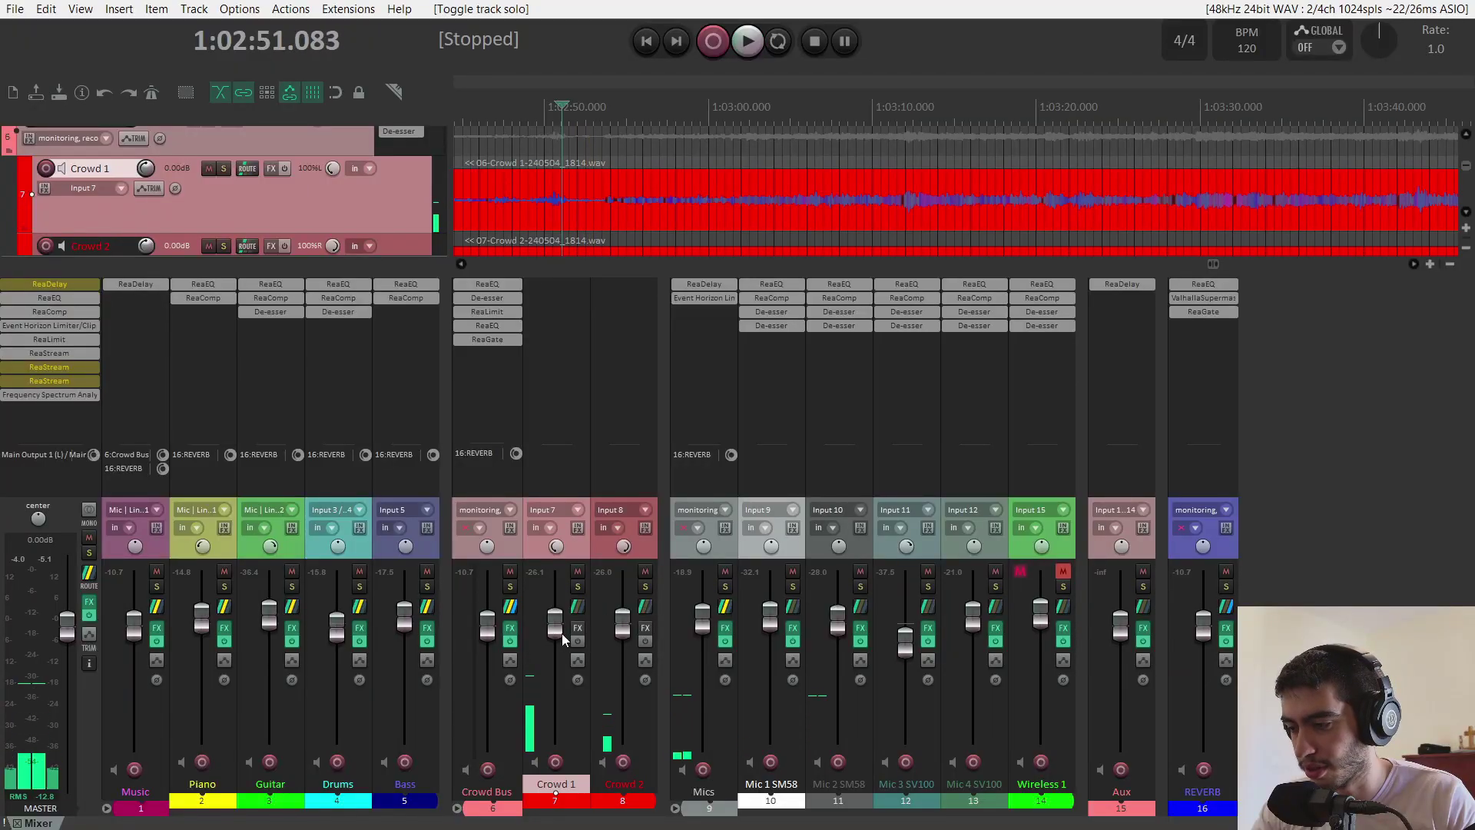
# Step: Play the session and switch off the master sends of the Music and Mics folder tracks
pyautogui.press('space')
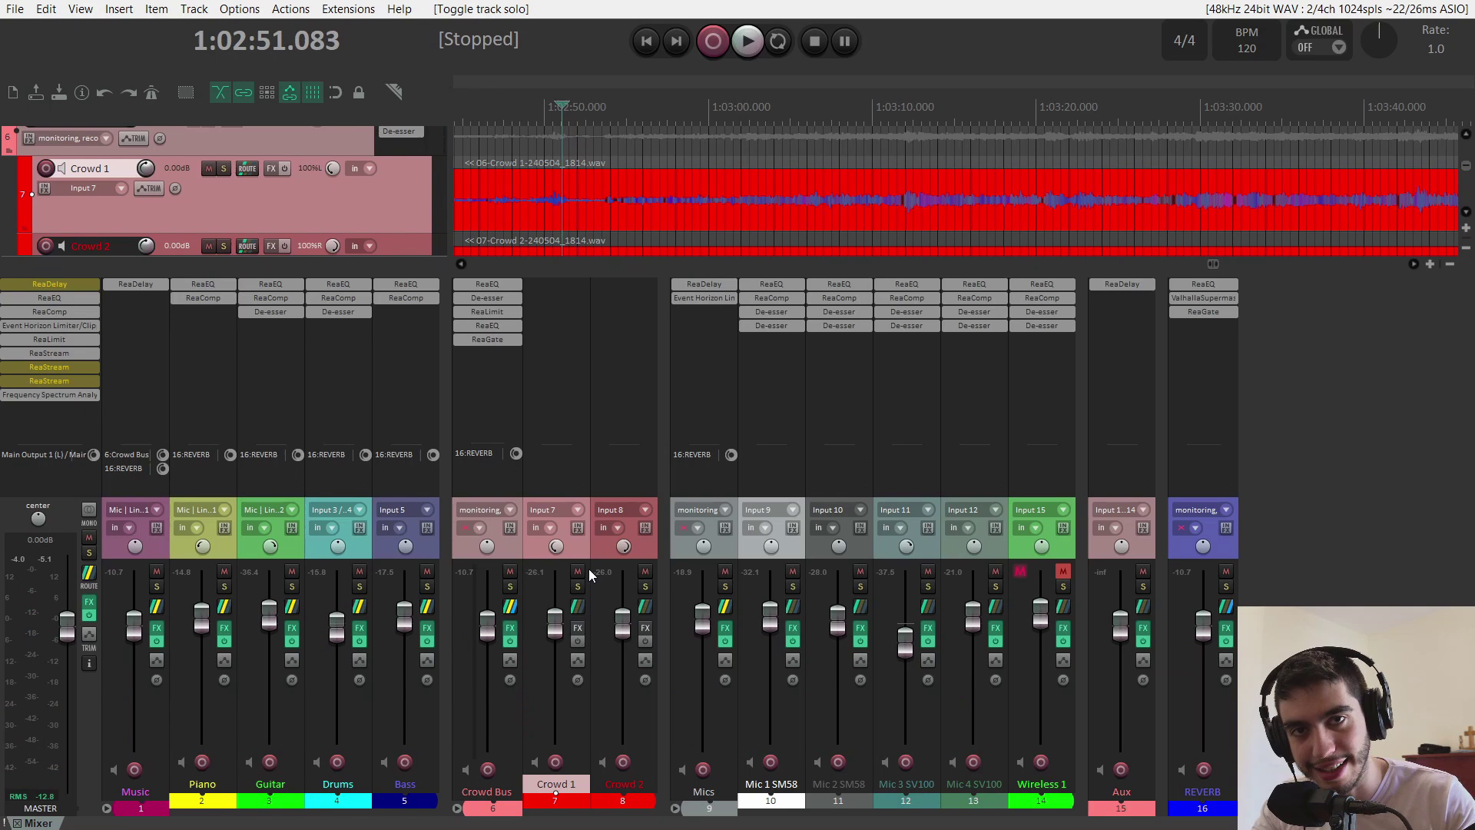
pyautogui.press('space')
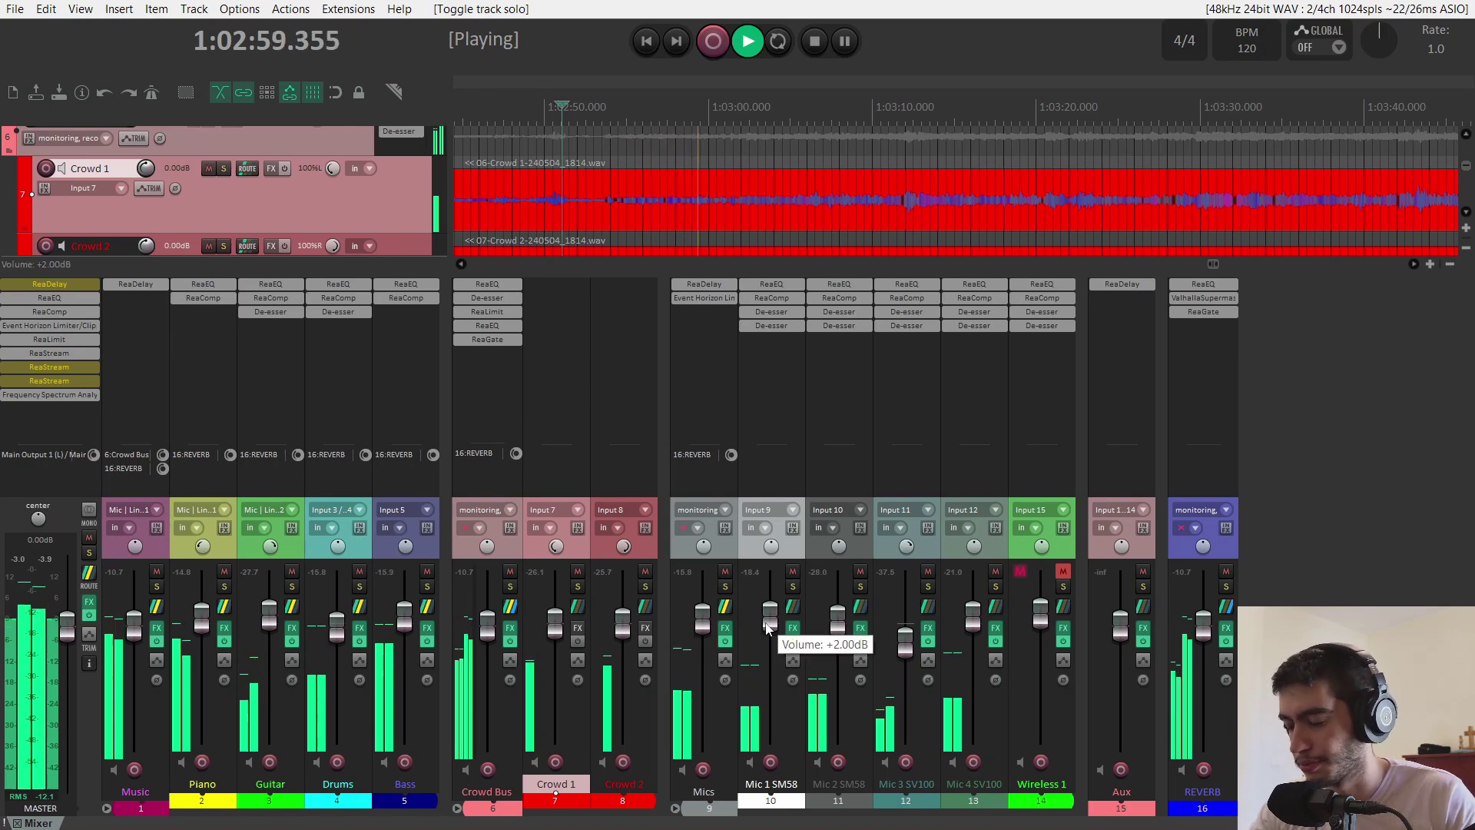
pyautogui.click(156, 608)
pyautogui.click(210, 444)
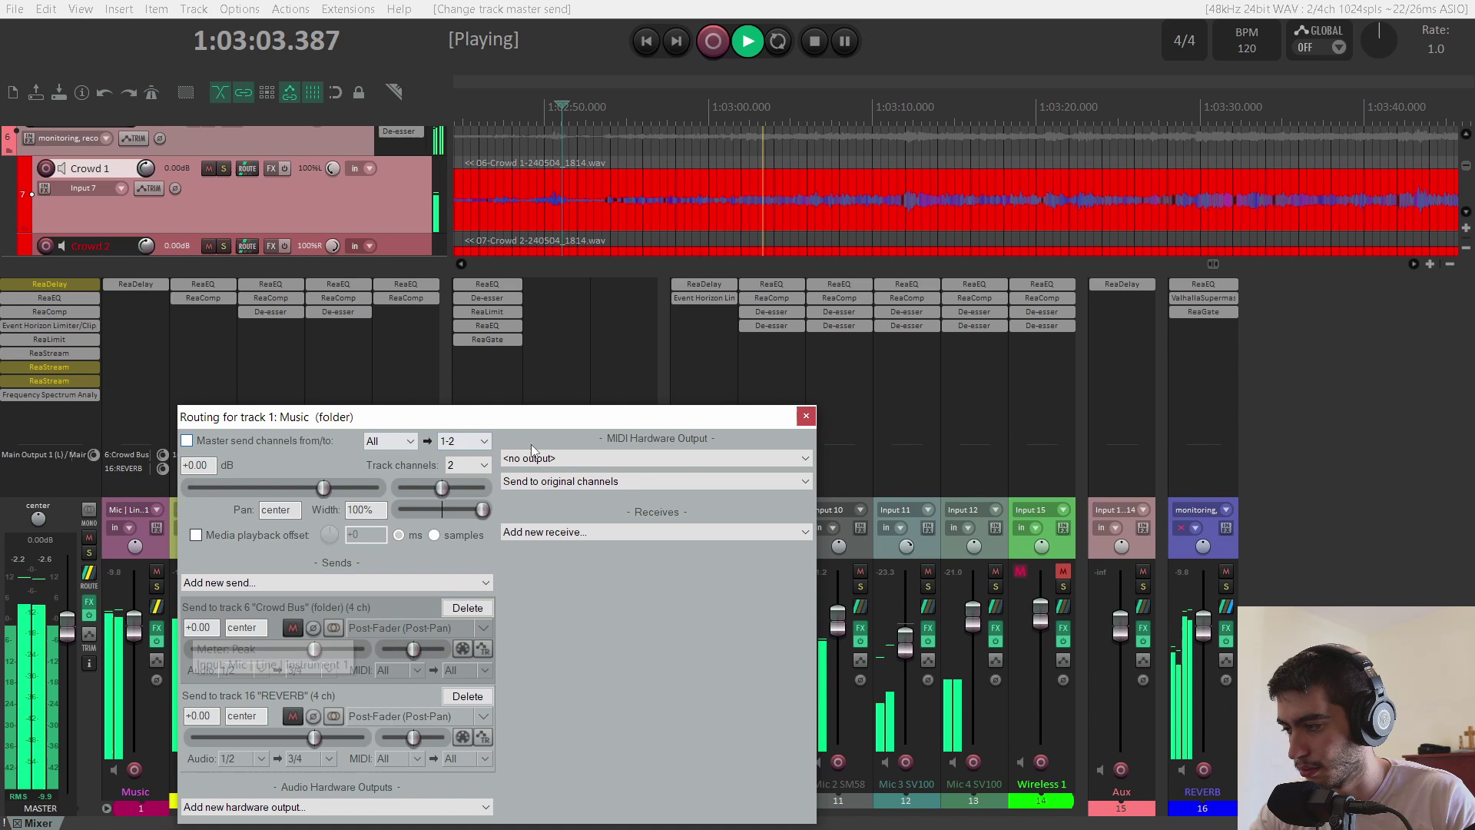
pyautogui.click(806, 415)
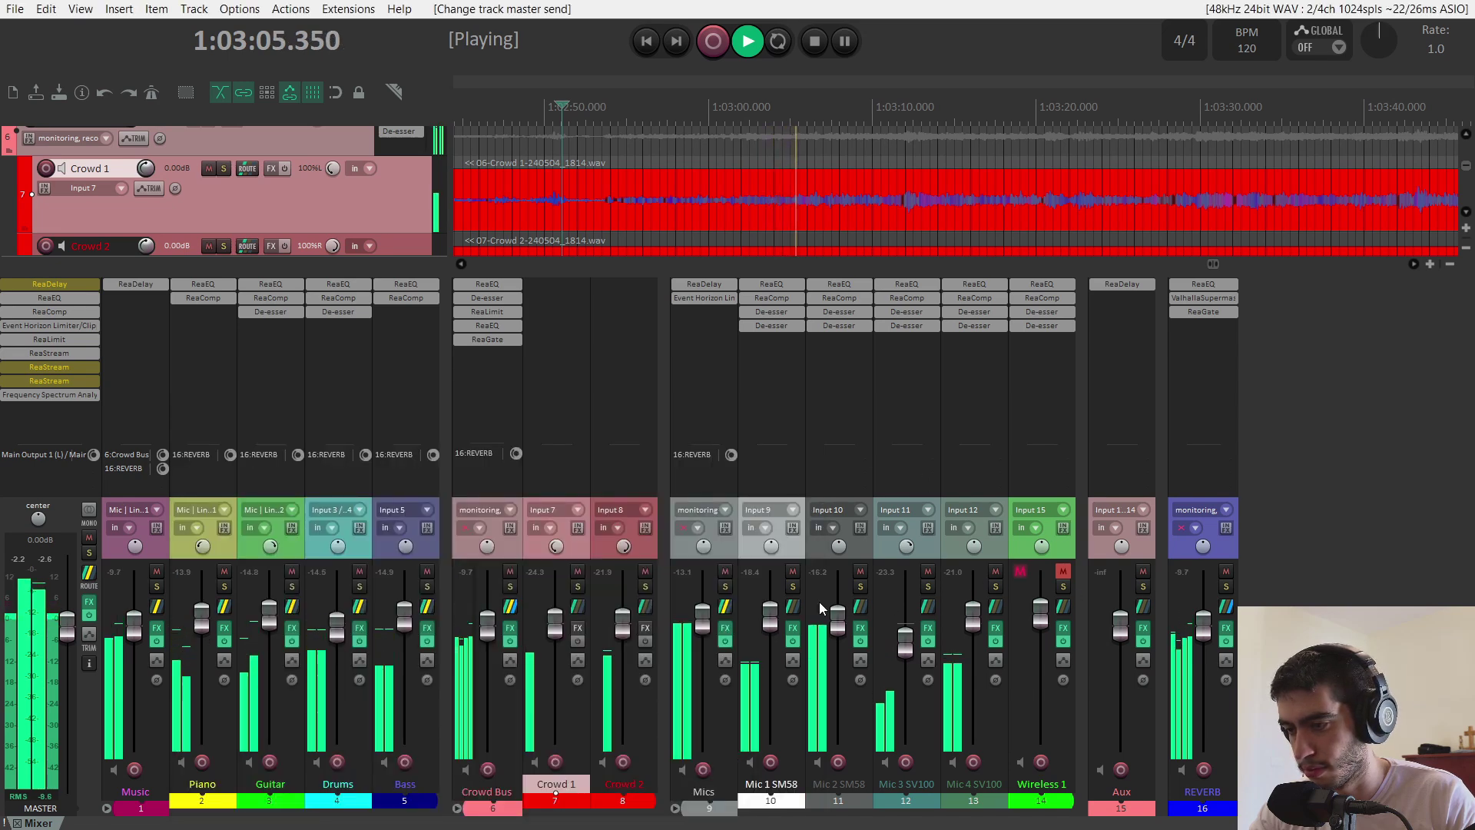
pyautogui.click(726, 607)
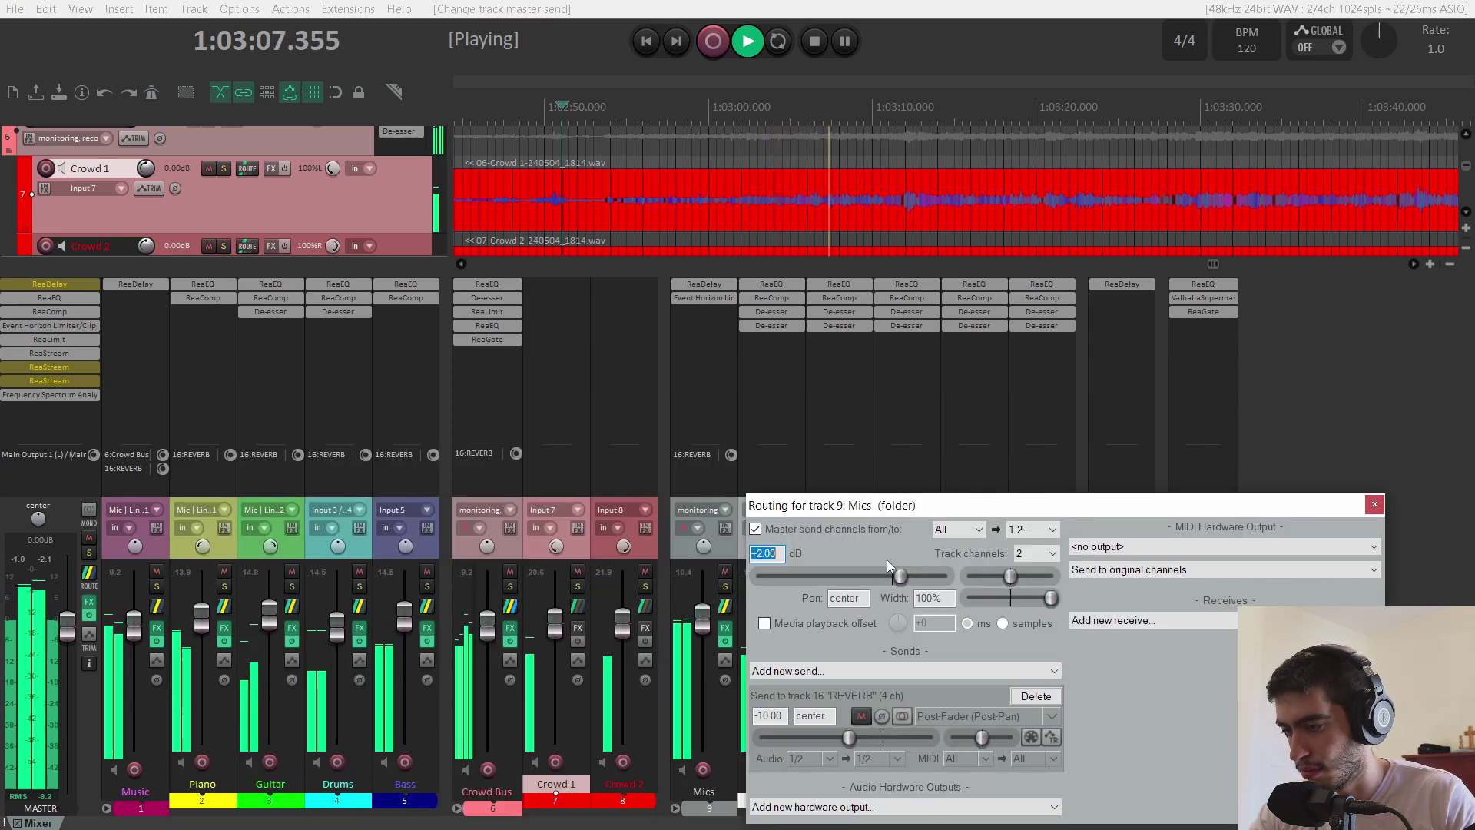
pyautogui.click(1375, 504)
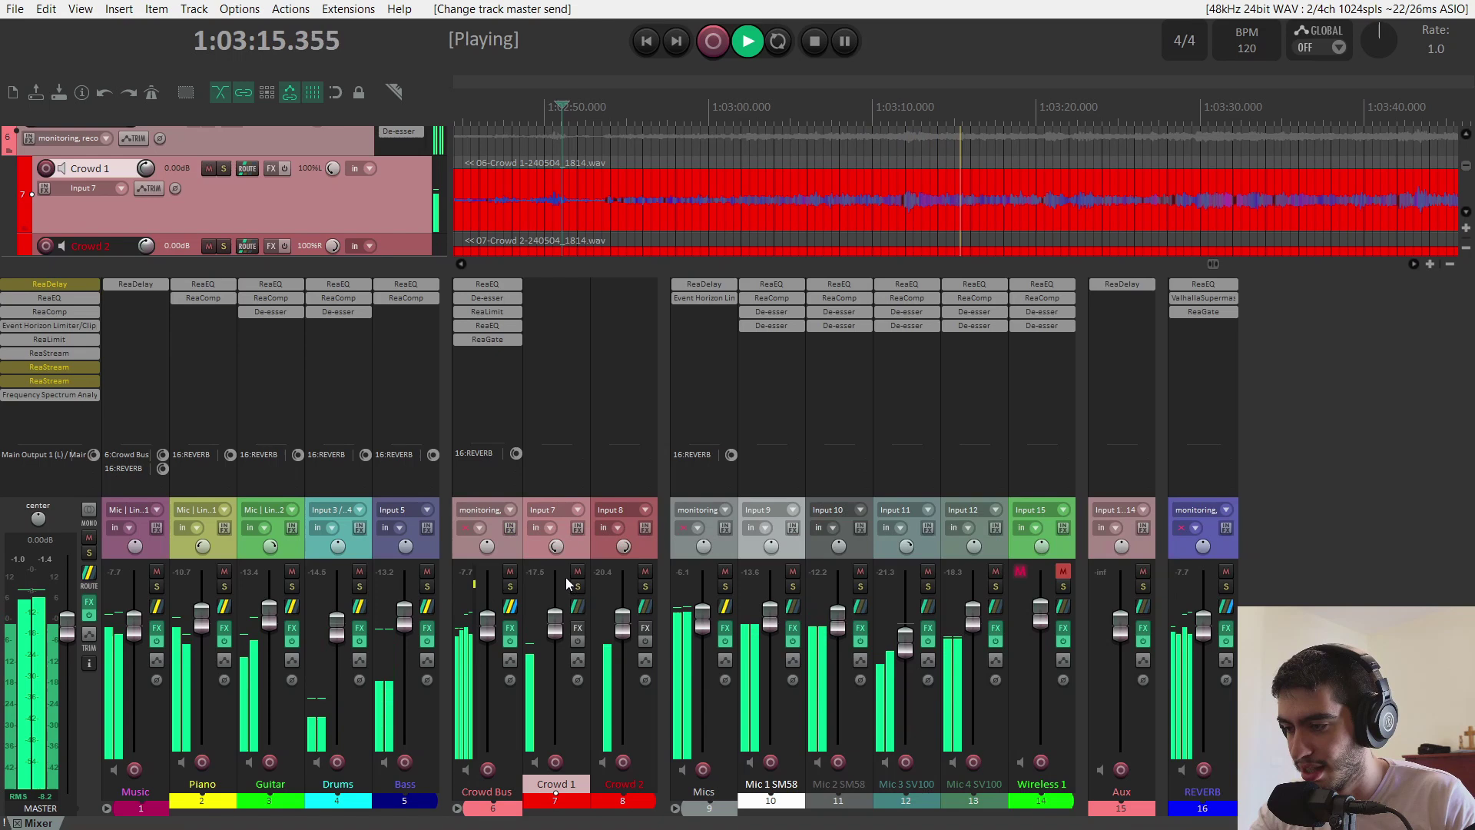
# Step: Audition the mix with the Music folder briefly muted, and turn the Music and Mics master sends back on before stopping playback
pyautogui.click(161, 574)
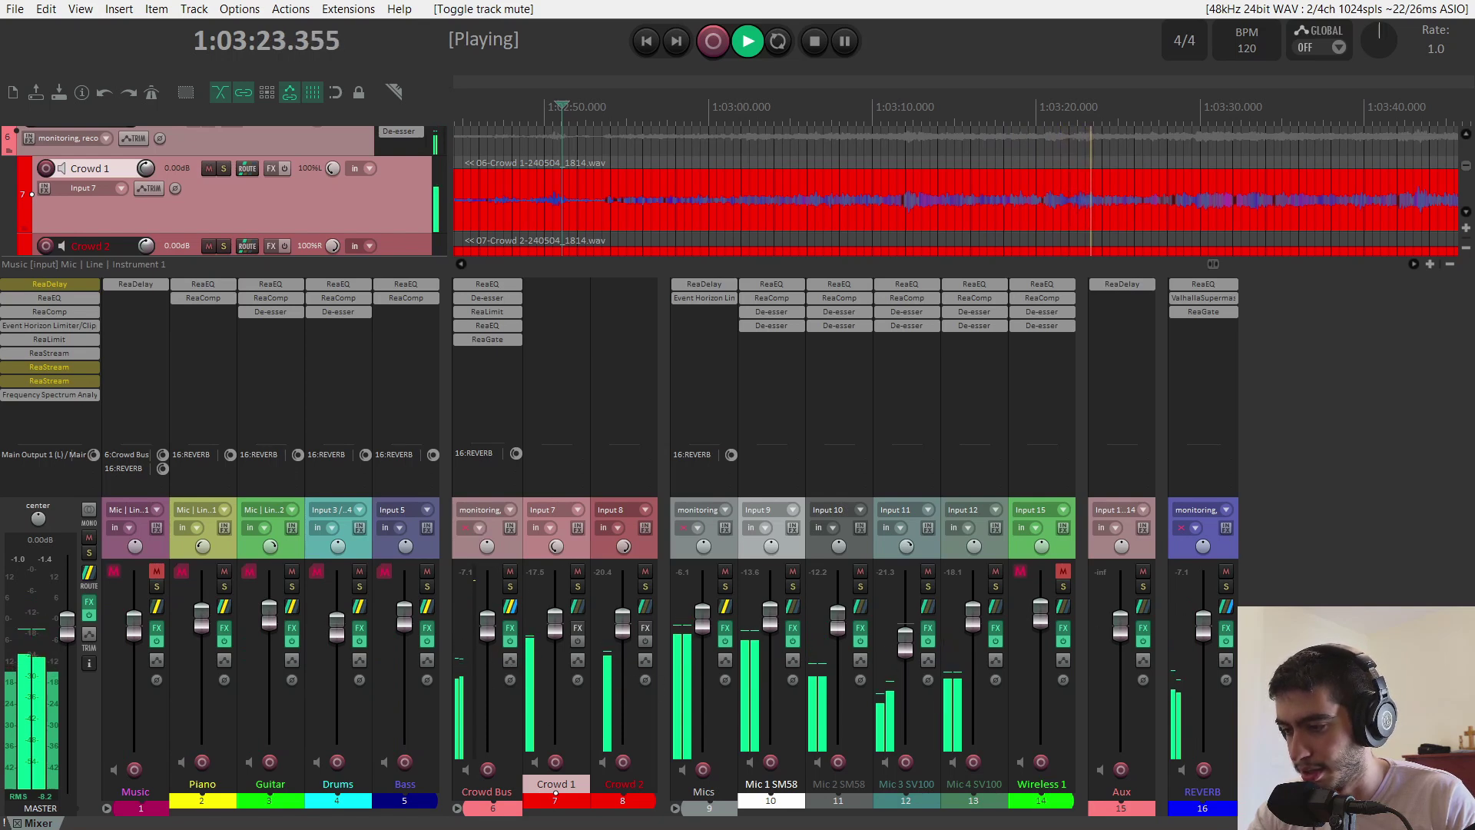
pyautogui.click(157, 573)
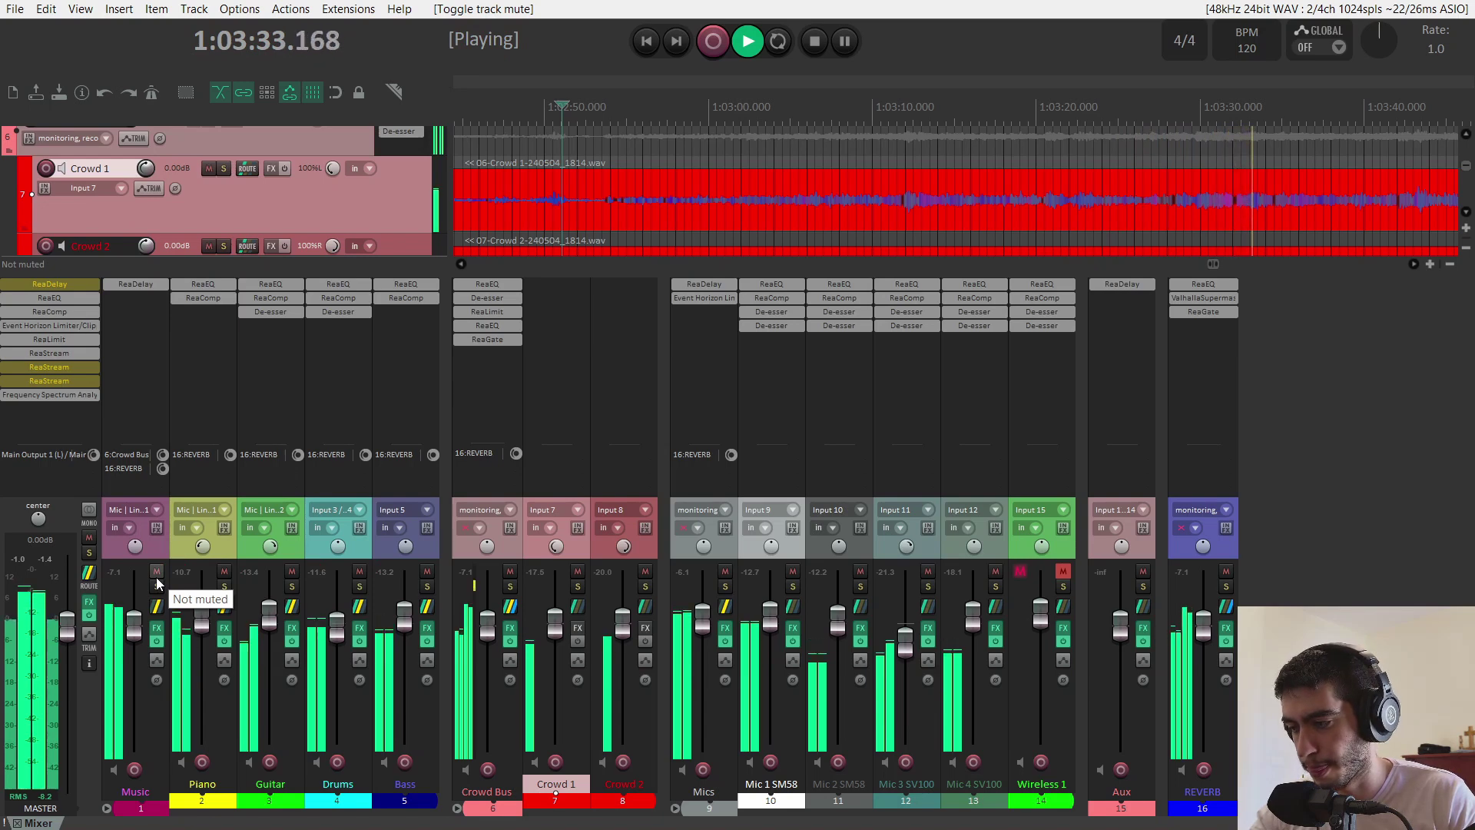
pyautogui.click(157, 608)
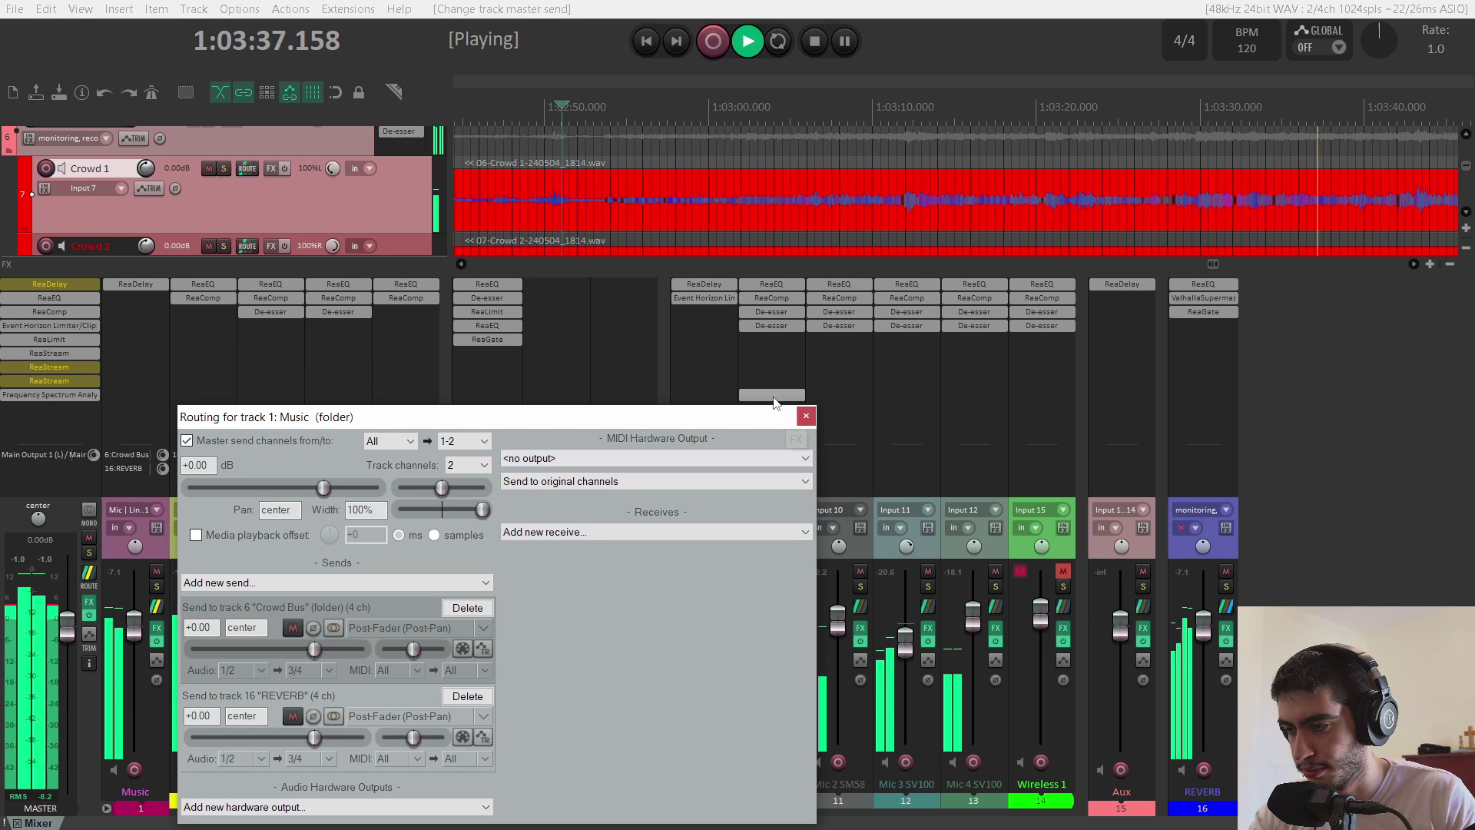
pyautogui.click(806, 416)
pyautogui.click(723, 609)
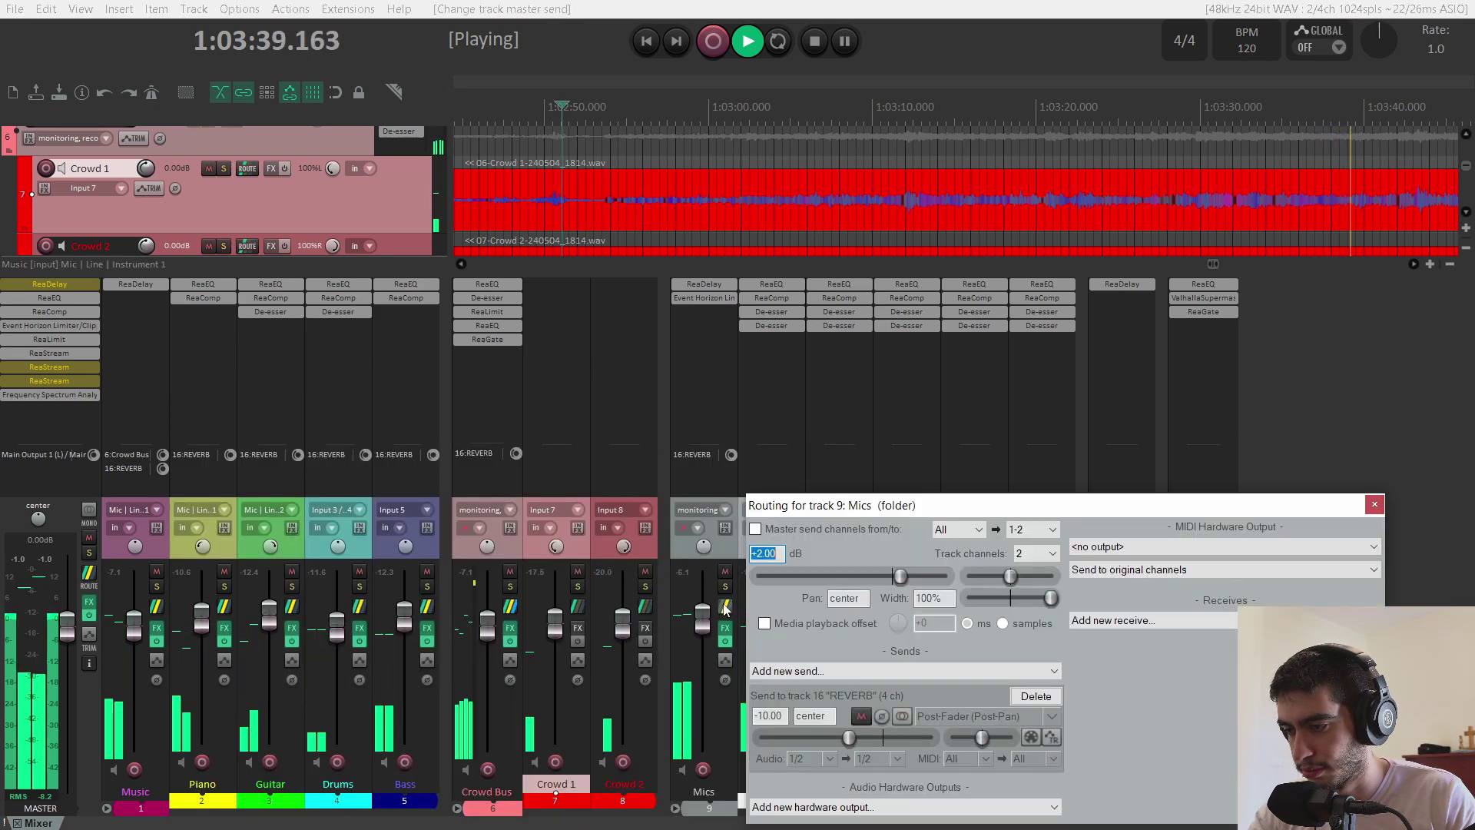
pyautogui.click(1373, 505)
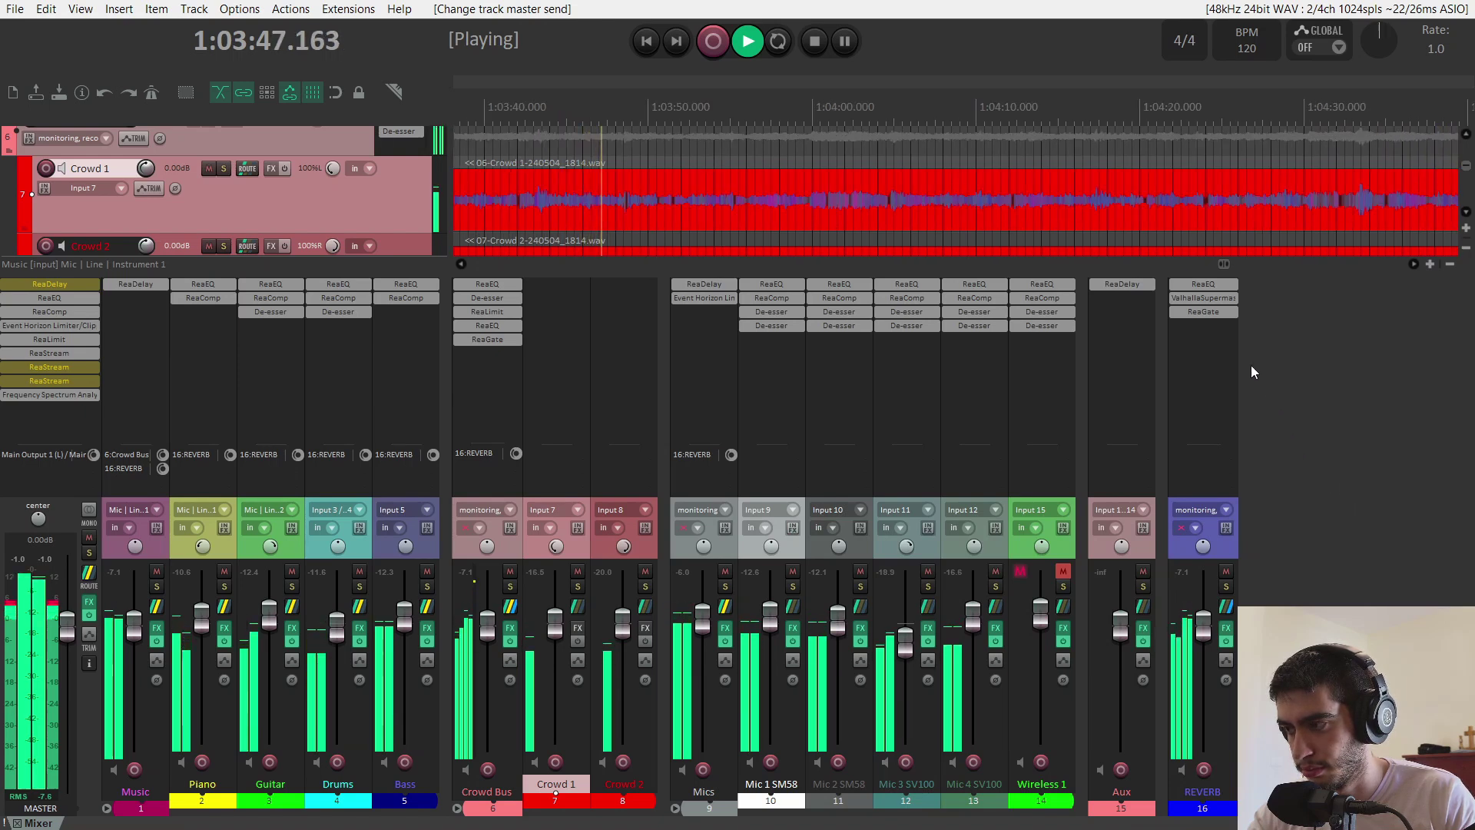
pyautogui.press('space')
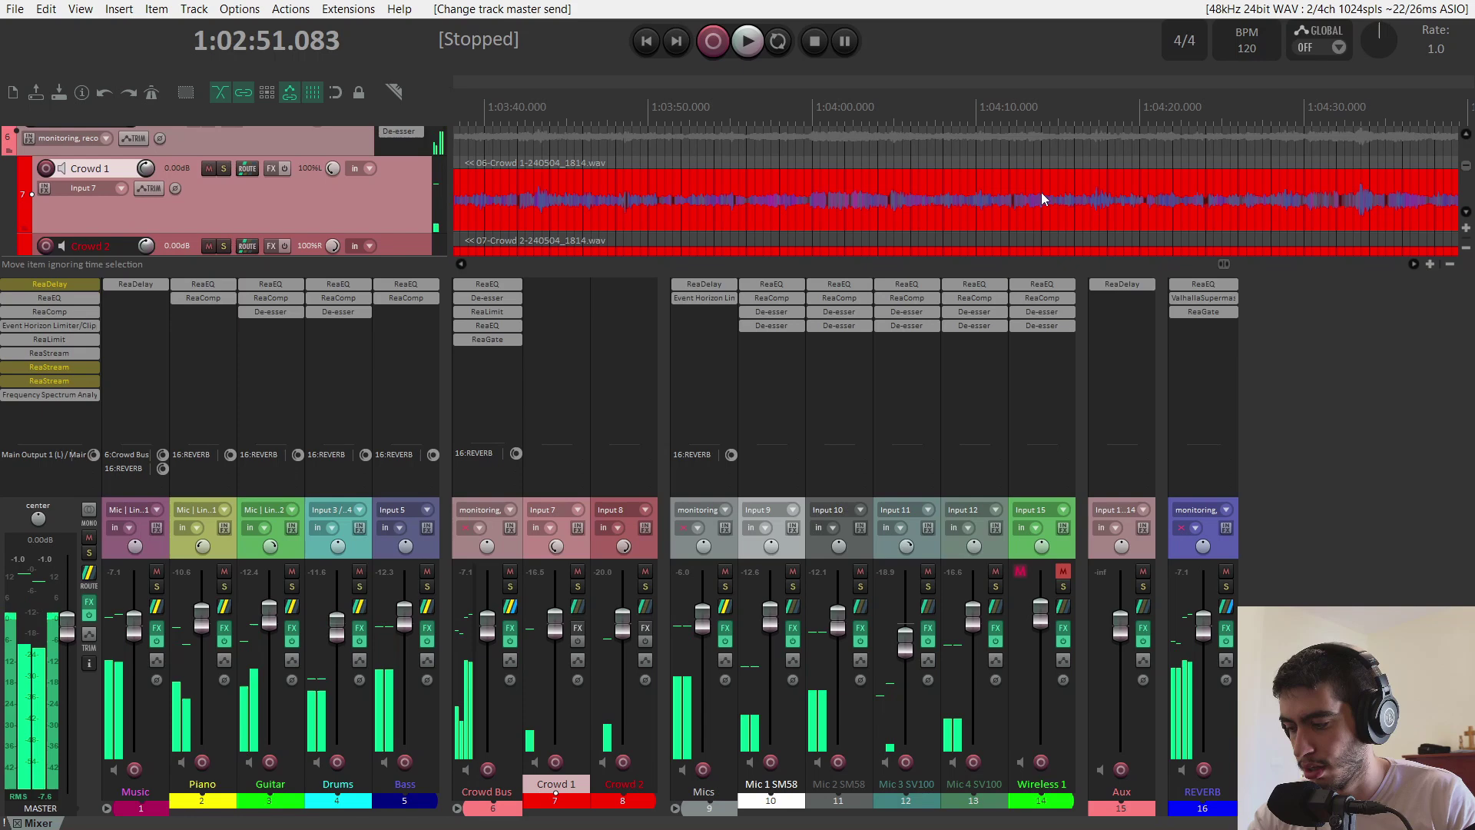
# Step: Inspect the settings of the bypassed ReaGate on the Crowd Bus and close its window
pyautogui.hscroll(5, 1012, 182)
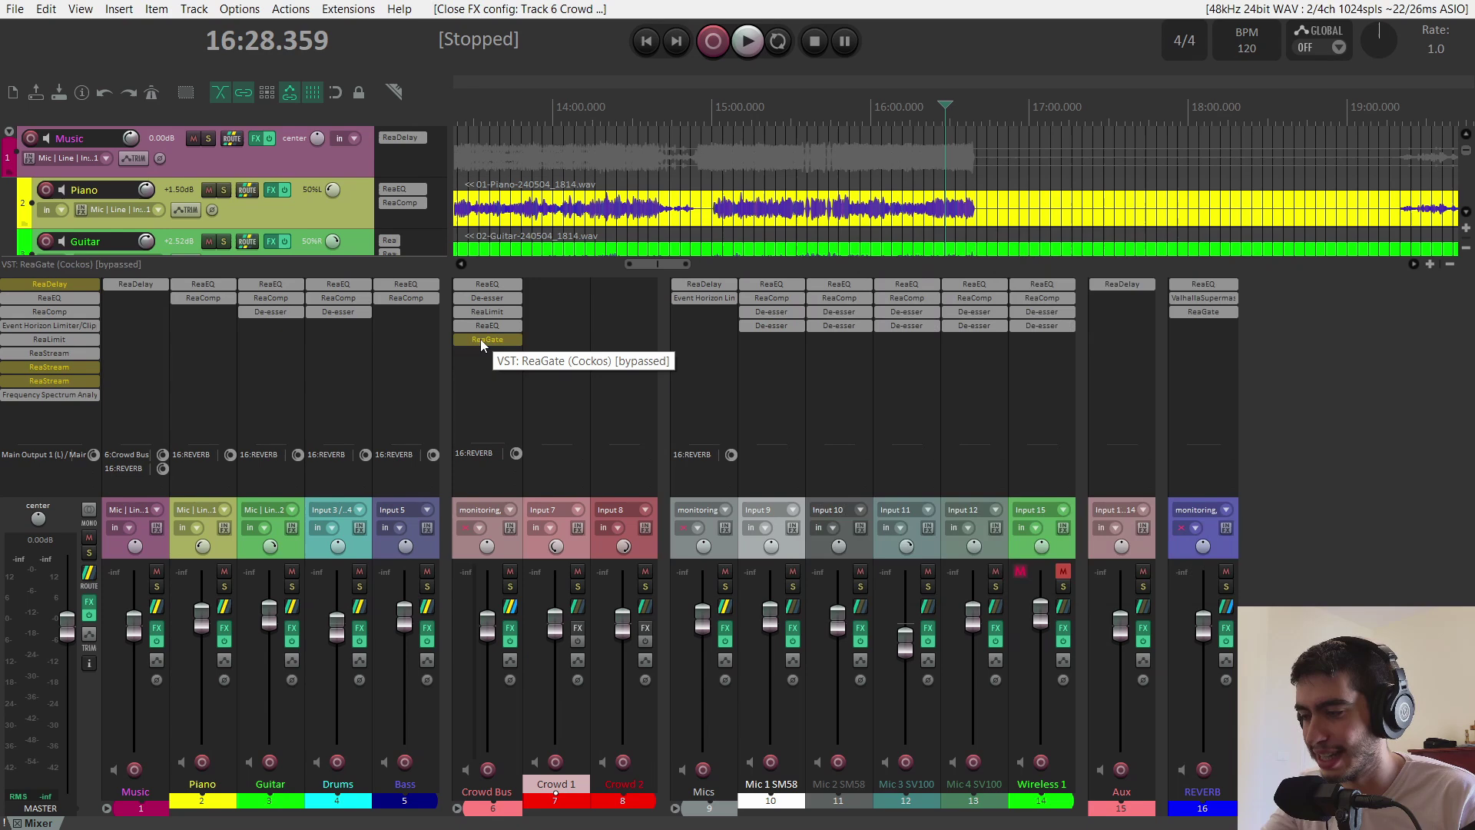
pyautogui.click(481, 339)
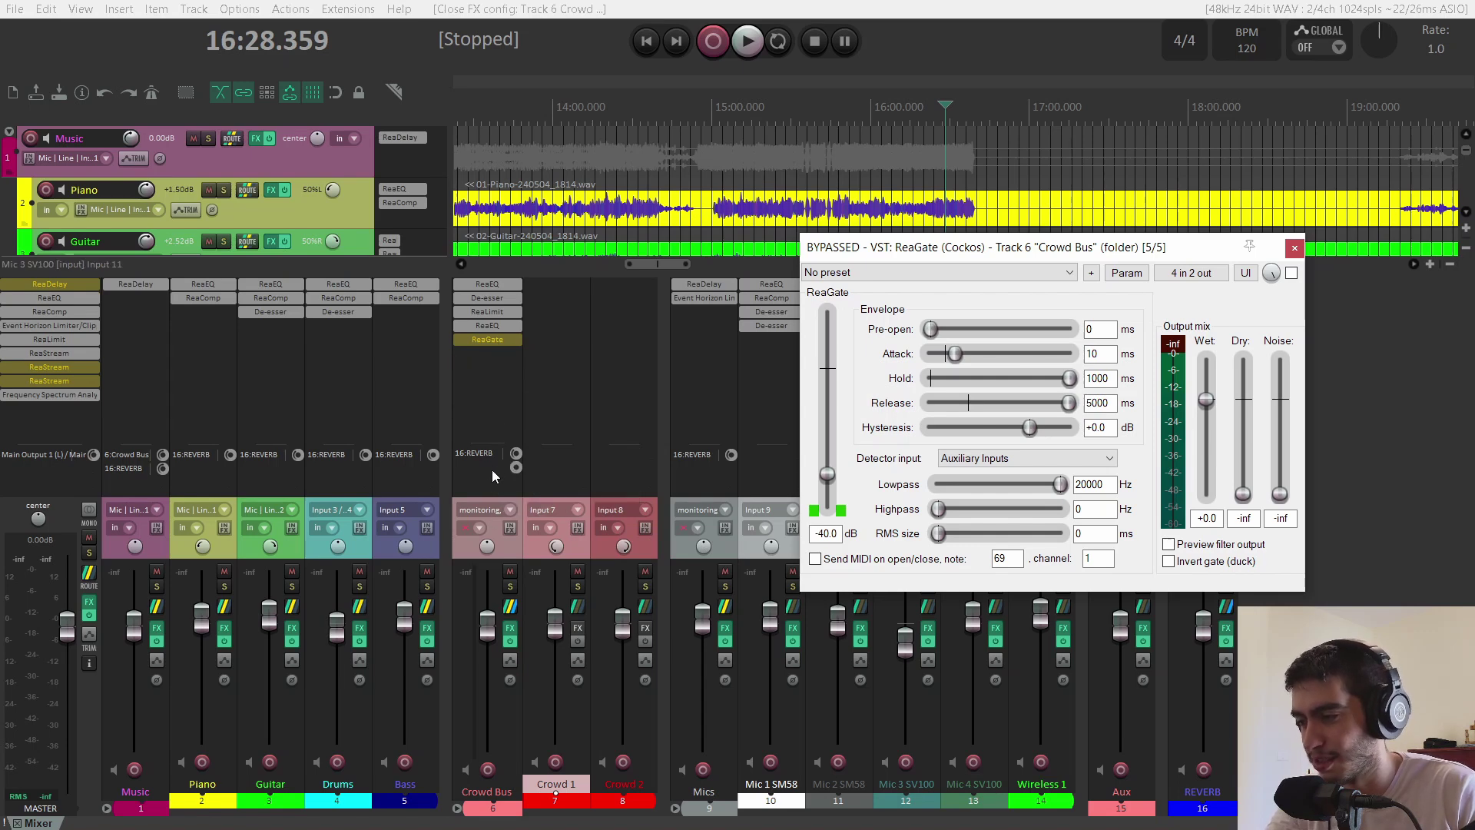
pyautogui.press('Escape')
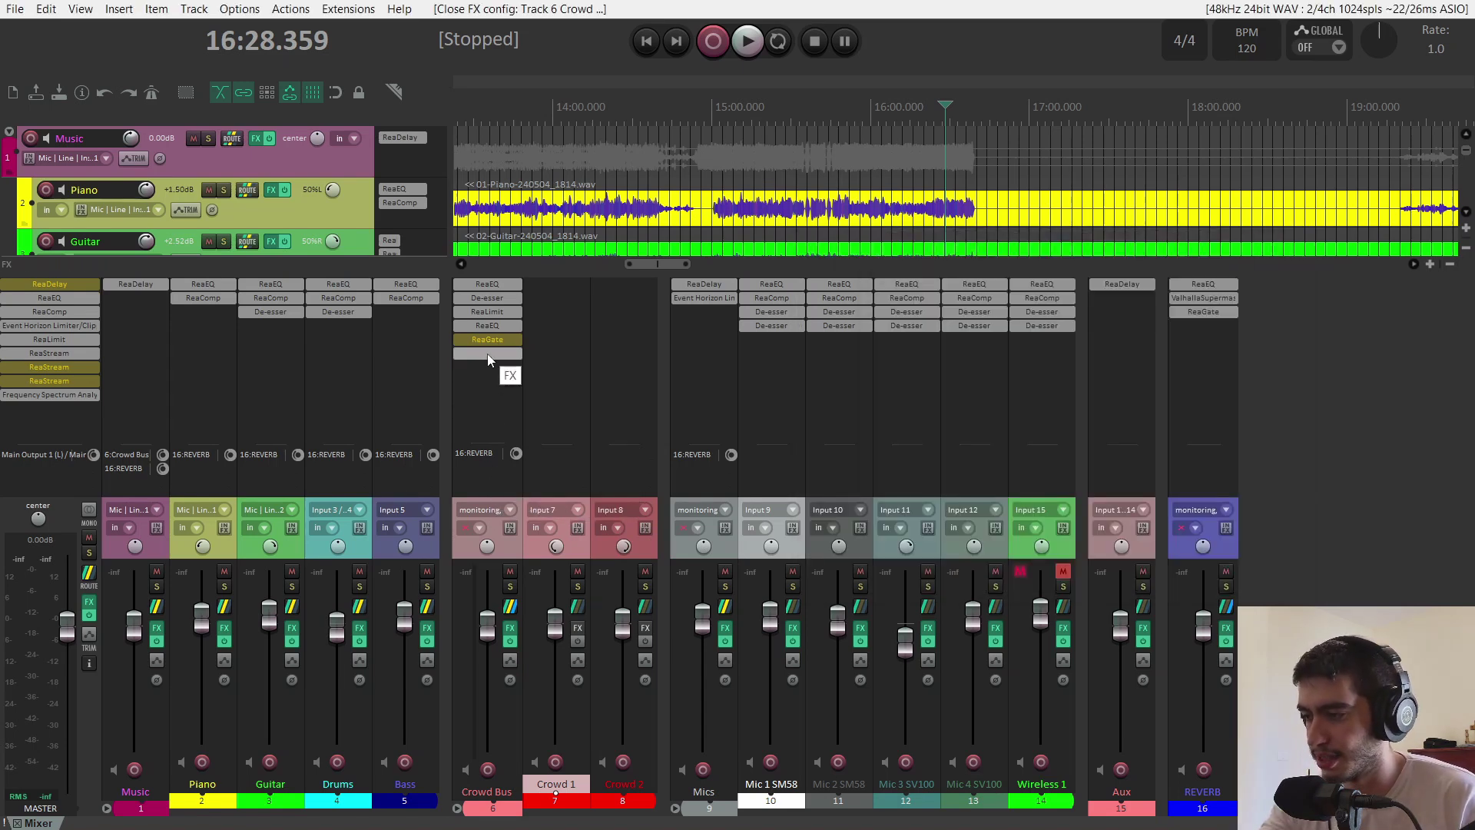
# Step: Add a new ReaGate to the Crowd Bus effects and set its detector input to Auxiliary Inputs
pyautogui.click(487, 354)
pyautogui.write('r')
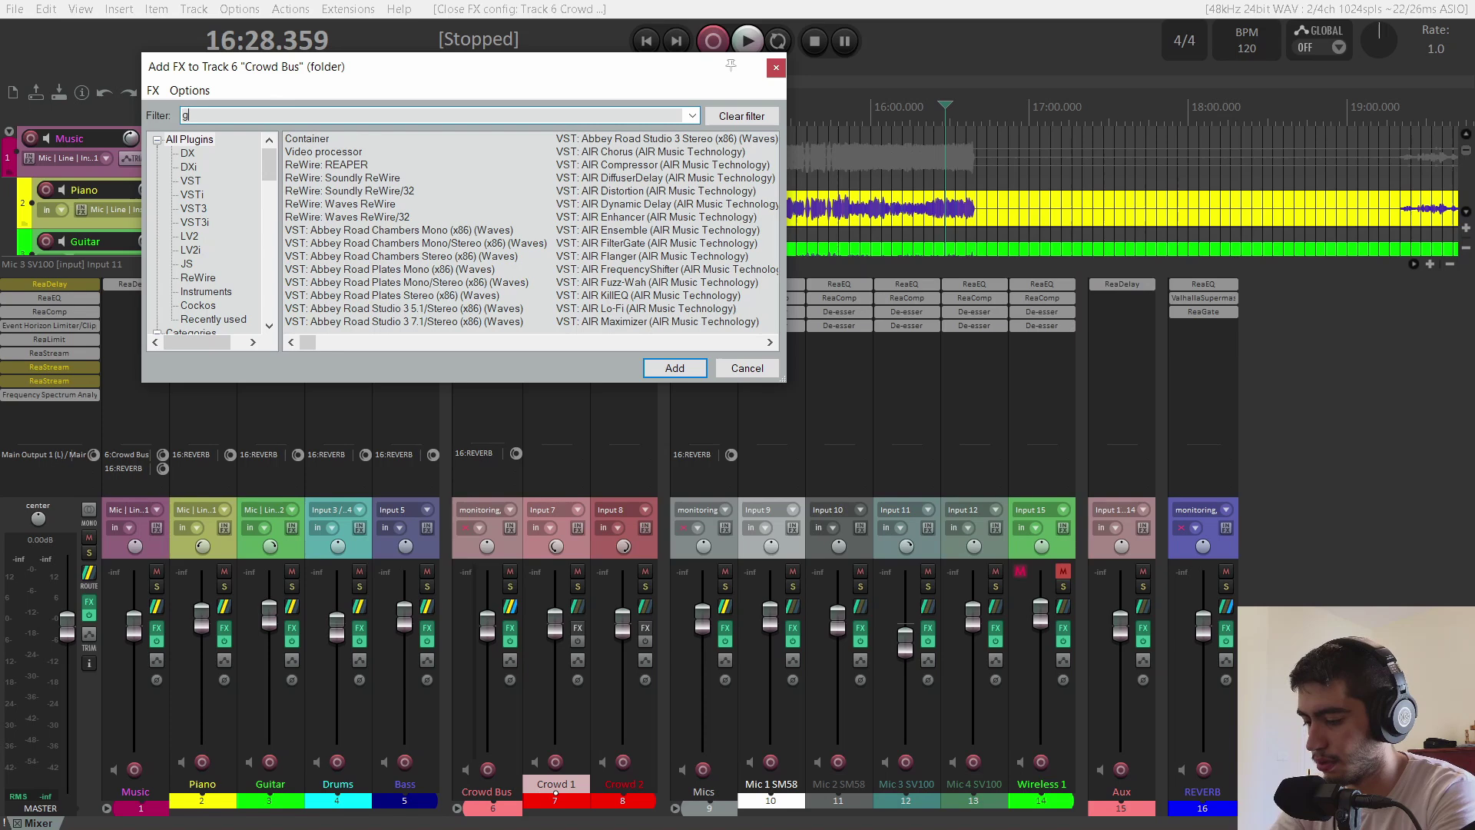
pyautogui.write('eagate')
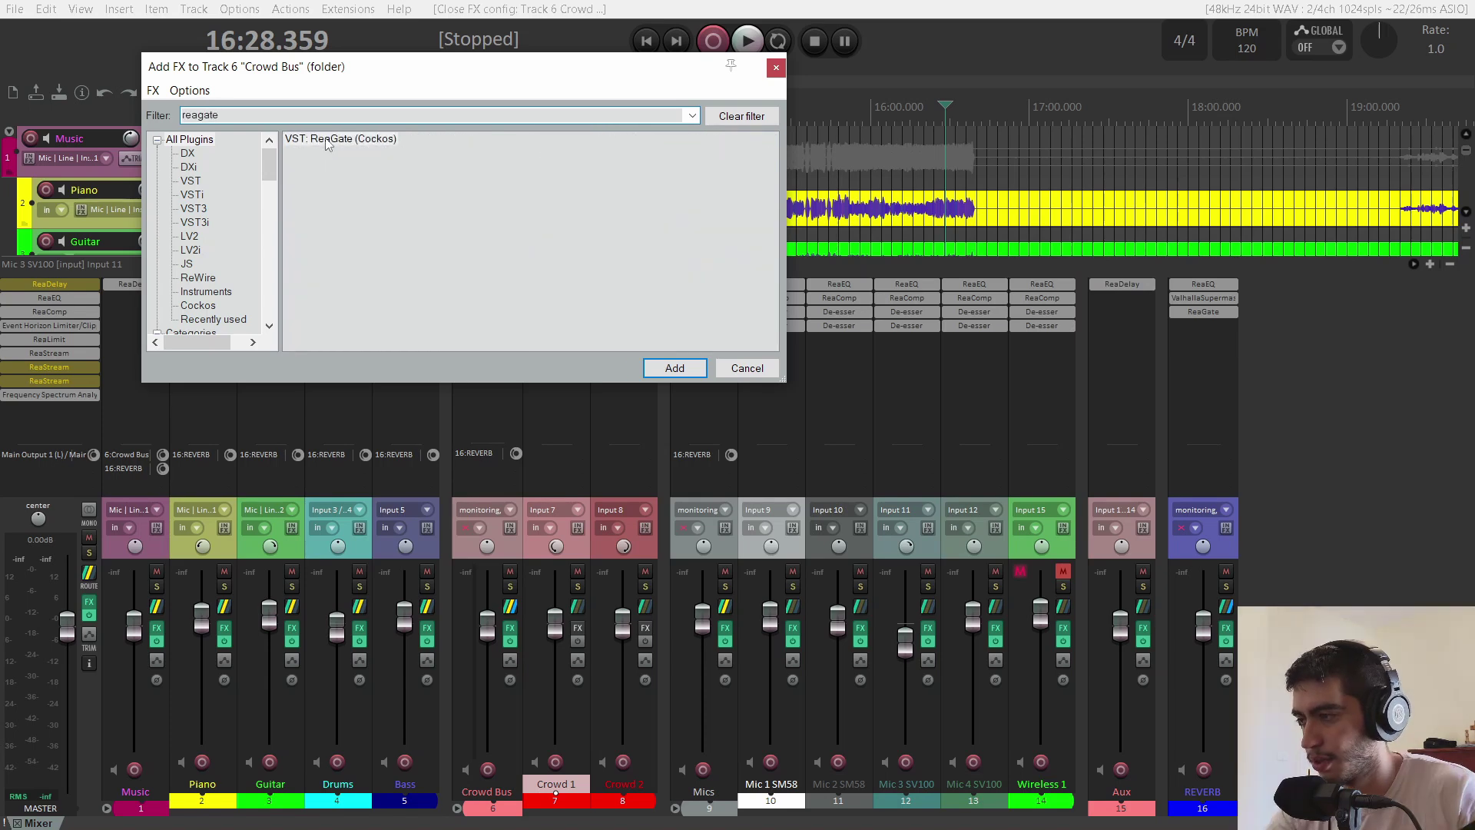
pyautogui.press('Return')
pyautogui.moveTo(270, 71); pyautogui.dragTo(922, 164)
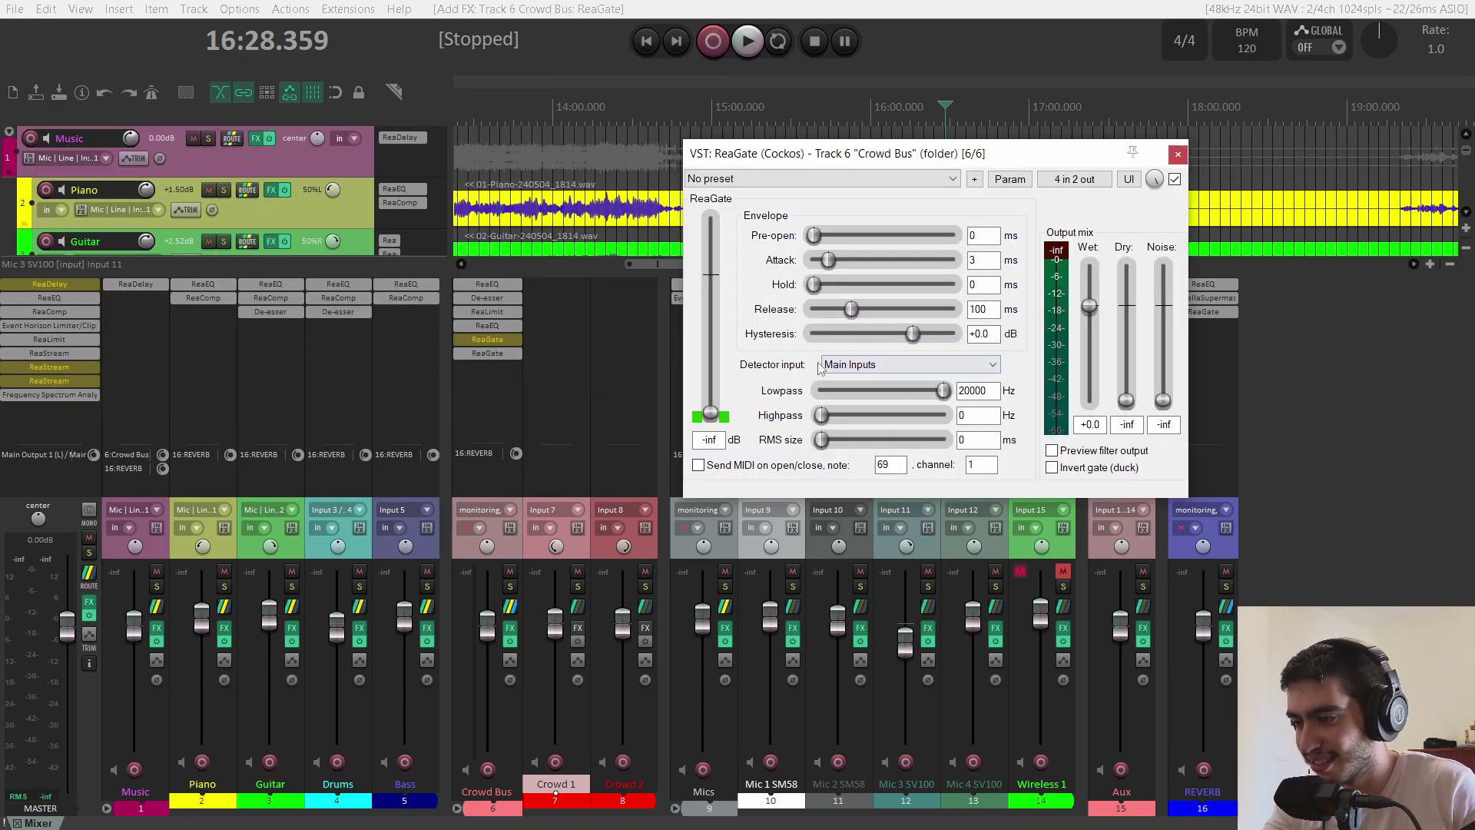
pyautogui.click(849, 366)
pyautogui.click(861, 390)
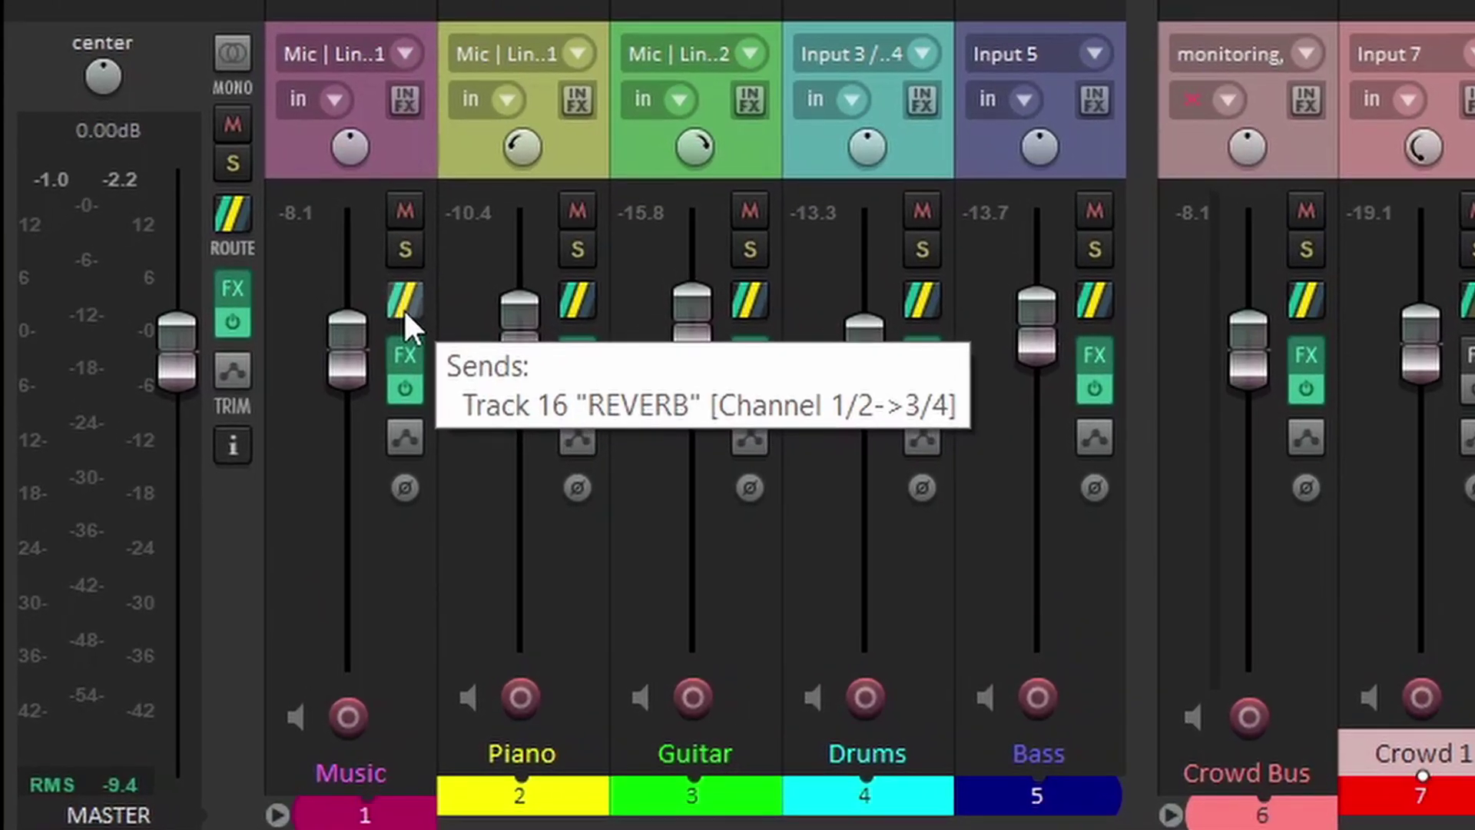
# Step: Create a send from the Music folder track to the Crowd Bus
pyautogui.moveTo(400, 295); pyautogui.dragTo(1007, 88)
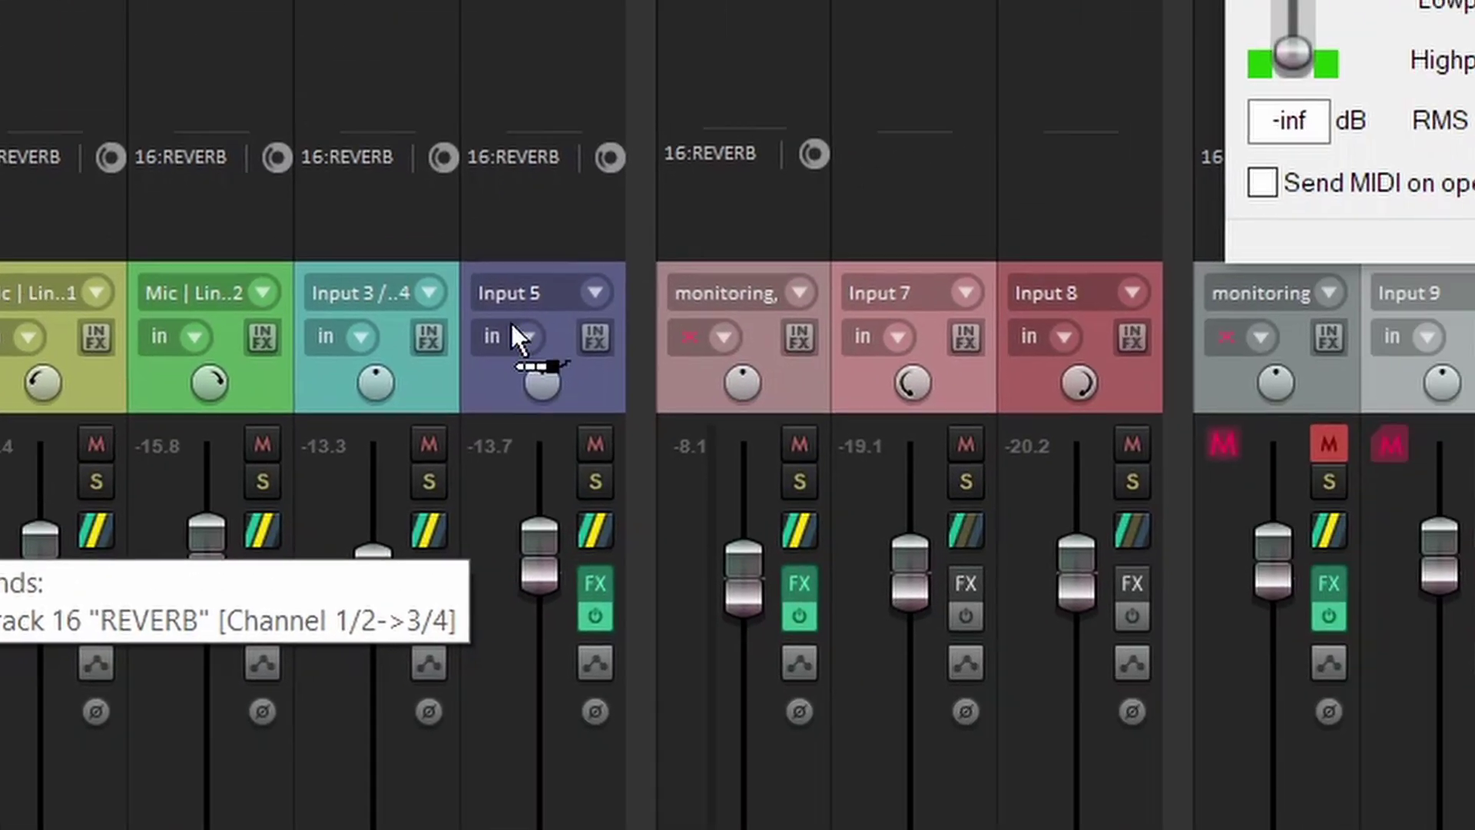
pyautogui.moveTo(513, 324); pyautogui.dragTo(718, 418)
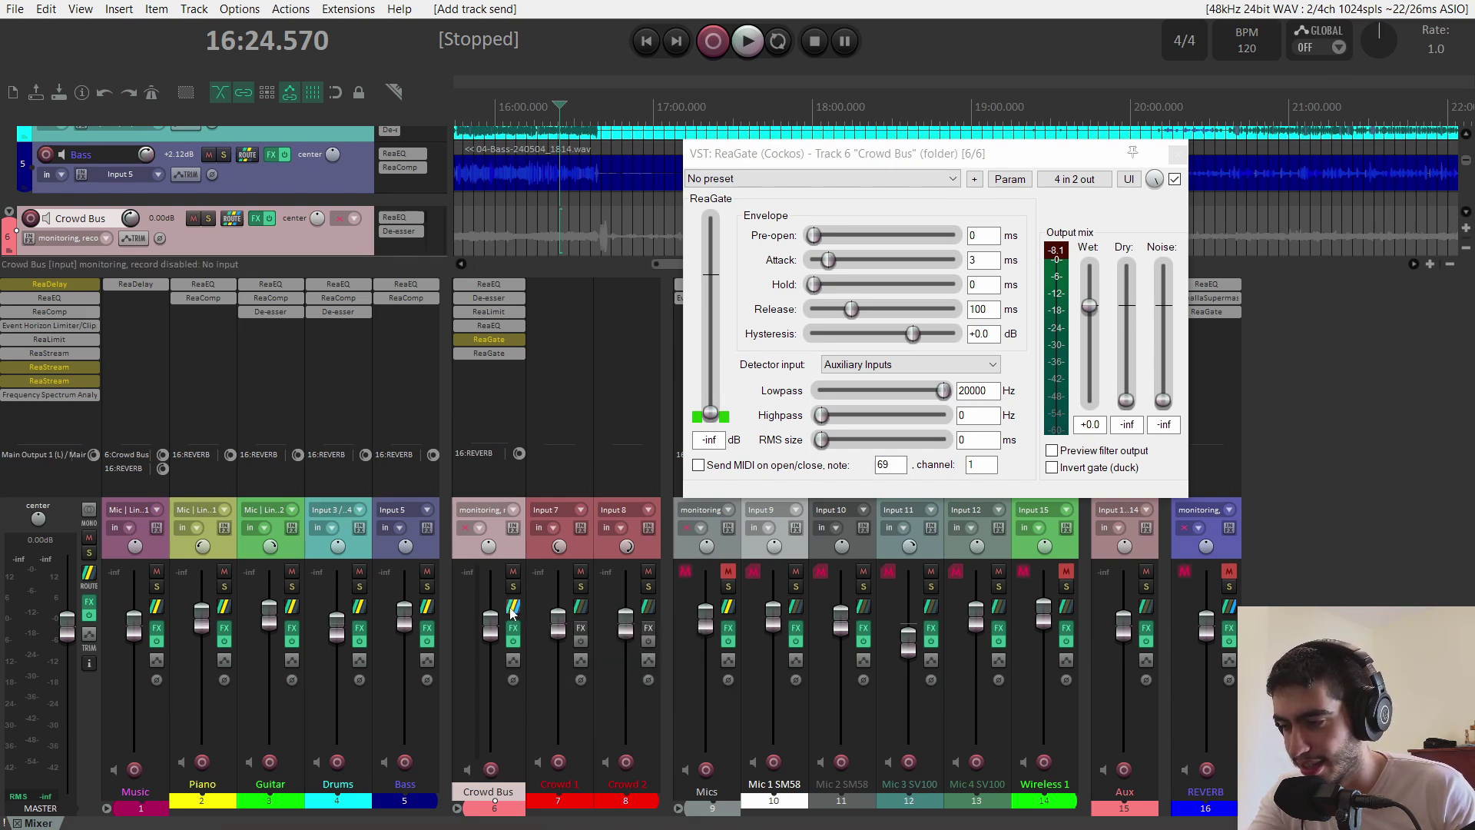
# Step: Set the Crowd Bus to 4 track channels in its routing settings and close them
pyautogui.click(511, 610)
pyautogui.moveTo(781, 510); pyautogui.dragTo(329, 168)
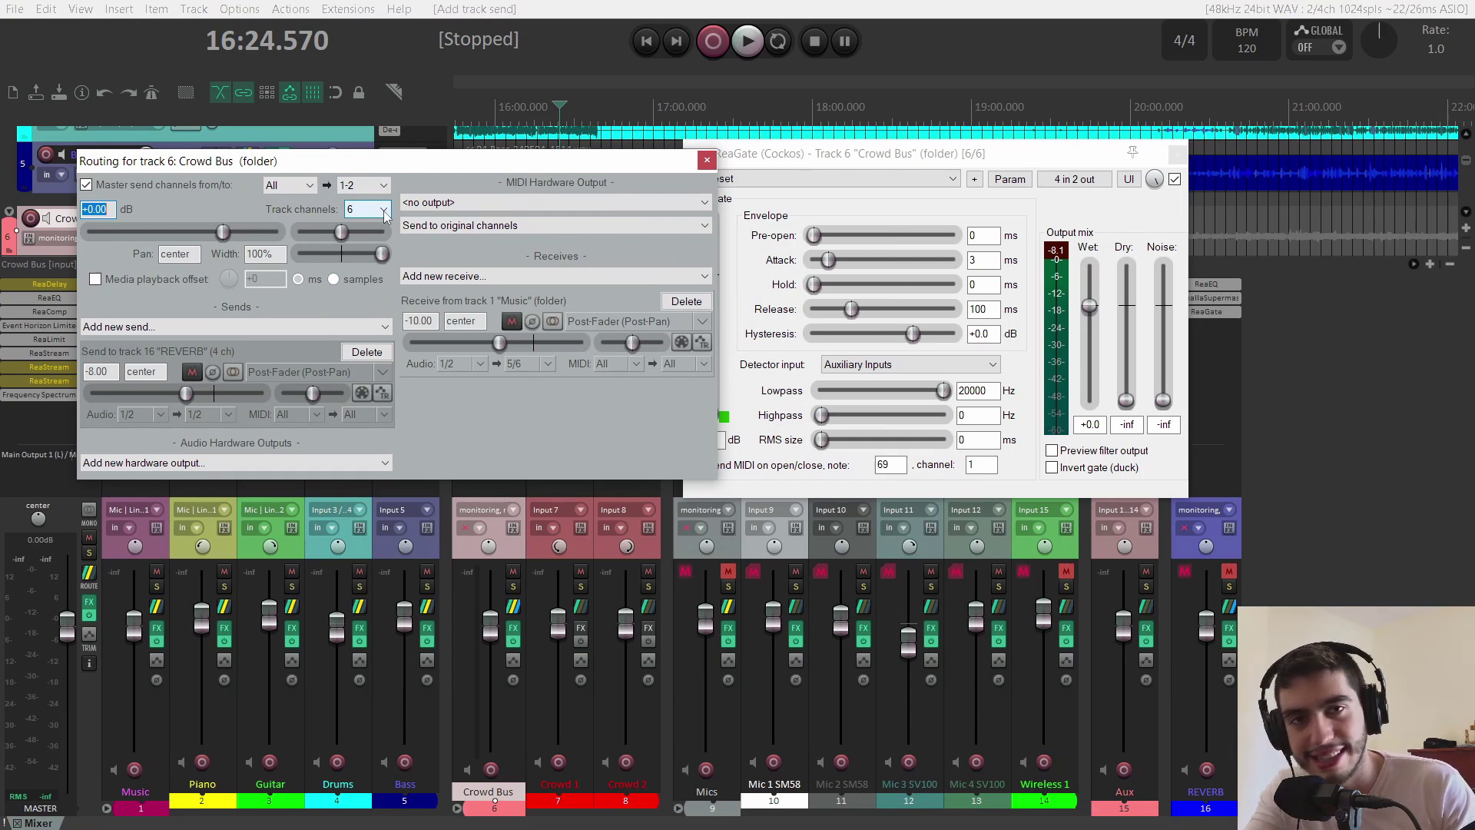
pyautogui.scroll(2, 385, 215)
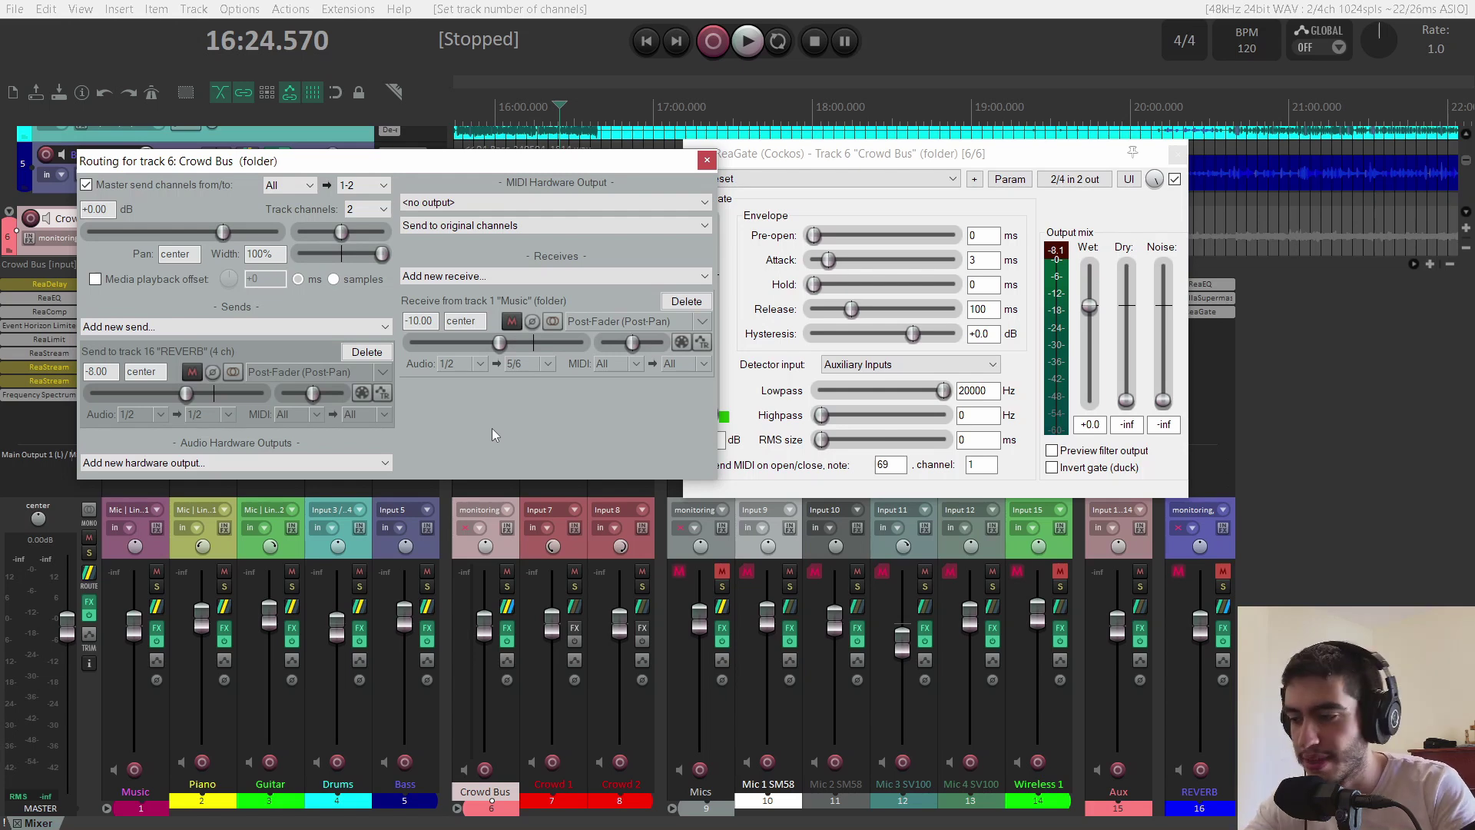
pyautogui.click(367, 209)
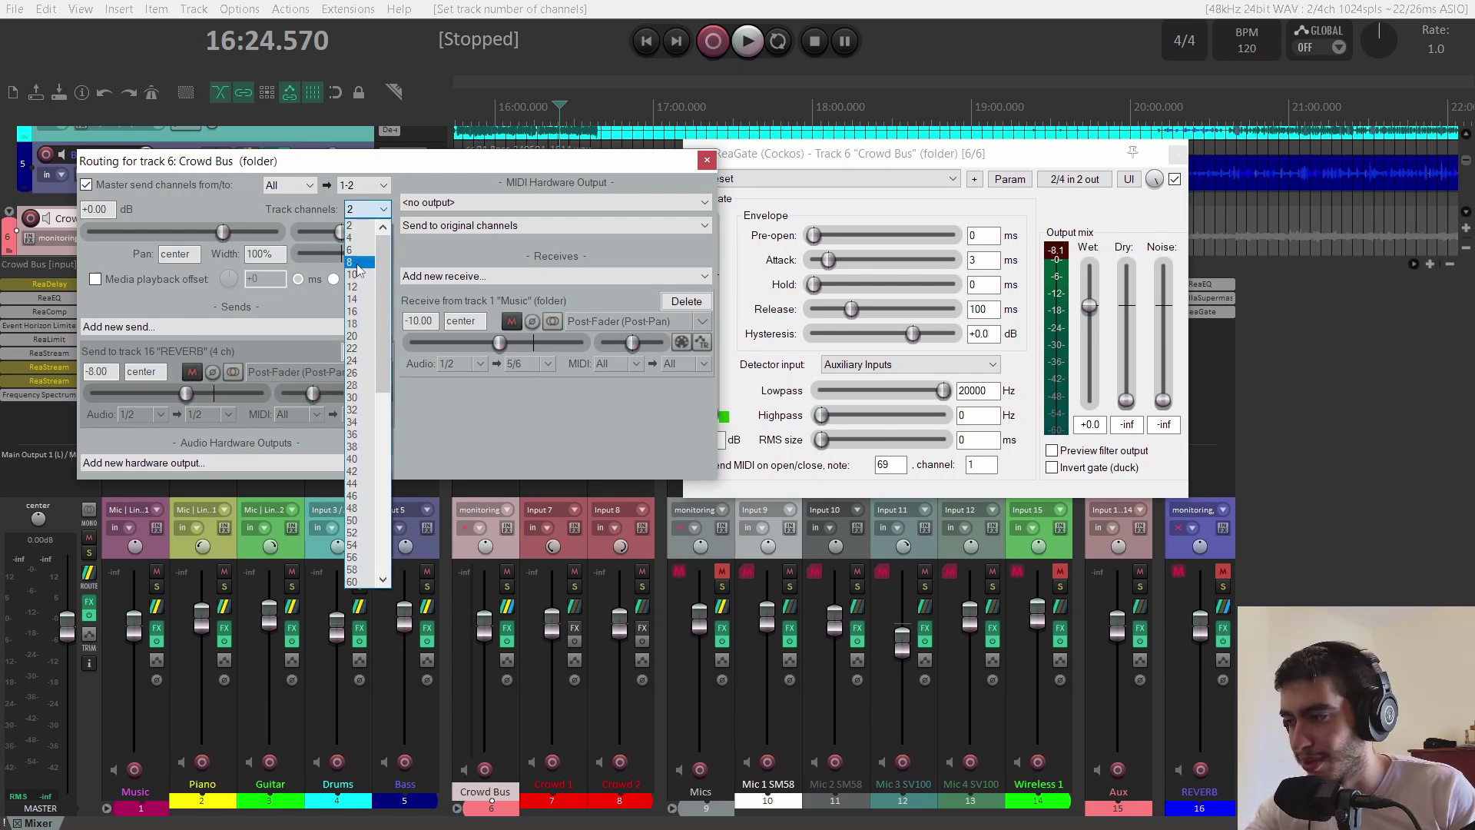
pyautogui.click(357, 239)
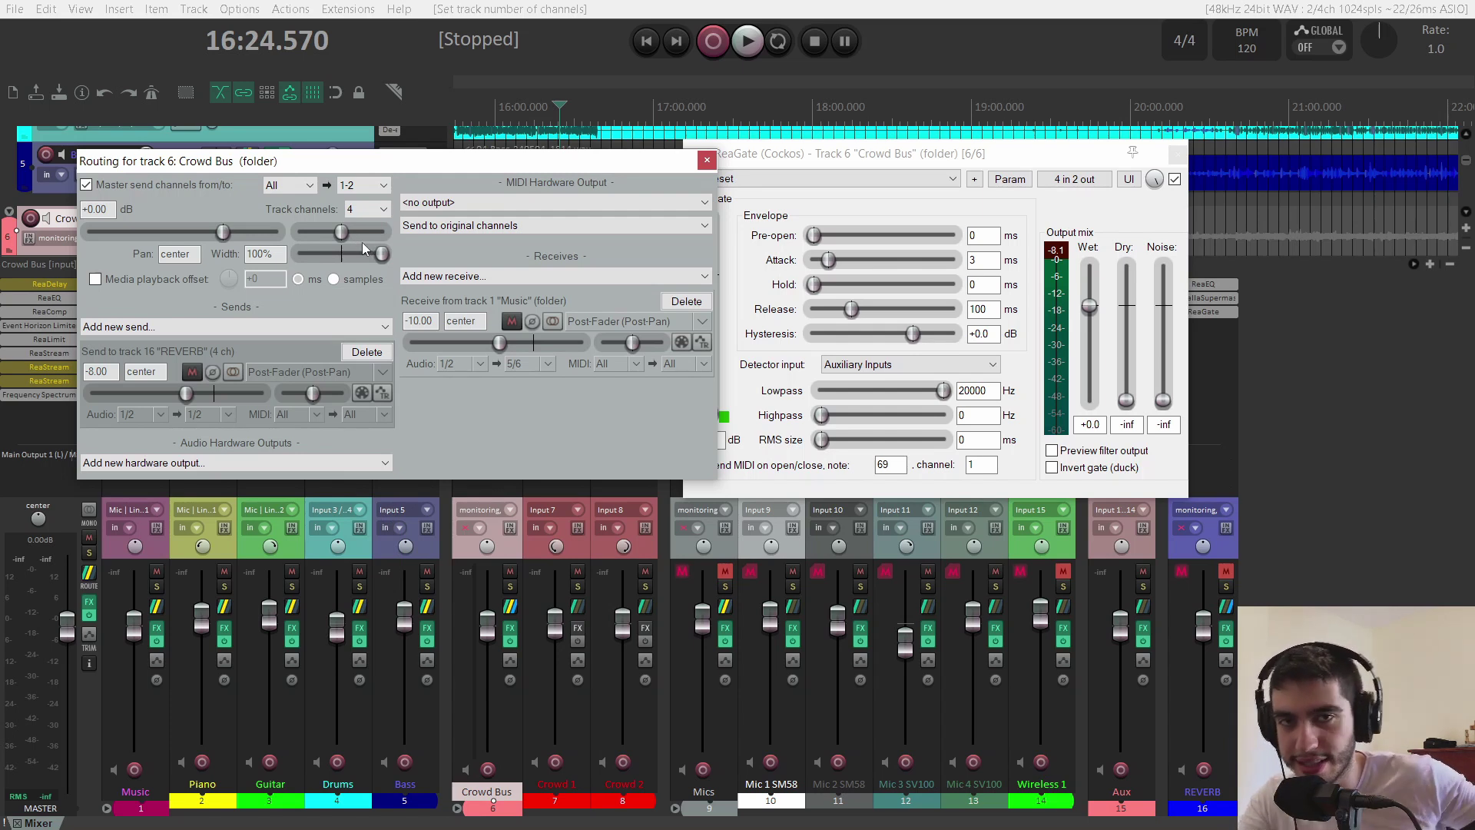
pyautogui.moveTo(392, 162); pyautogui.dragTo(490, 106)
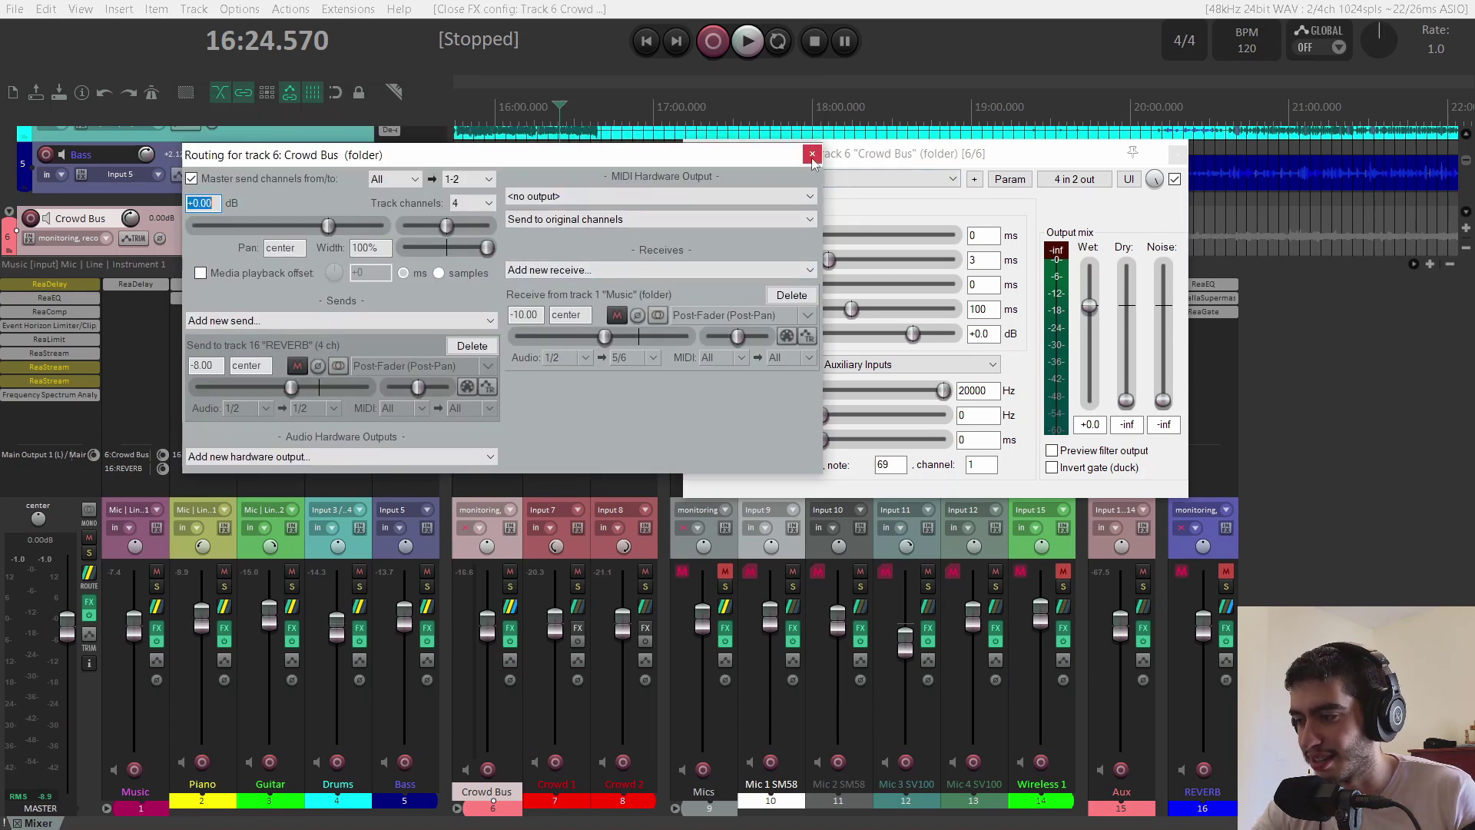
pyautogui.click(812, 156)
# Step: Play the section and toggle the Music folder's mute to test the Crowd Bus gate
pyautogui.press('space')
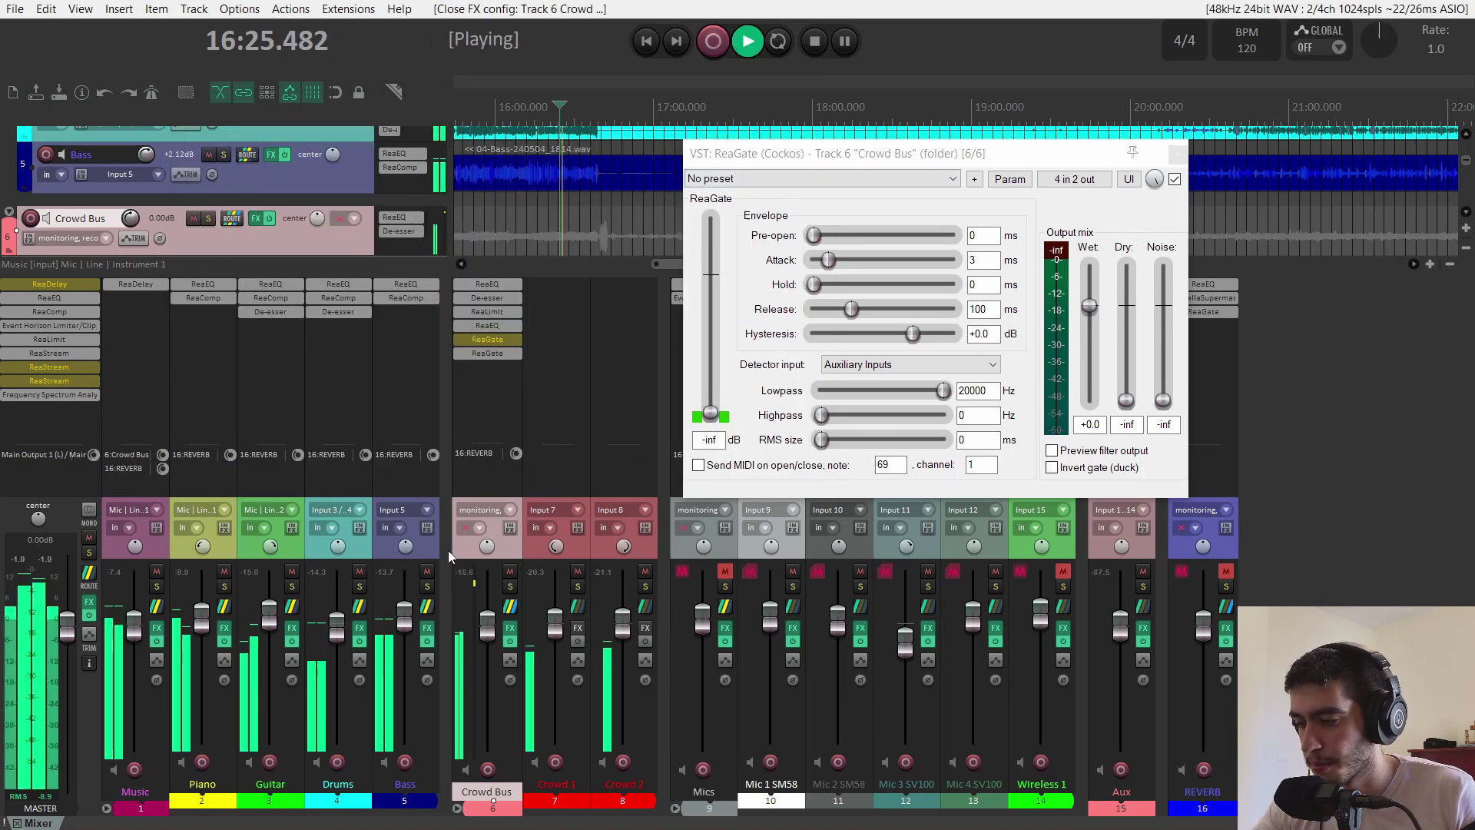
pyautogui.click(156, 570)
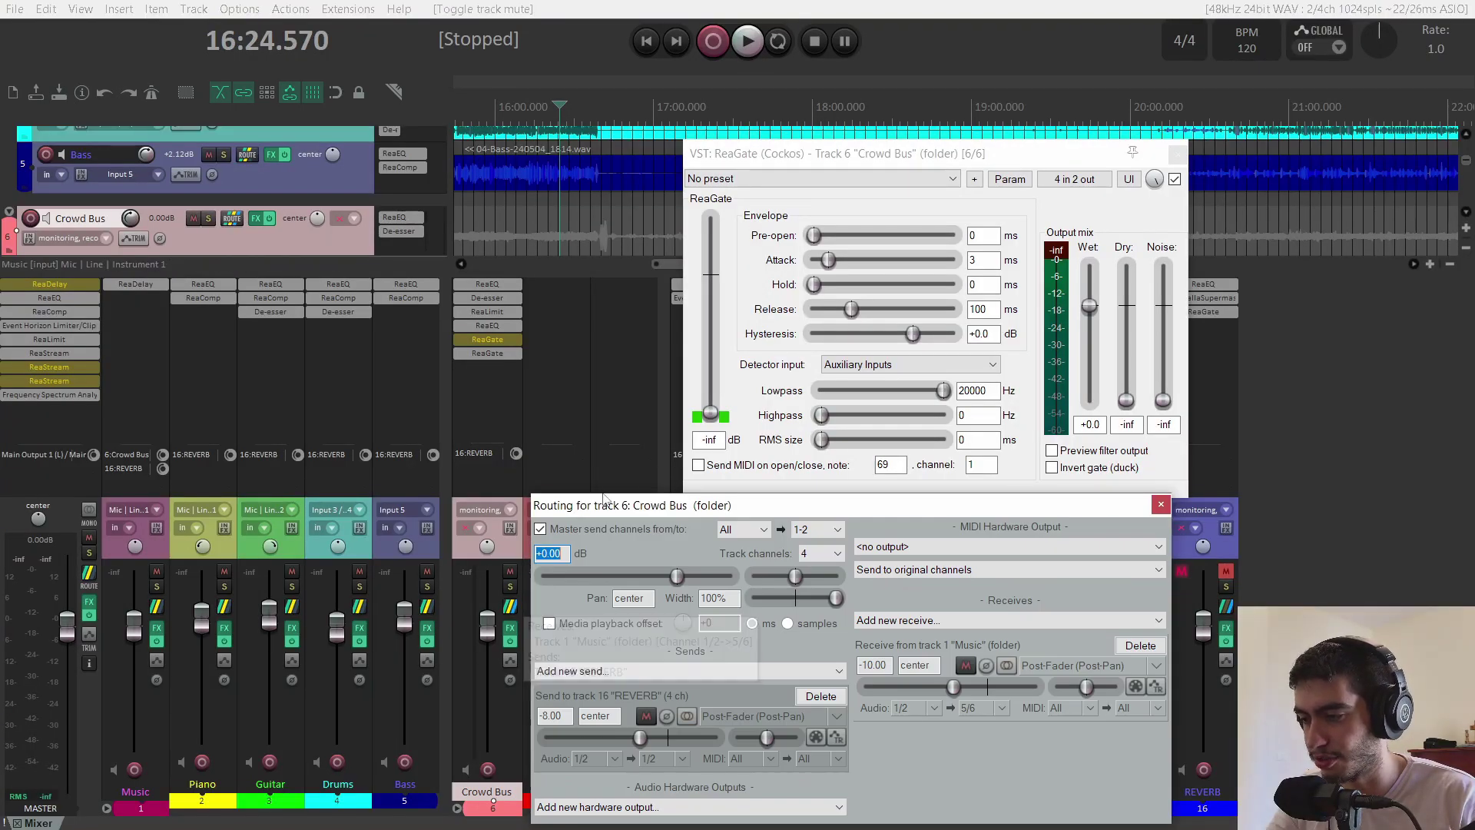
# Step: Change the destination of the Crowd Bus's audio receive from Music to channels 3/4
pyautogui.moveTo(692, 492); pyautogui.dragTo(376, 152)
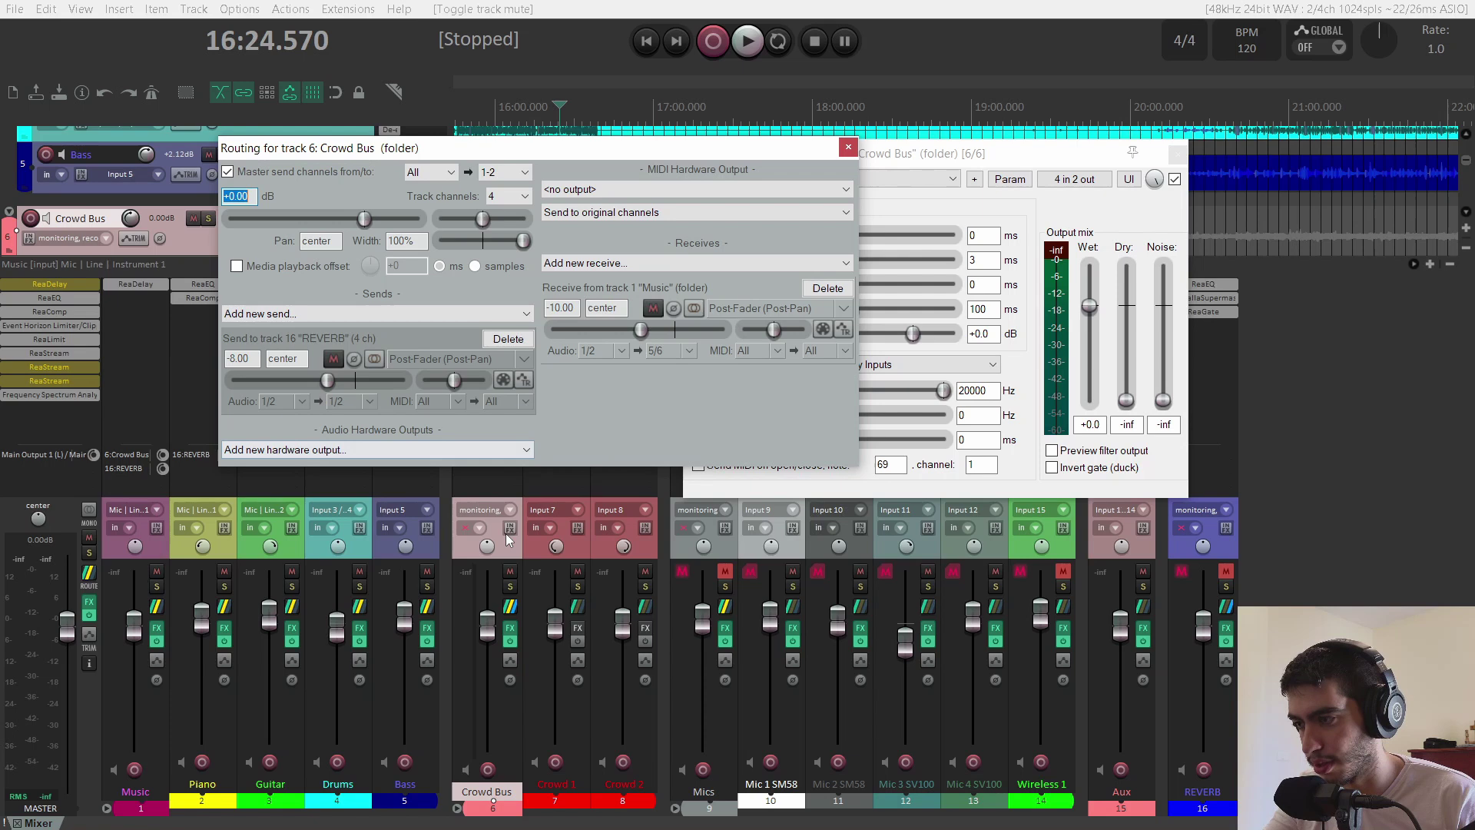
pyautogui.click(690, 351)
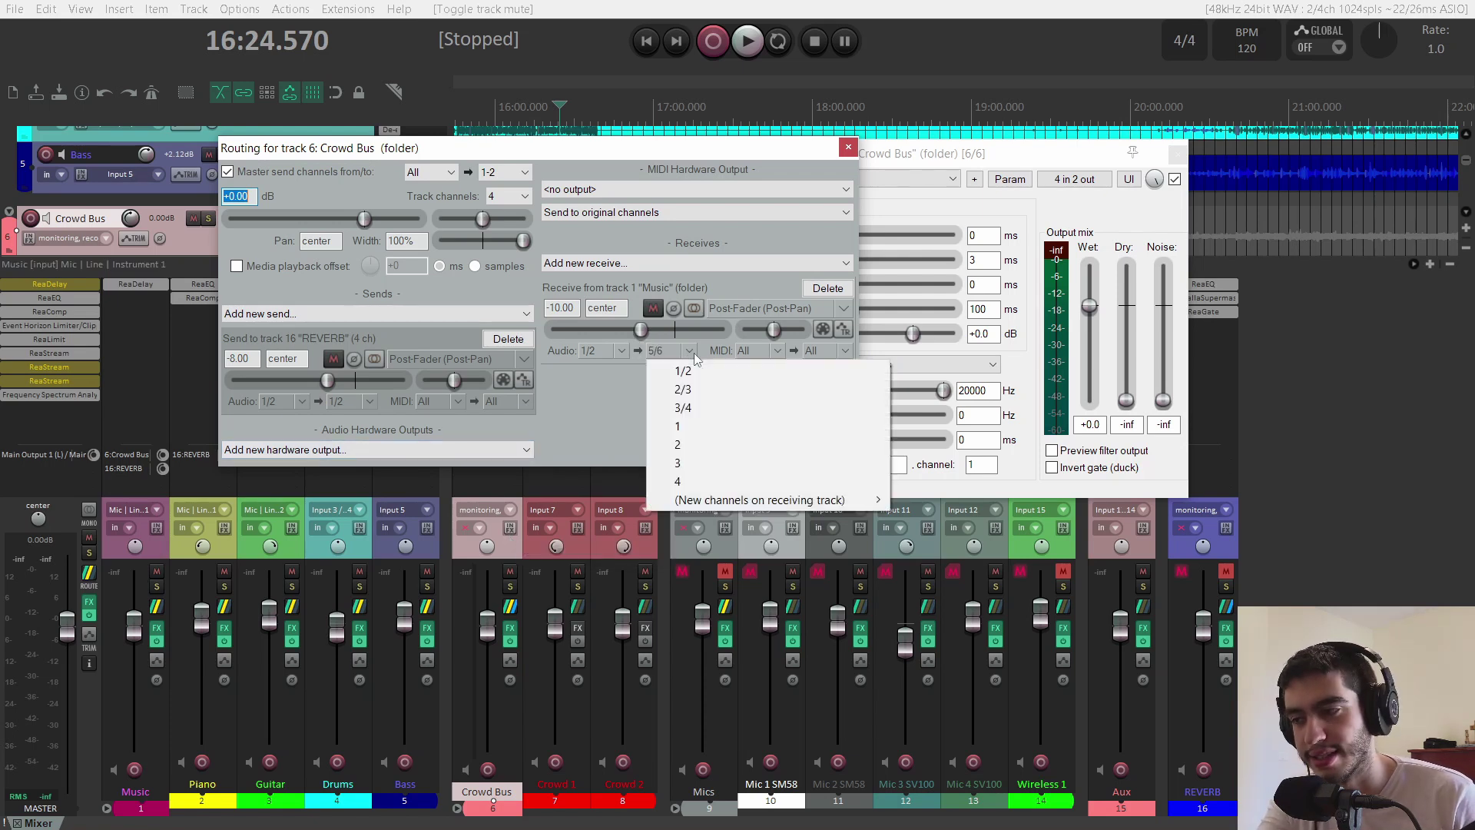
pyautogui.click(683, 407)
# Step: Retest the Crowd Bus gate by muting and unmuting the Music folder during playback, and stop the transport
pyautogui.press('space')
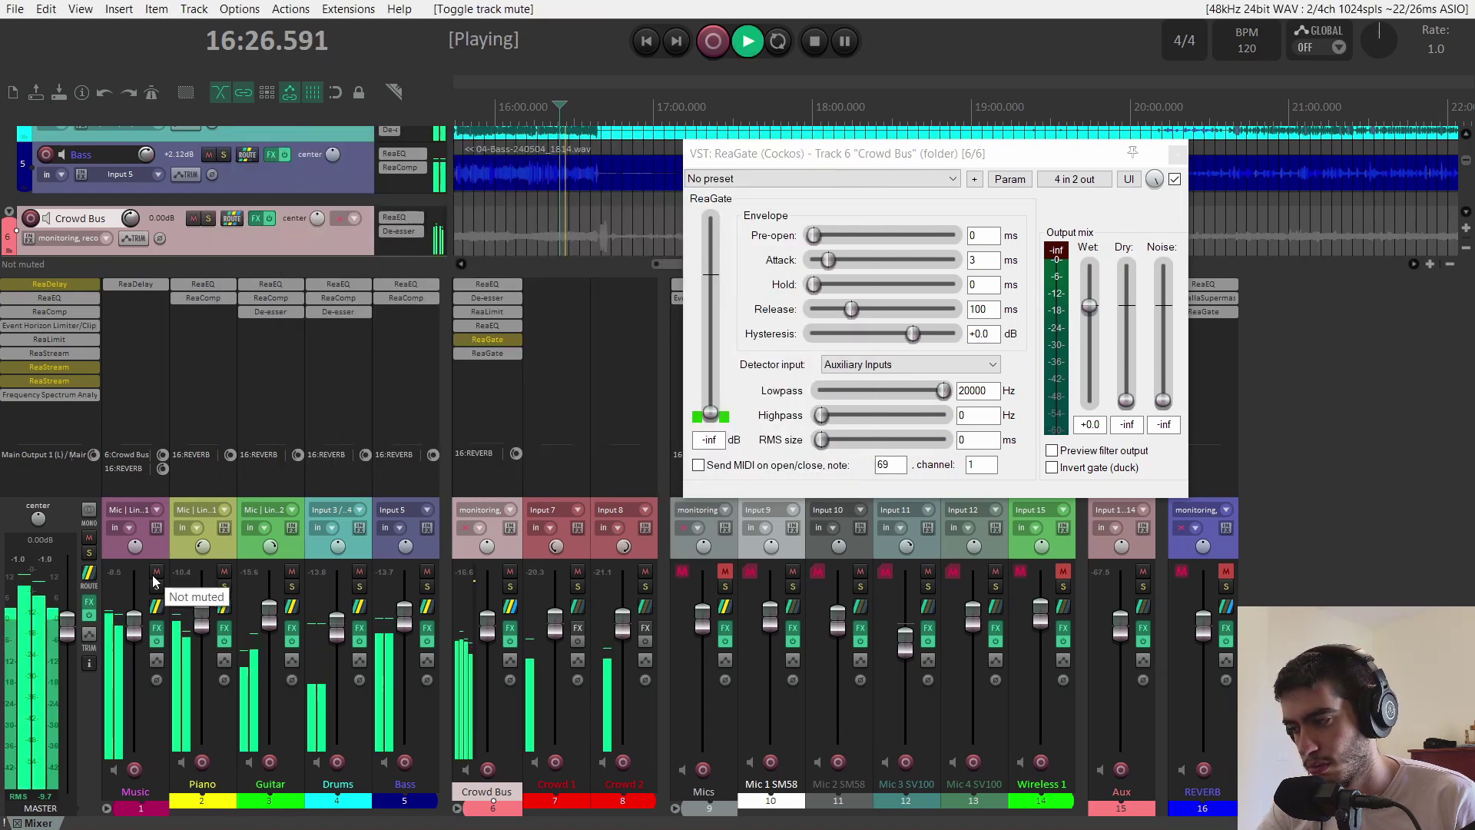
pyautogui.click(156, 573)
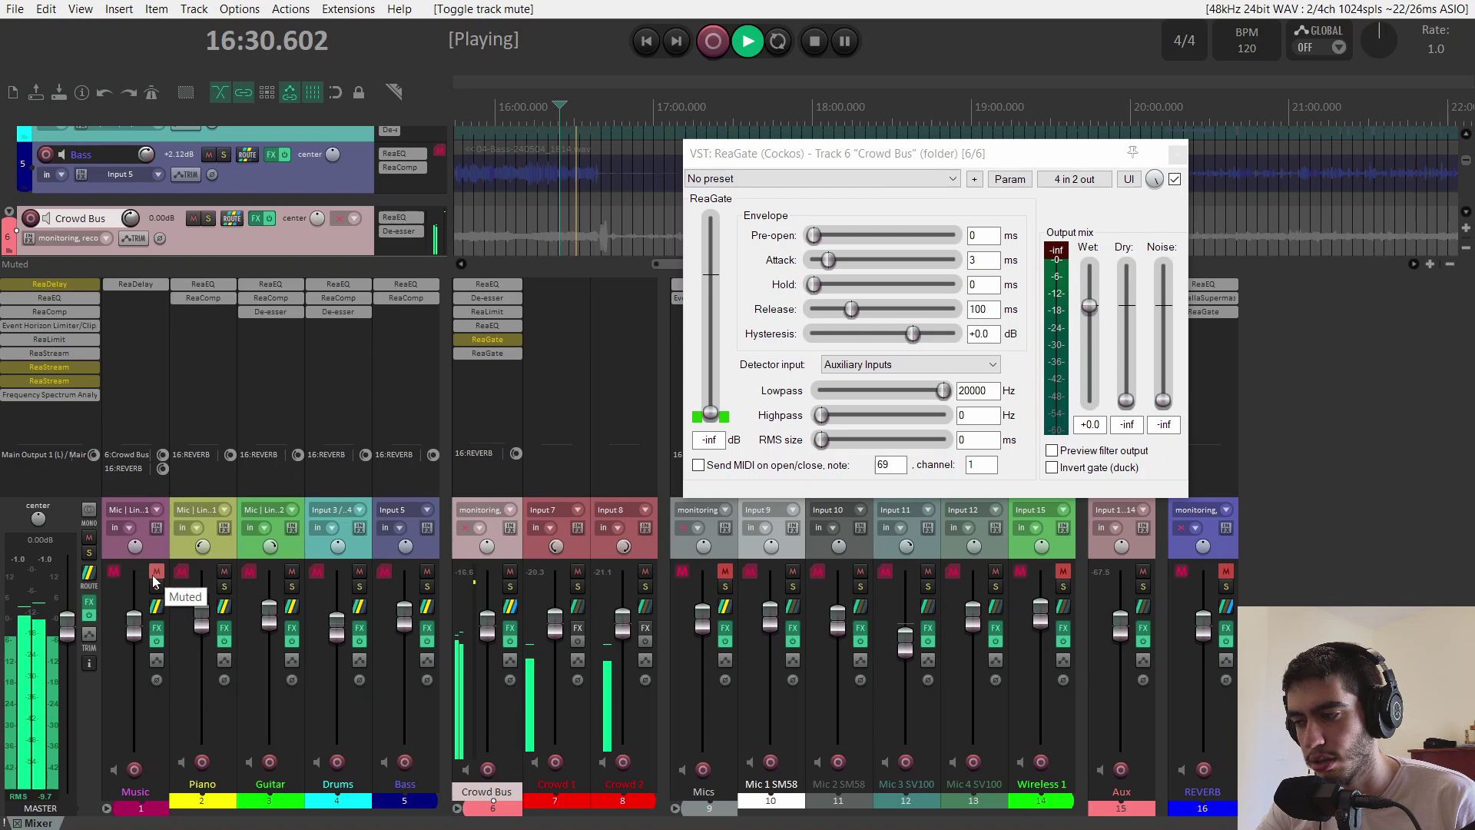
pyautogui.click(156, 573)
pyautogui.press('space')
# Step: Review the Crowd Bus routing, its ReaGate's pin mapping, and the Auxiliary Inputs choice for the detector
pyautogui.click(231, 219)
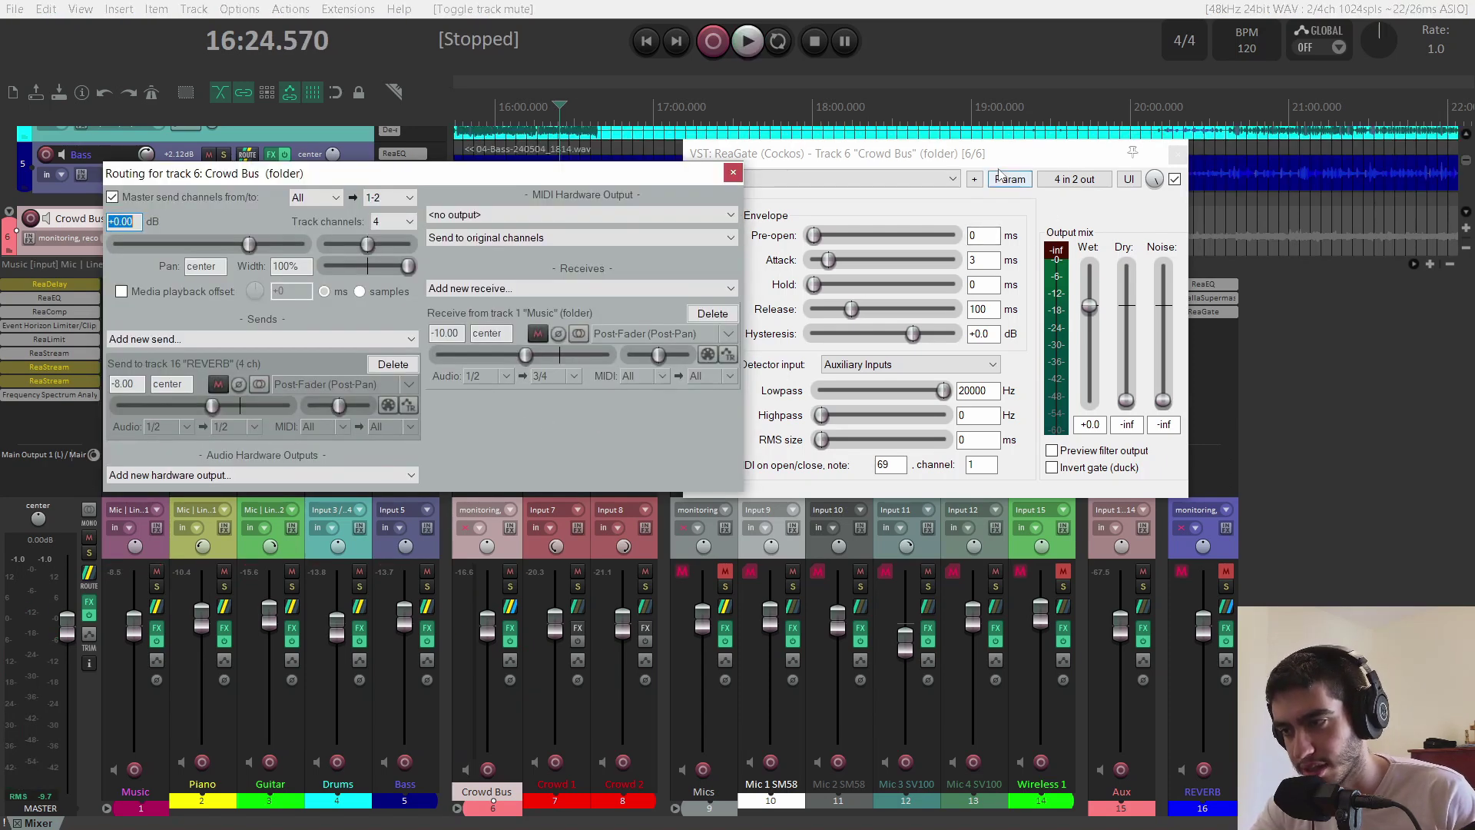
pyautogui.moveTo(951, 153); pyautogui.dragTo(909, 156)
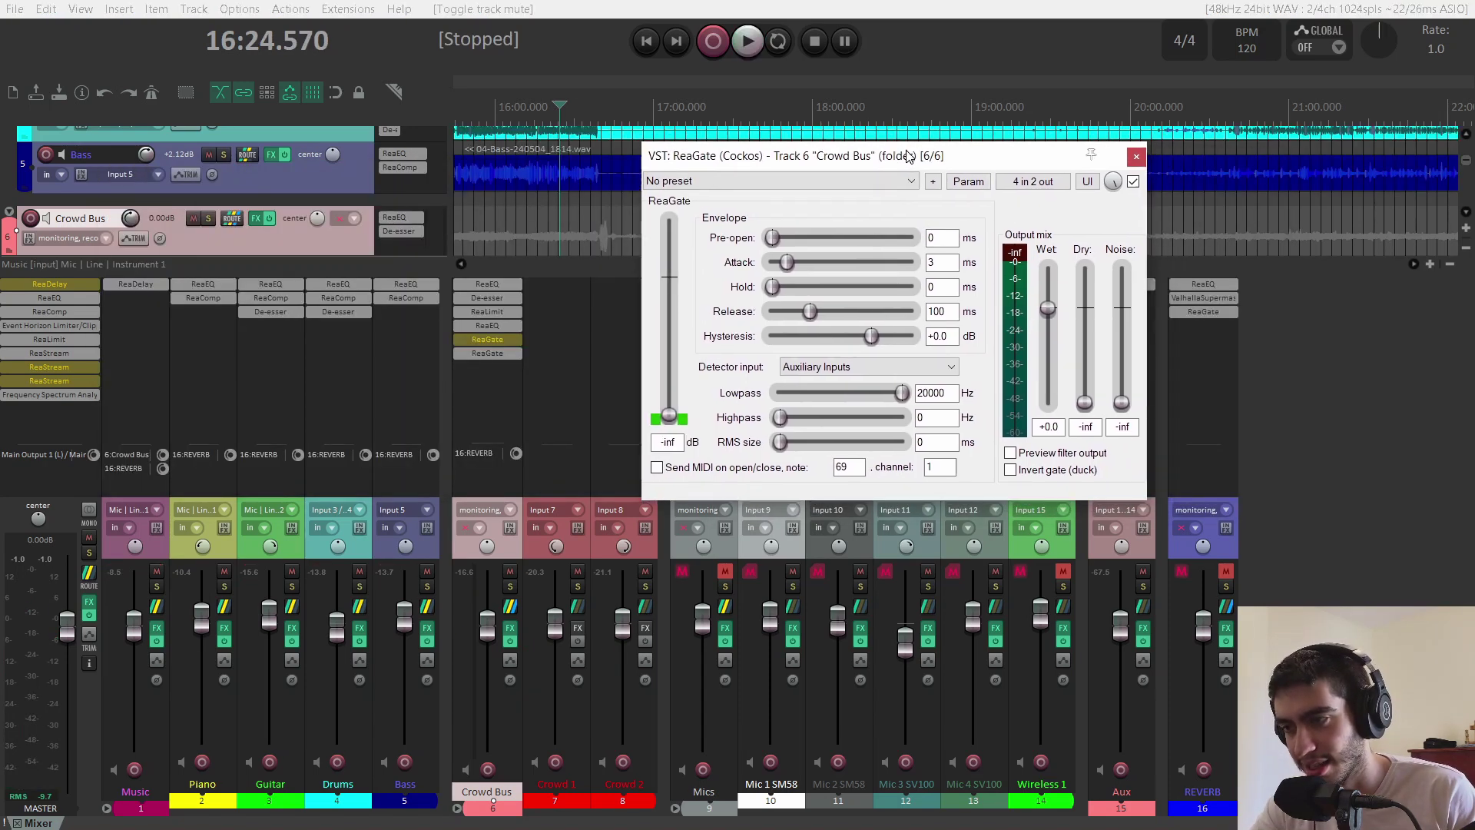
pyautogui.click(1035, 183)
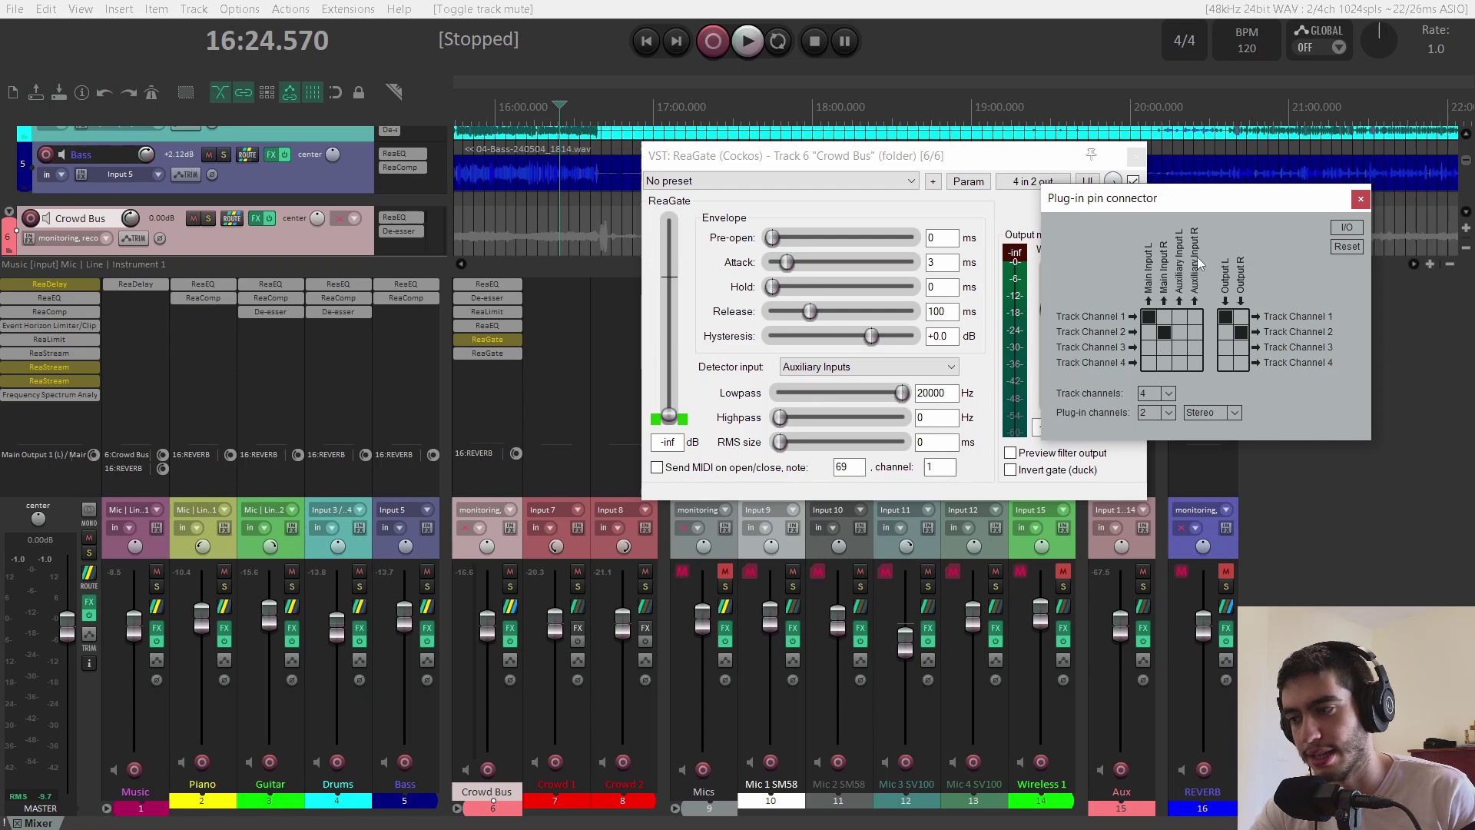
pyautogui.click(848, 367)
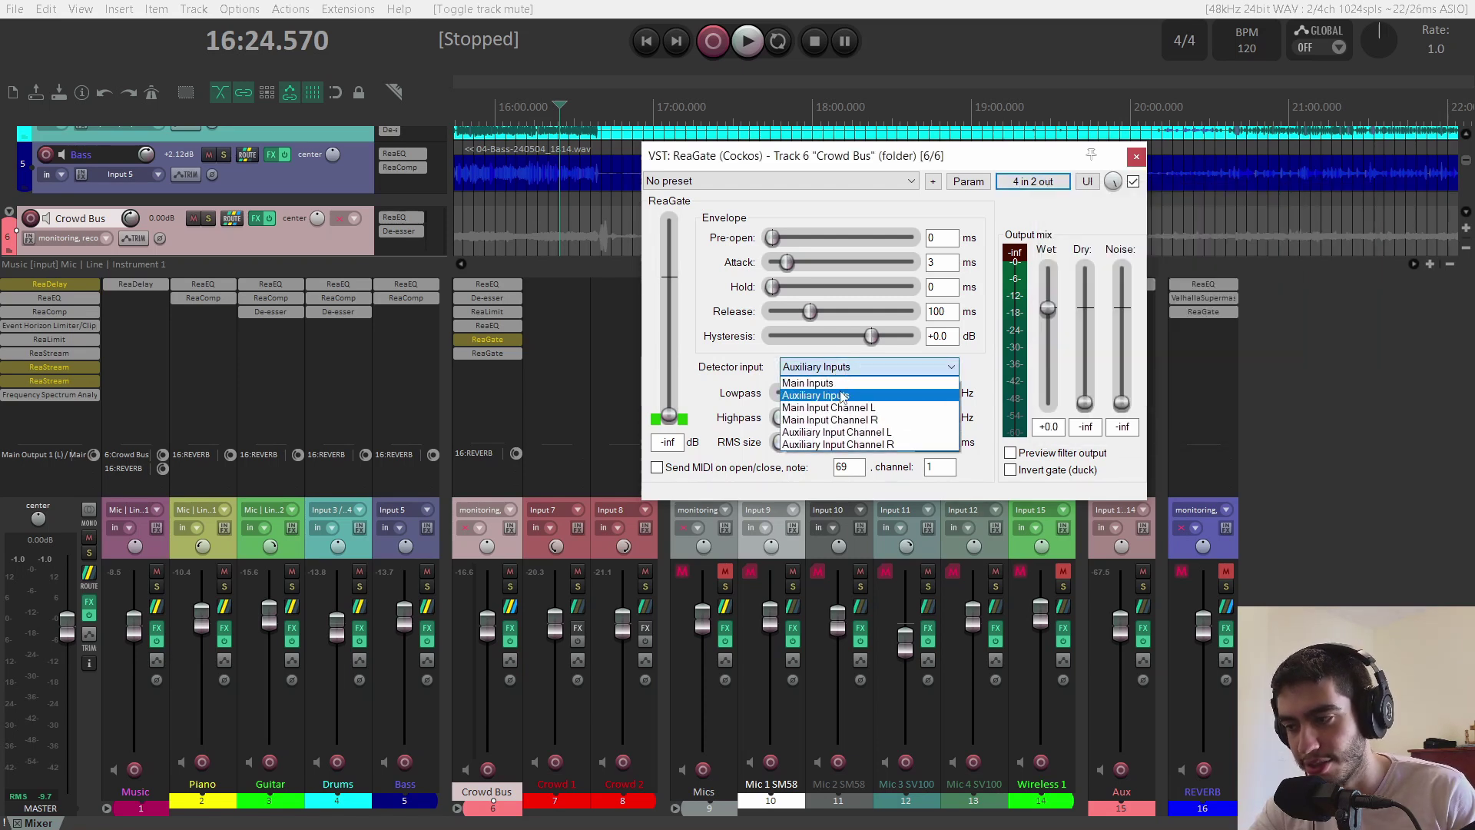
pyautogui.click(843, 397)
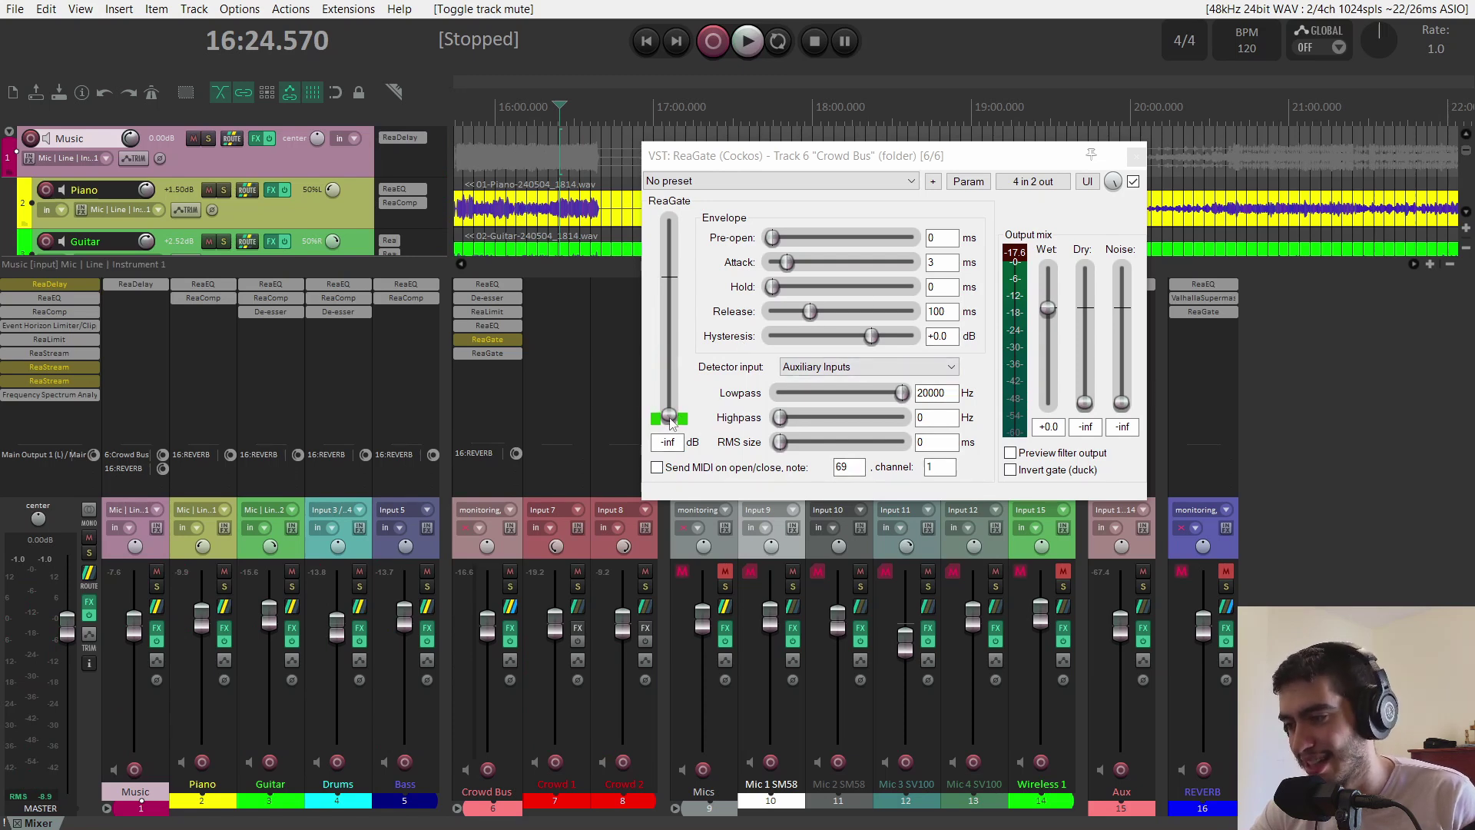
# Step: Set the Crowd Bus ReaGate threshold to -42.2 dB and test it by muting and unmuting the Music folder during playback
pyautogui.moveTo(671, 416); pyautogui.dragTo(670, 385)
pyautogui.press('space')
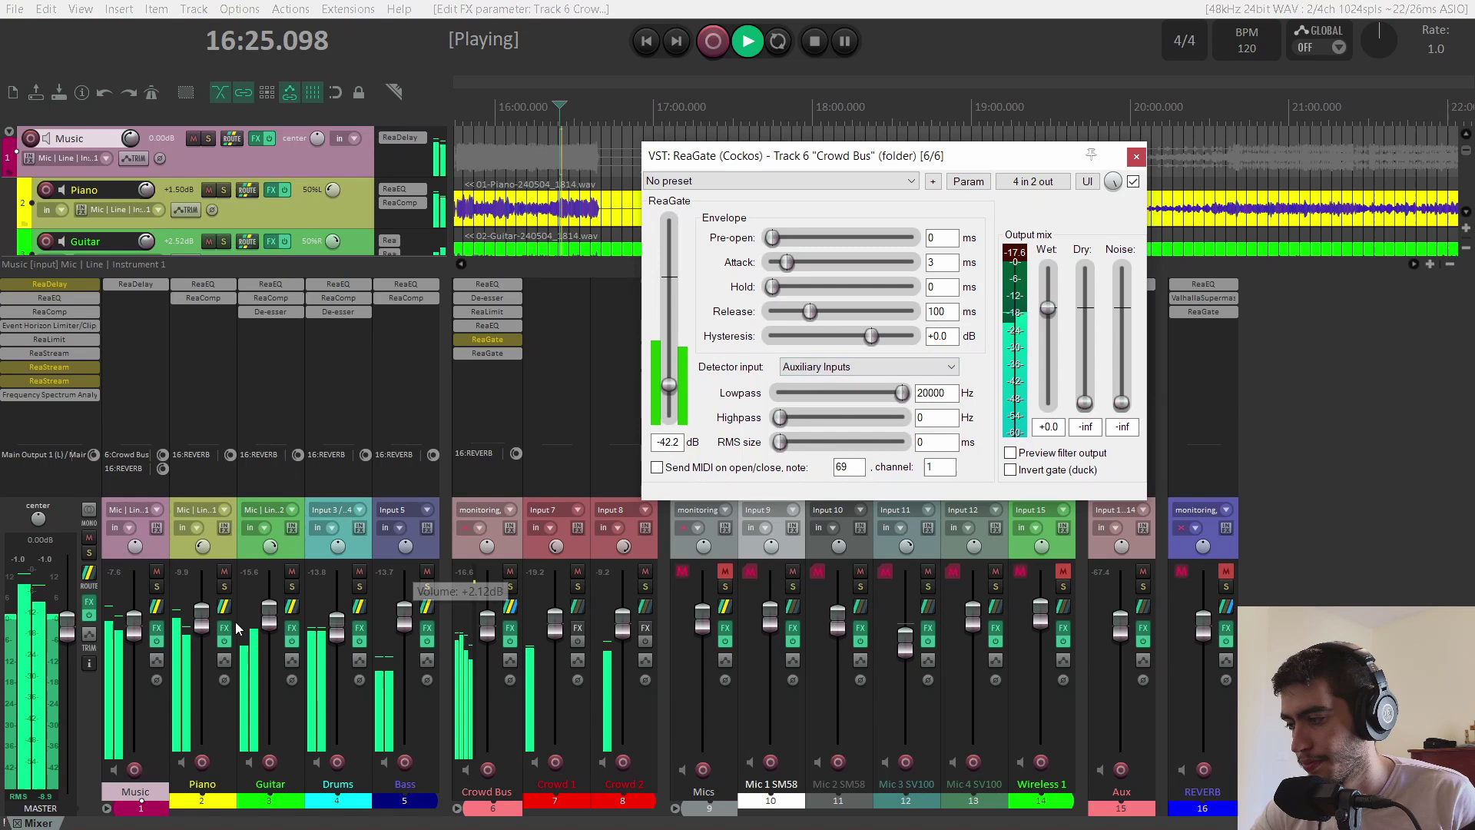
pyautogui.click(153, 573)
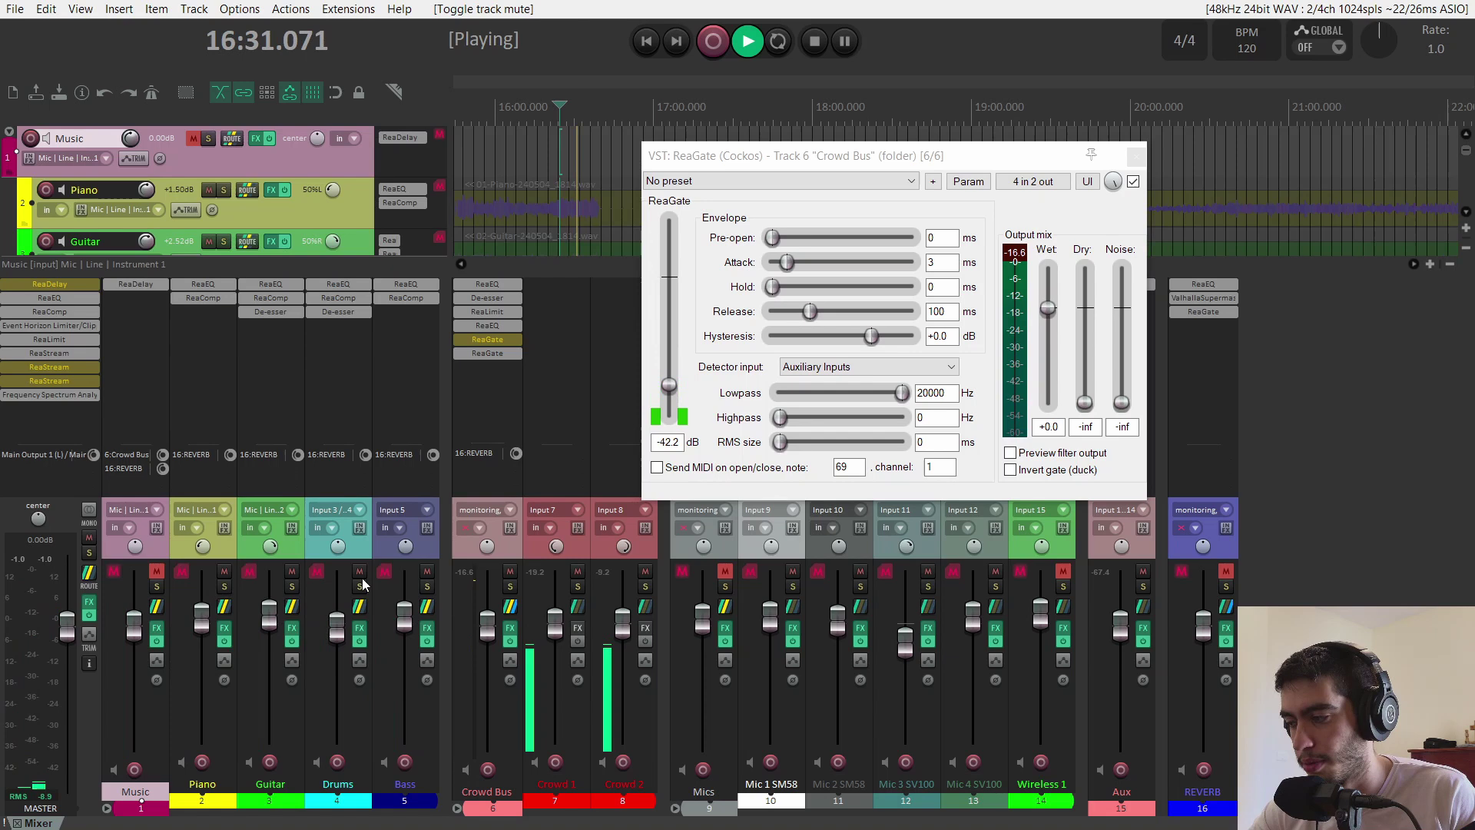
pyautogui.click(156, 572)
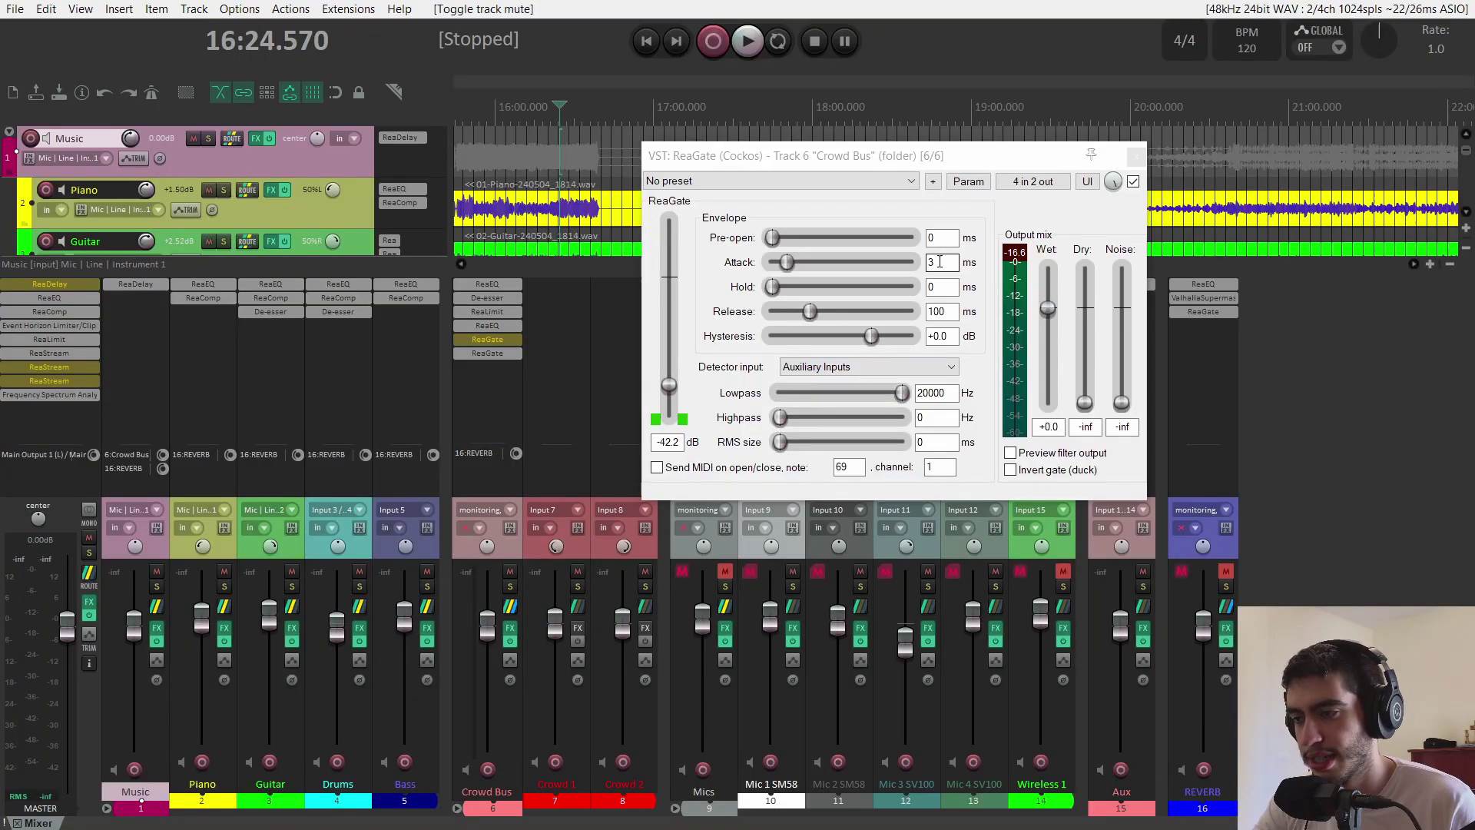
# Step: Set the Crowd Bus ReaGate's attack to 10 ms
pyautogui.press('BackSpace')
pyautogui.write('1')
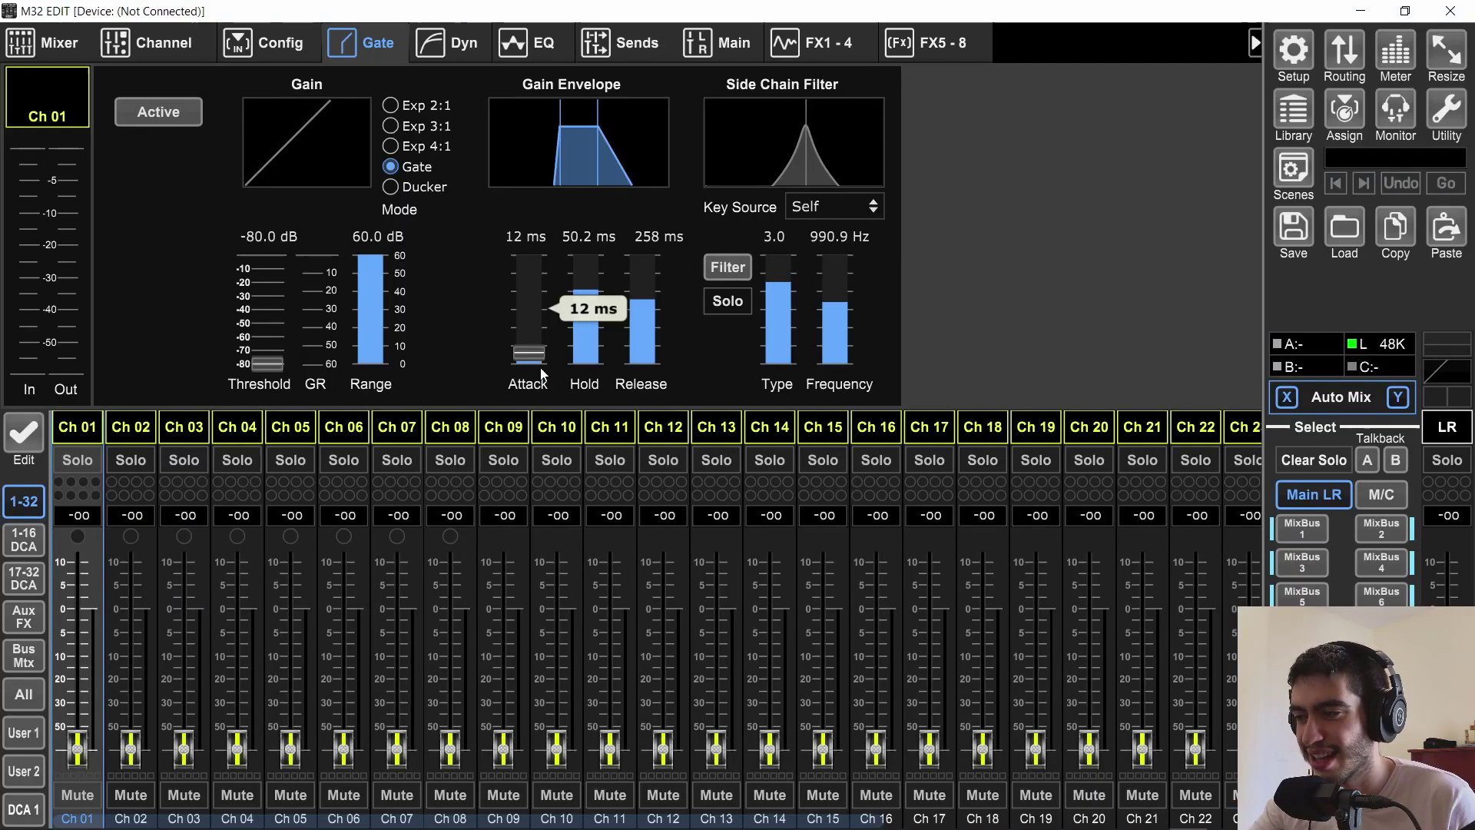
# Step: In M32 Edit, try short and long attack times on the Ch 01 gate, including 0 ms and 34 ms
pyautogui.moveTo(565, 150); pyautogui.dragTo(555, 150)
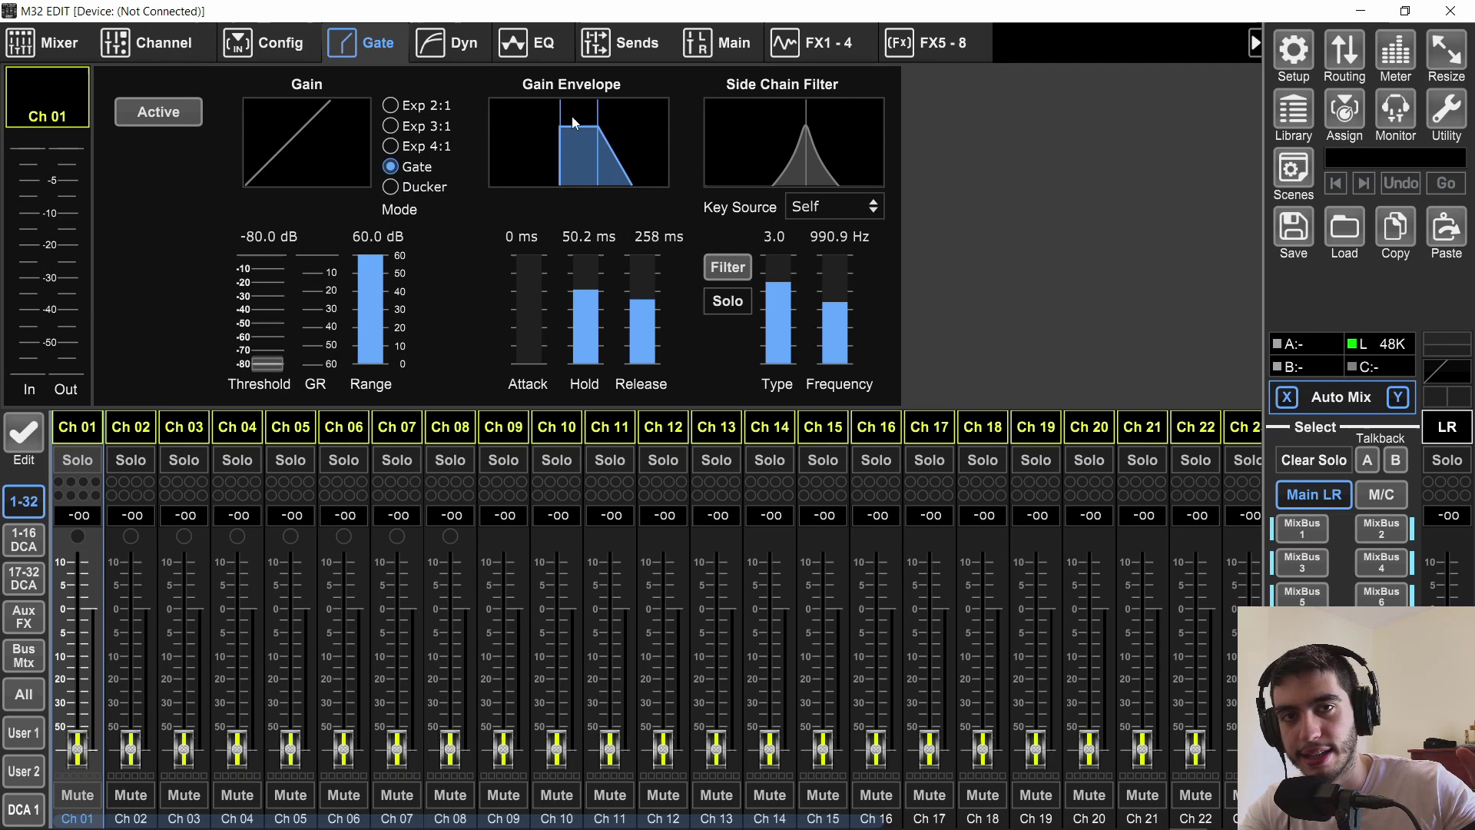
pyautogui.moveTo(529, 361); pyautogui.dragTo(536, 338)
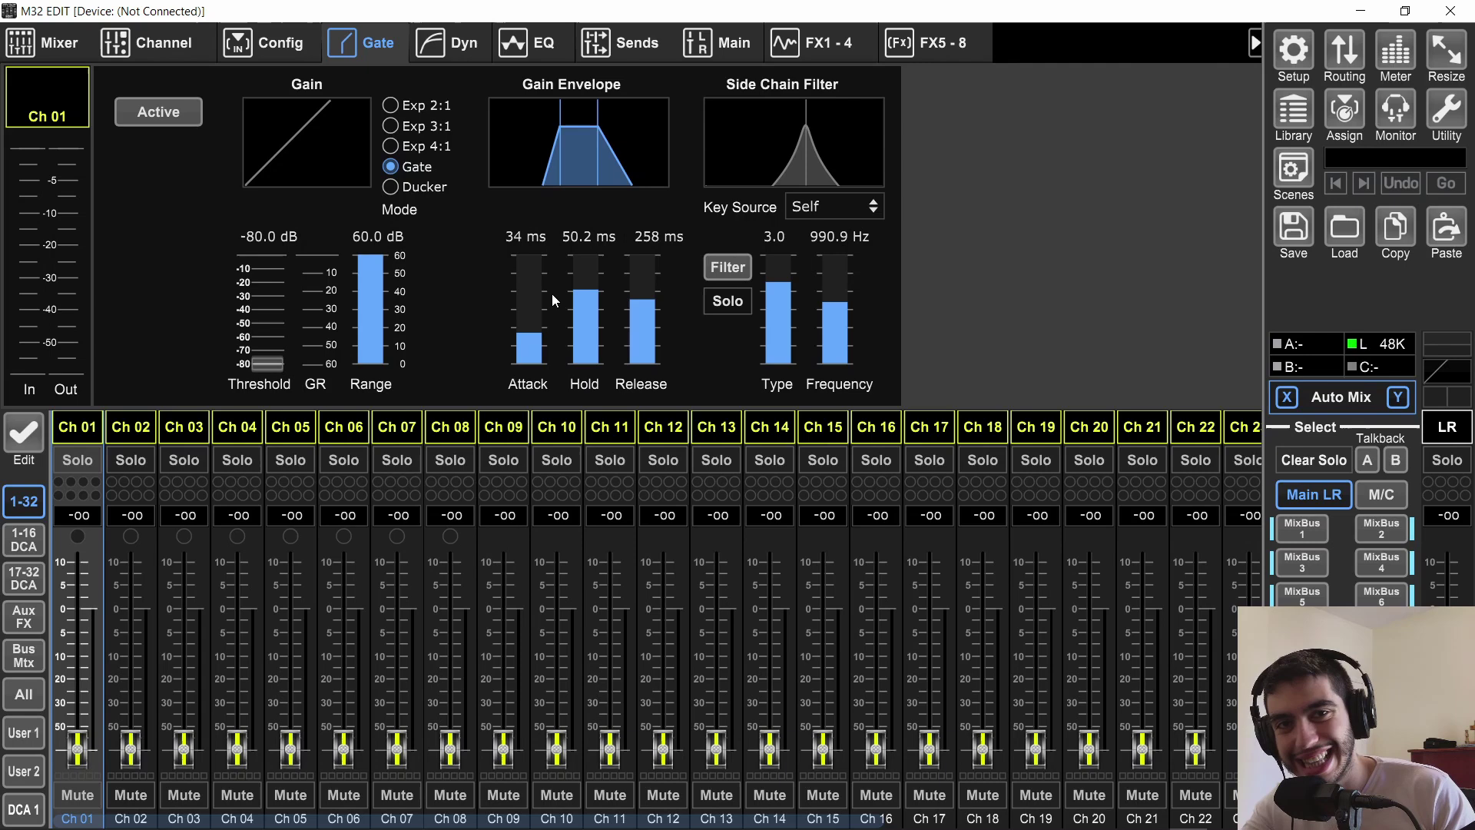
pyautogui.moveTo(532, 306)
pyautogui.moveTo(528, 275); pyautogui.dragTo(531, 222)
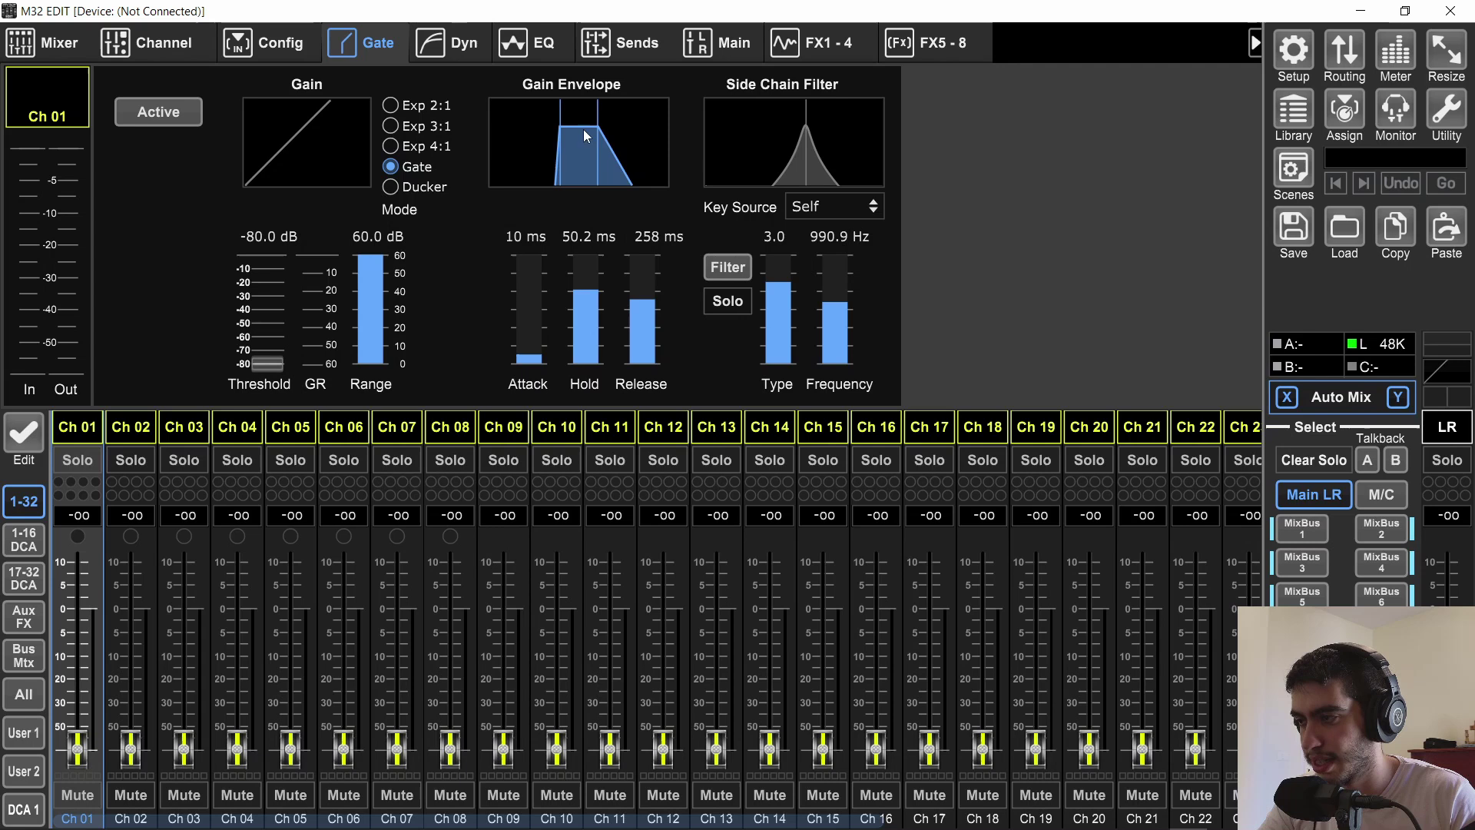
# Step: Set the Ch 01 gate's attack to 23 ms and its hold to 178 ms
pyautogui.moveTo(590, 308)
pyautogui.moveTo(589, 298); pyautogui.dragTo(587, 355)
pyautogui.moveTo(529, 356); pyautogui.dragTo(531, 340)
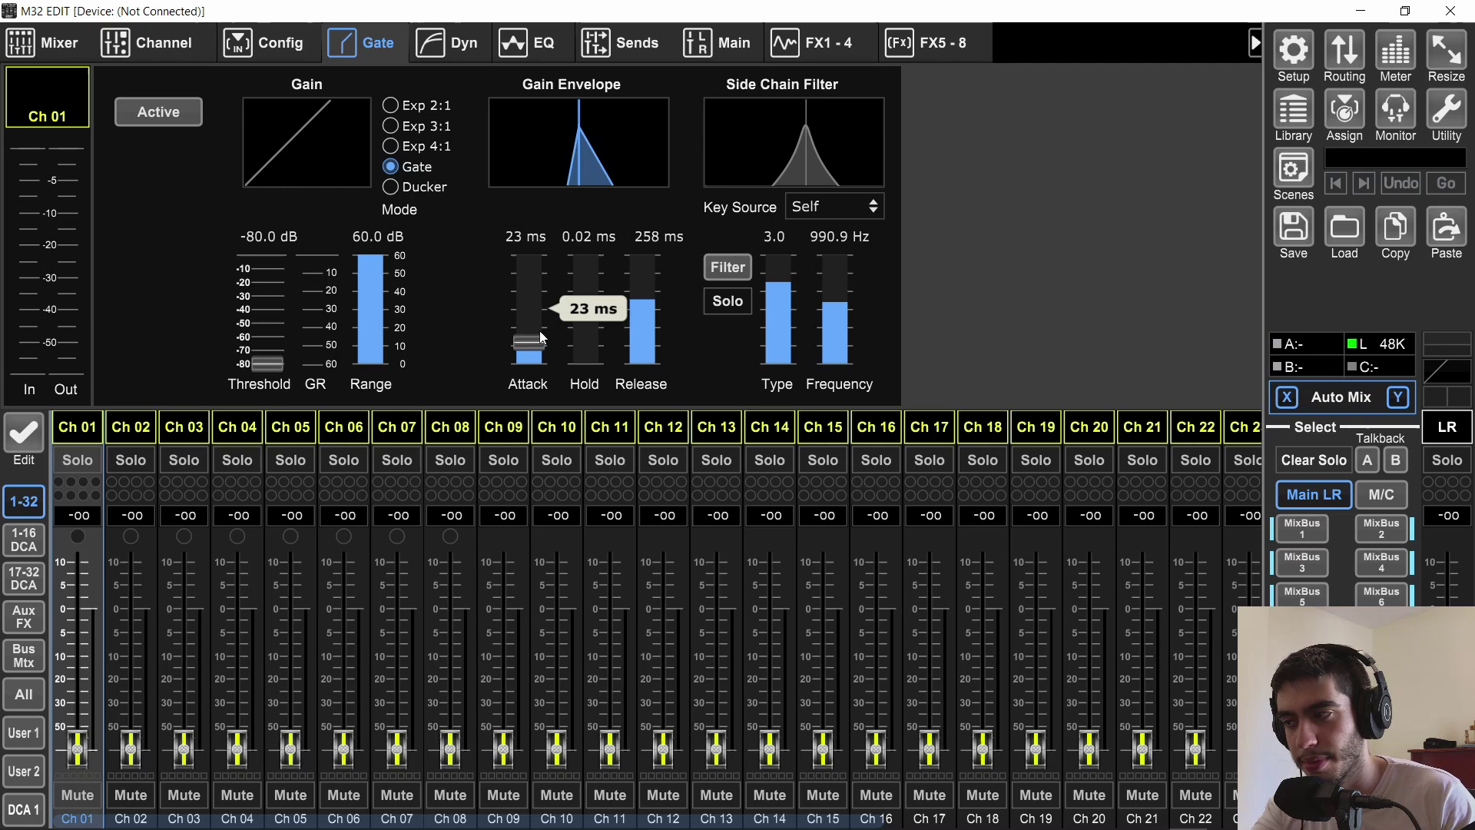
pyautogui.moveTo(573, 360)
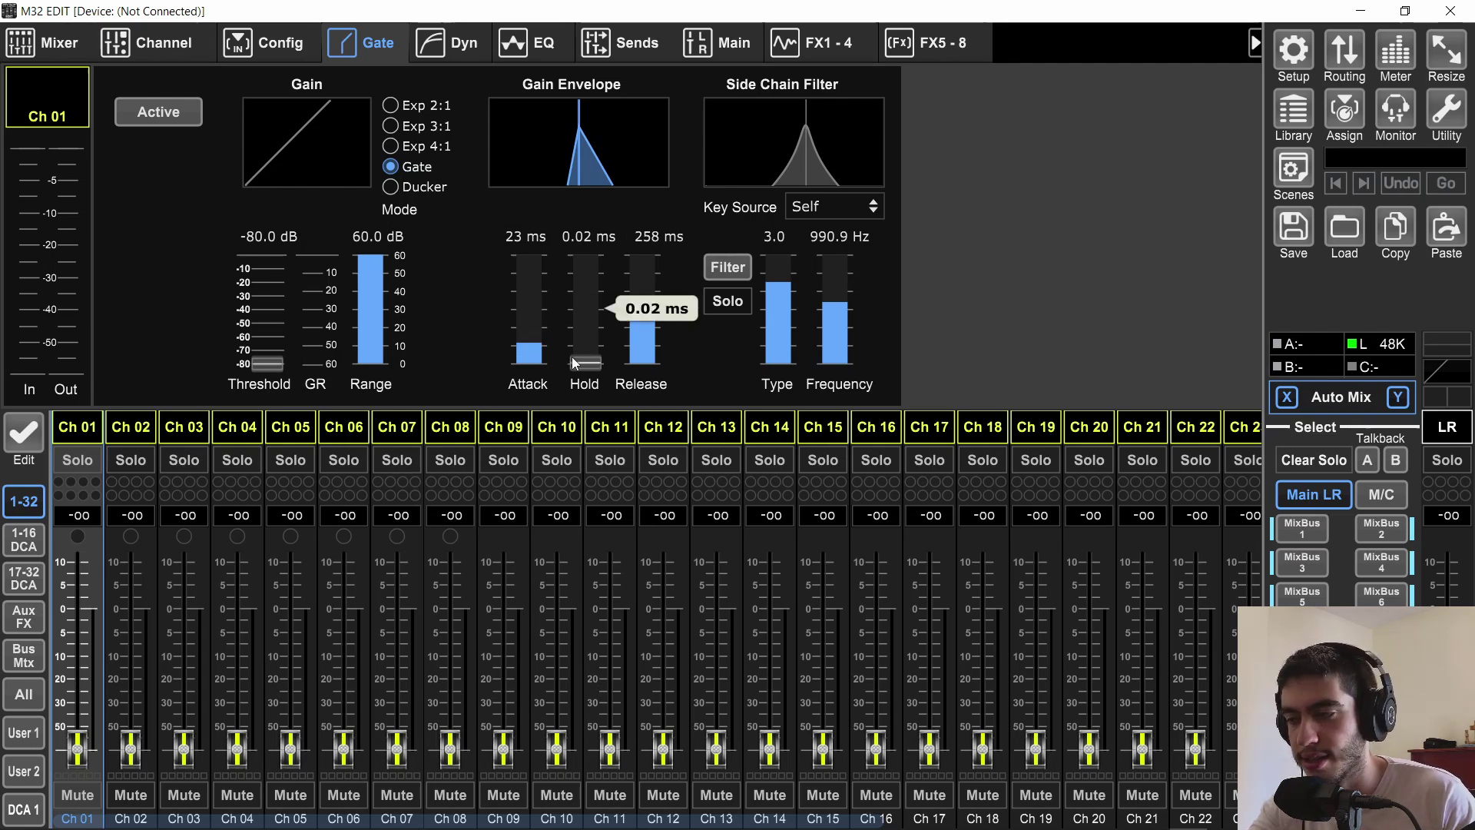
pyautogui.moveTo(571, 357); pyautogui.dragTo(580, 279)
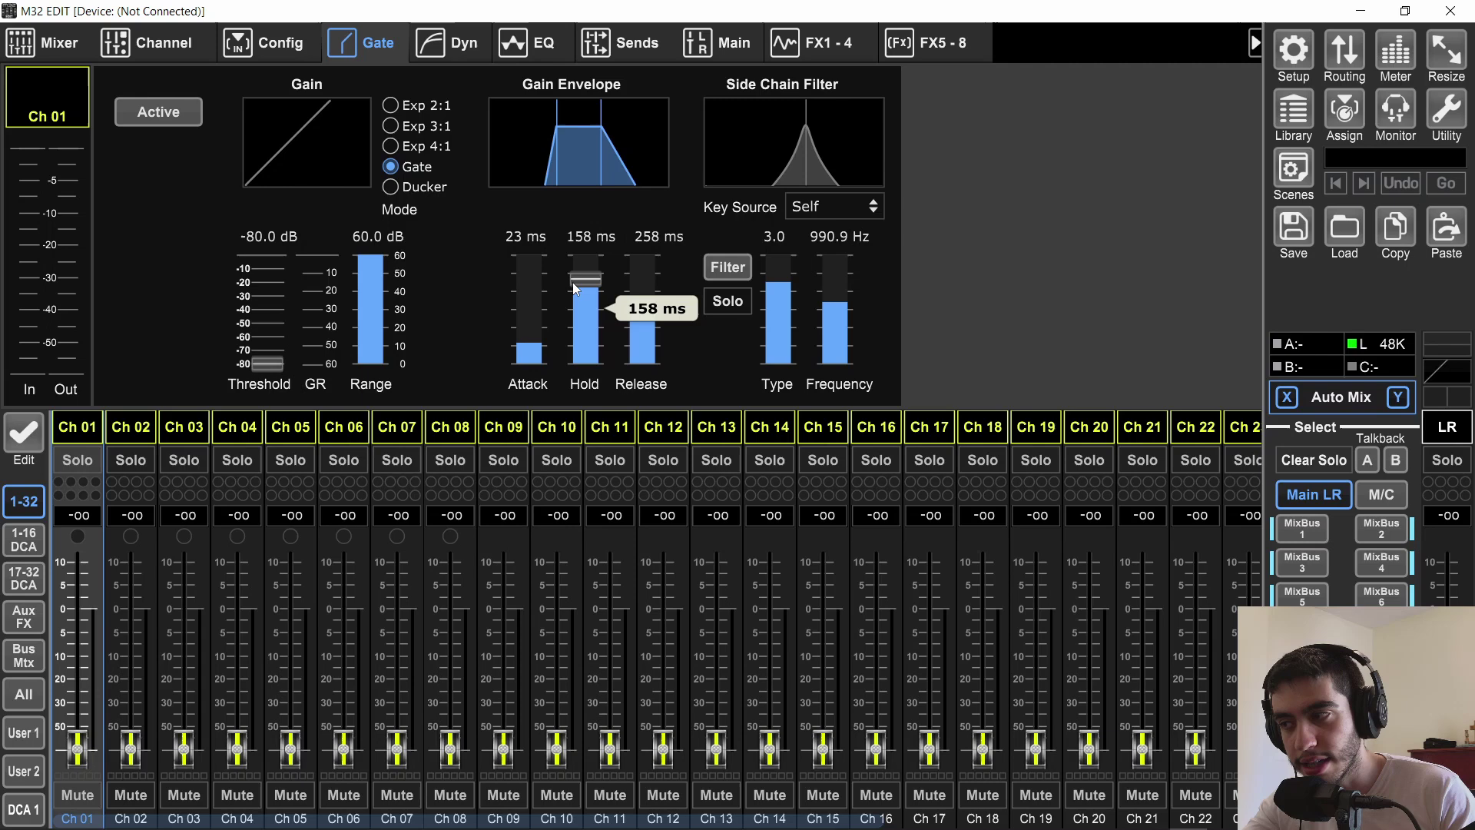
pyautogui.moveTo(578, 278); pyautogui.dragTo(570, 275)
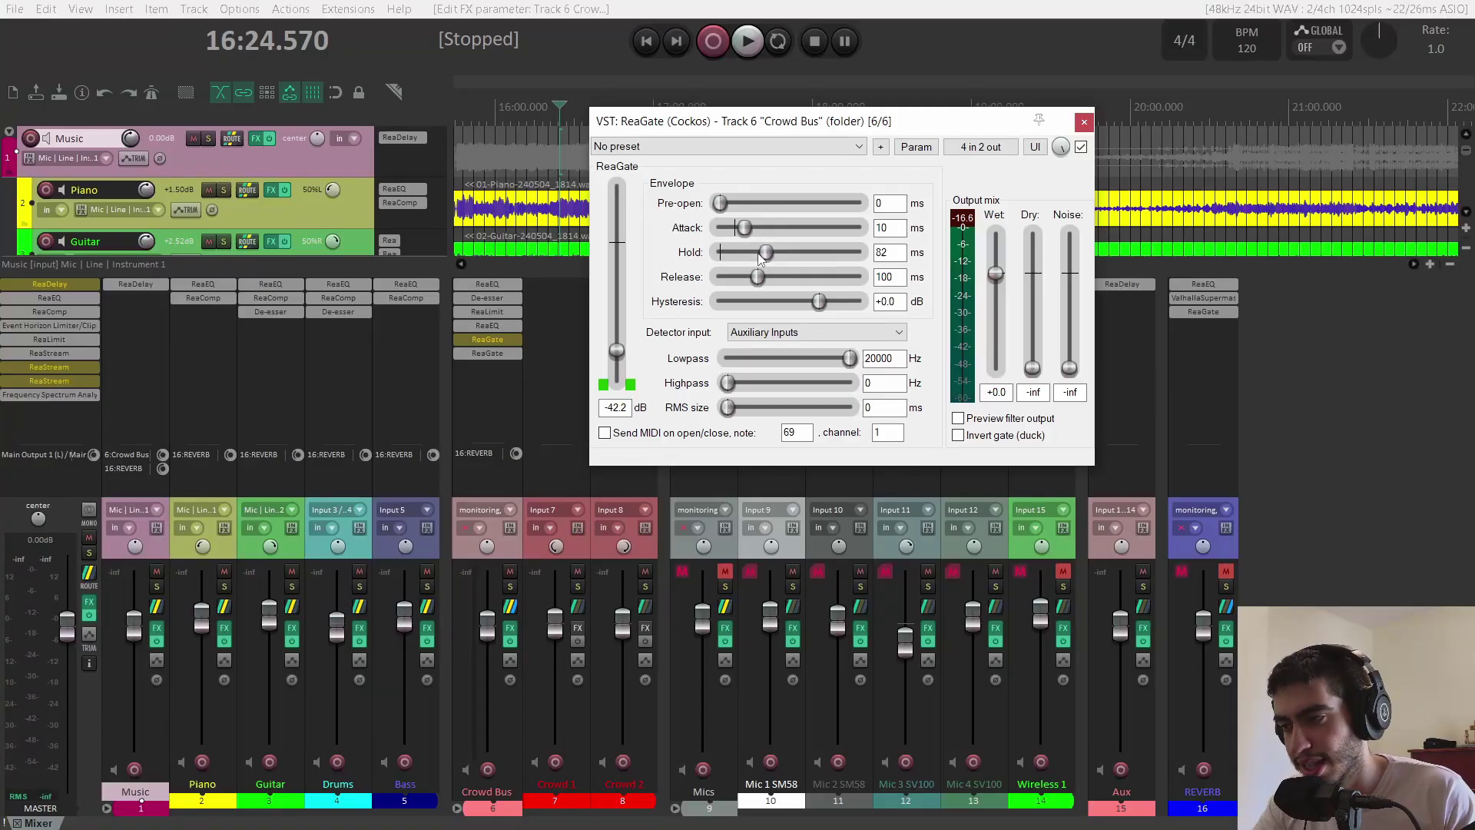
# Step: In REAPER, raise the Crowd Bus ReaGate's hold to 1000 ms
pyautogui.moveTo(772, 253); pyautogui.dragTo(807, 259)
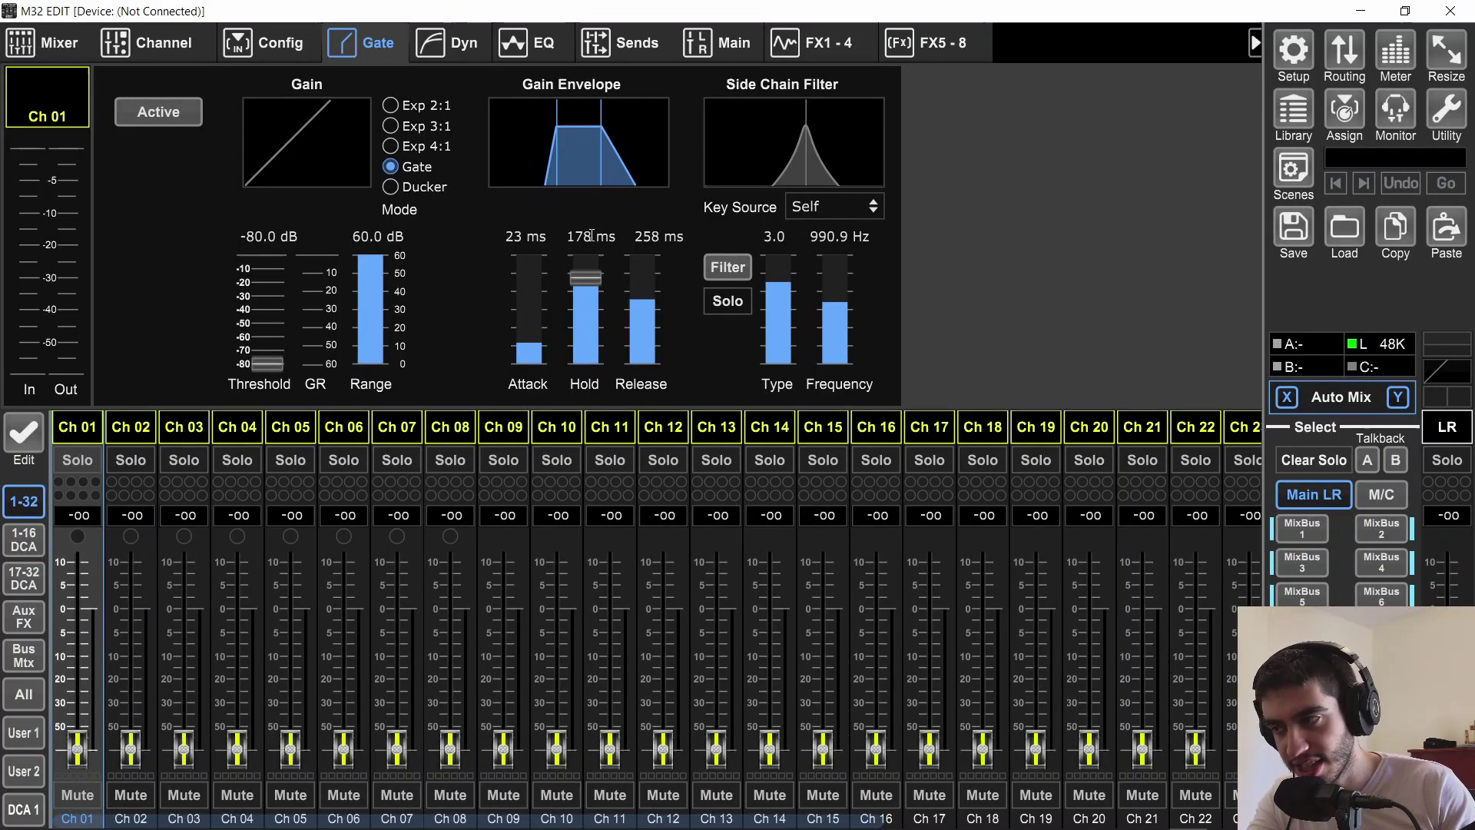
# Step: In M32 Edit, try a 2678 ms release on the Ch 01 gate and shorten it to 10 ms
pyautogui.moveTo(643, 322); pyautogui.dragTo(630, 173)
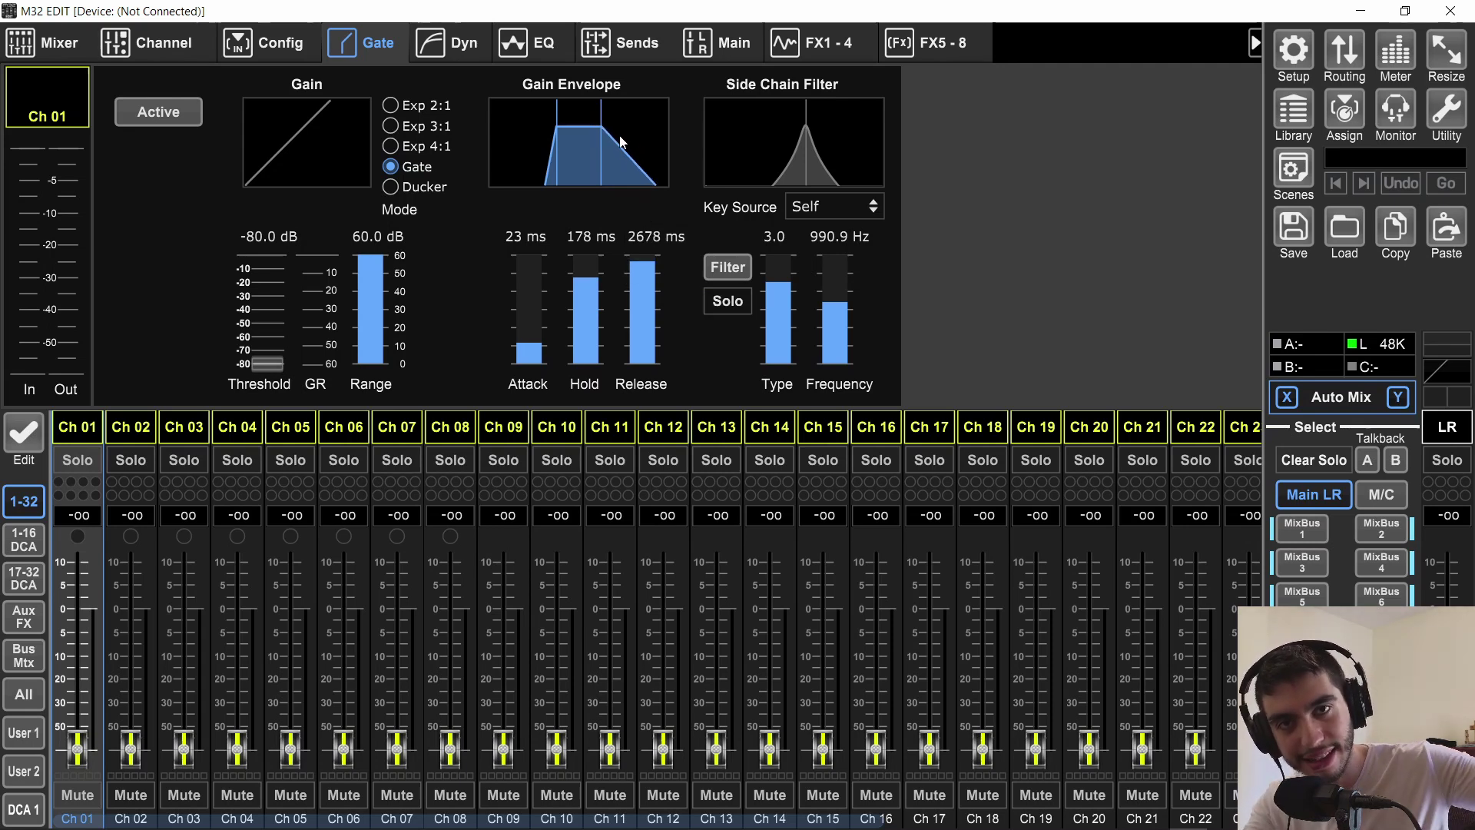
pyautogui.moveTo(642, 265); pyautogui.dragTo(645, 362)
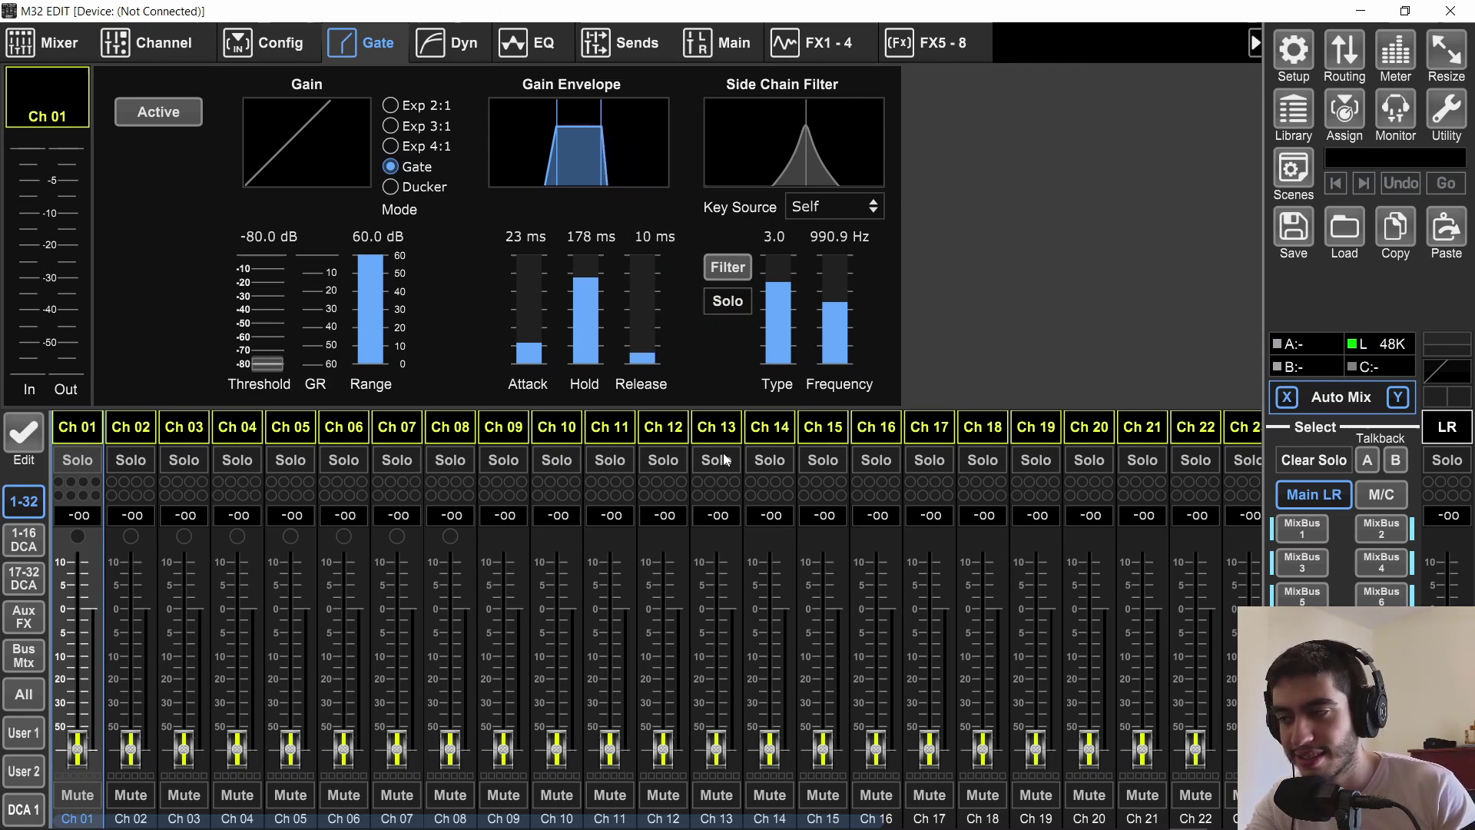
# Step: Switch back to REAPER and raise the Crowd Bus ReaGate's release to about its maximum
pyautogui.hotkey('alt', 'Tab')
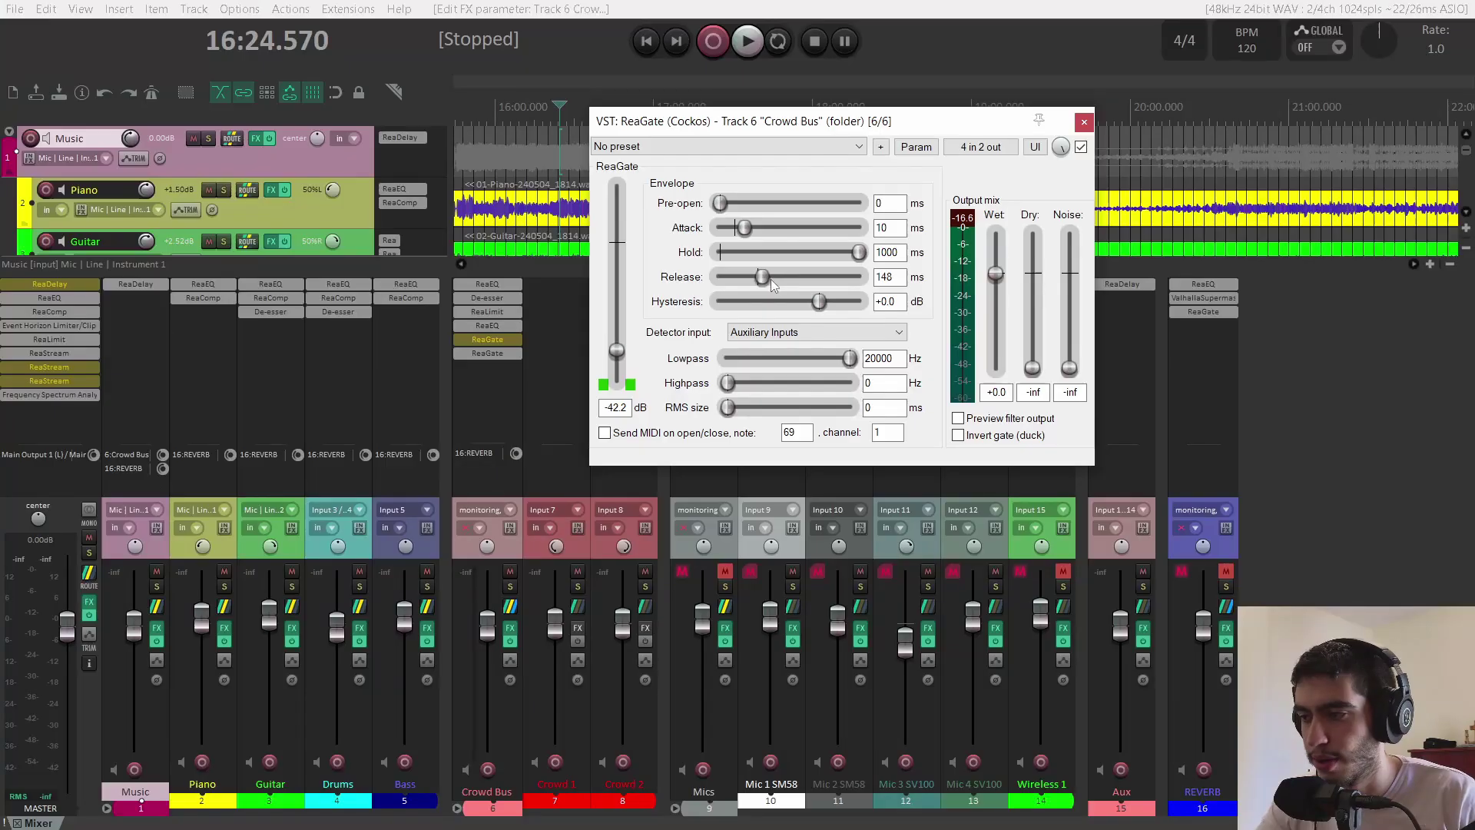
pyautogui.moveTo(772, 279); pyautogui.dragTo(857, 282)
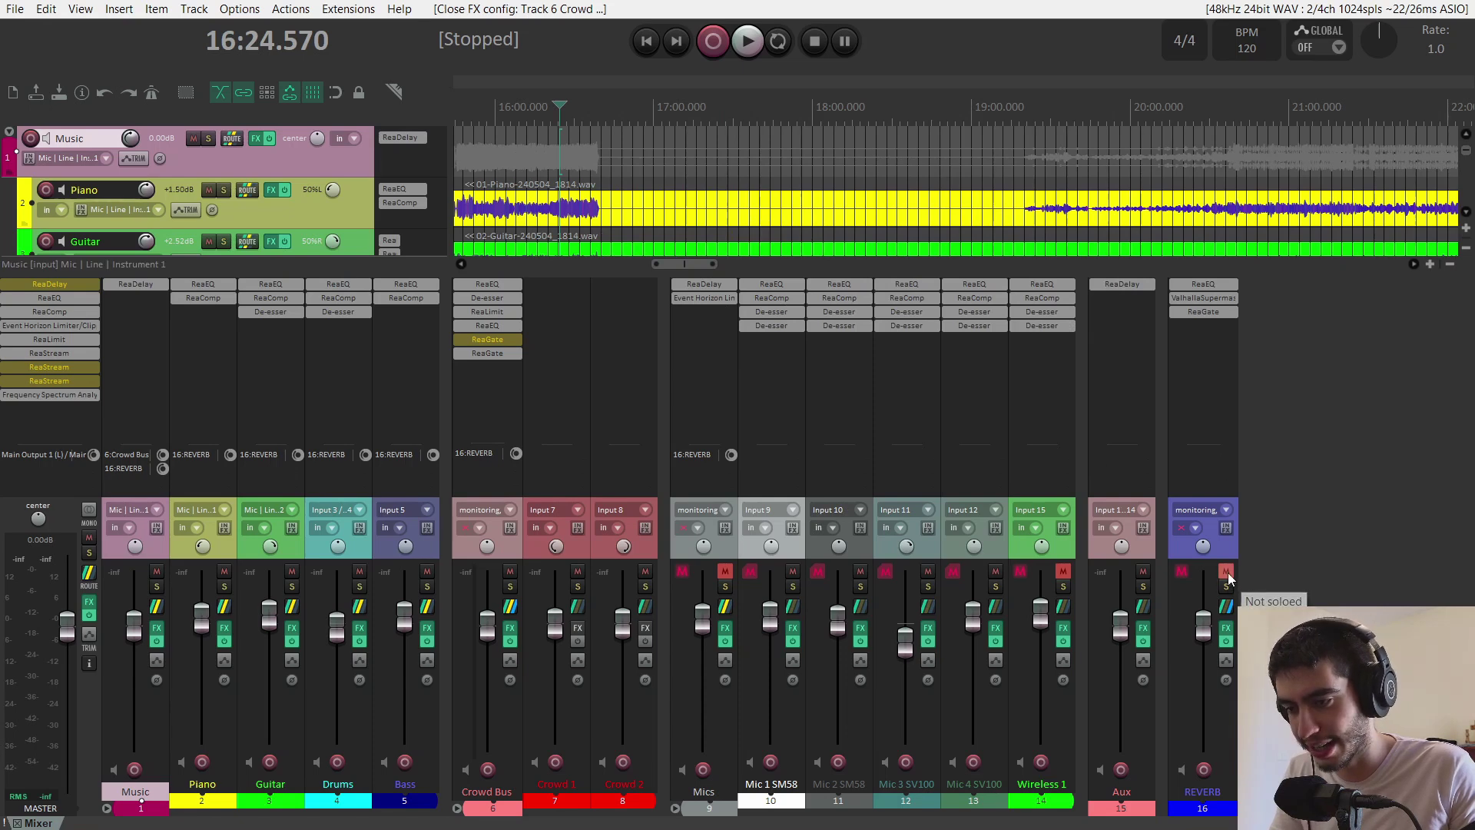
# Step: Bypass the existing ReaGate on the REVERB track and add a new ReaGate with its detector input set to Auxiliary Inputs
pyautogui.keyDown('shift'); pyautogui.click(1203, 311); pyautogui.keyUp('shift')
pyautogui.doubleClick(1216, 342)
pyautogui.doubleClick(357, 140)
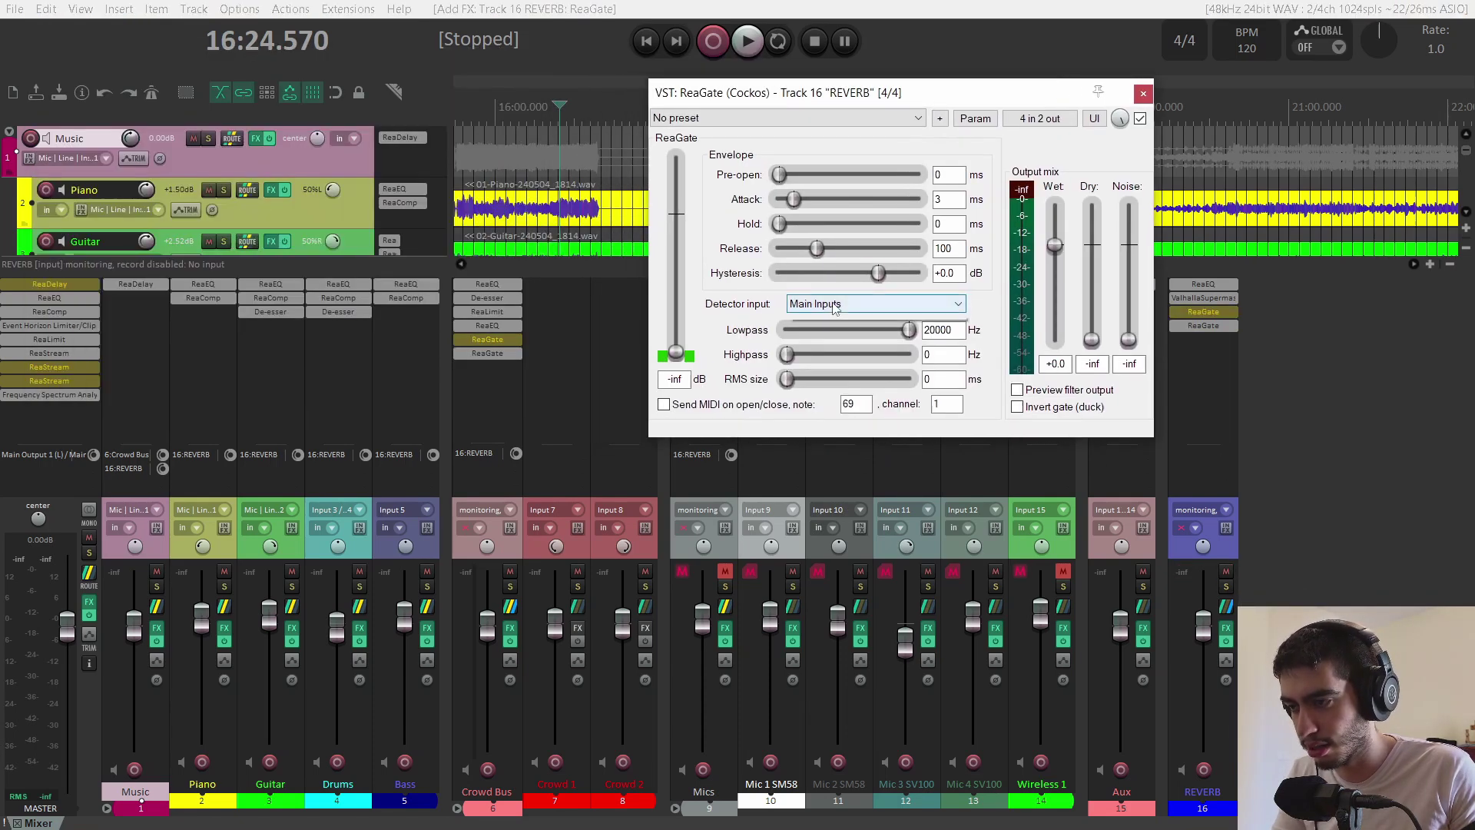
pyautogui.click(837, 304)
pyautogui.click(851, 332)
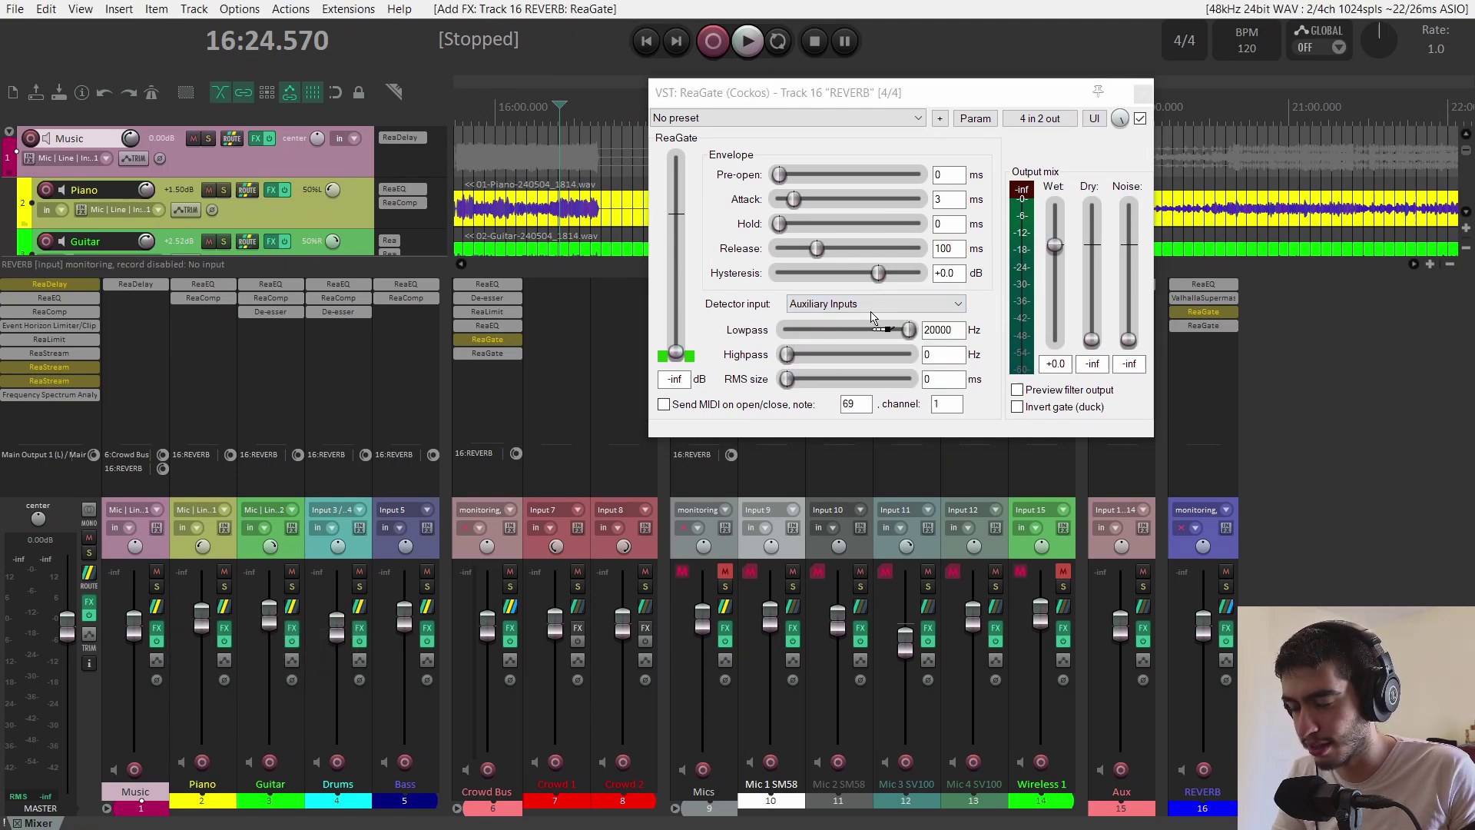
# Step: Add a send from the Music folder to the REVERB track and set the REVERB track to 4 track channels
pyautogui.moveTo(156, 607); pyautogui.dragTo(1205, 607)
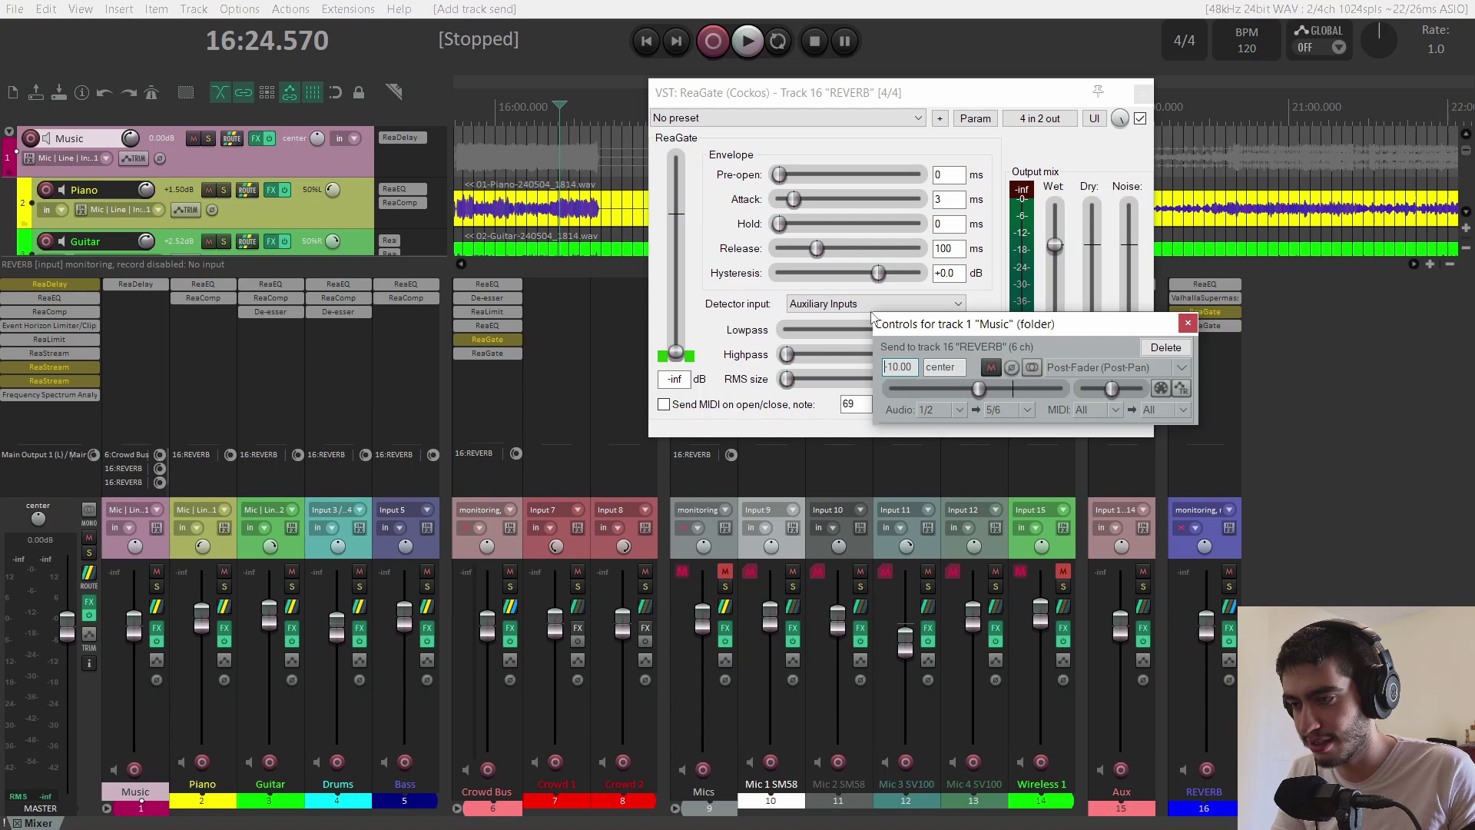
pyautogui.click(1227, 608)
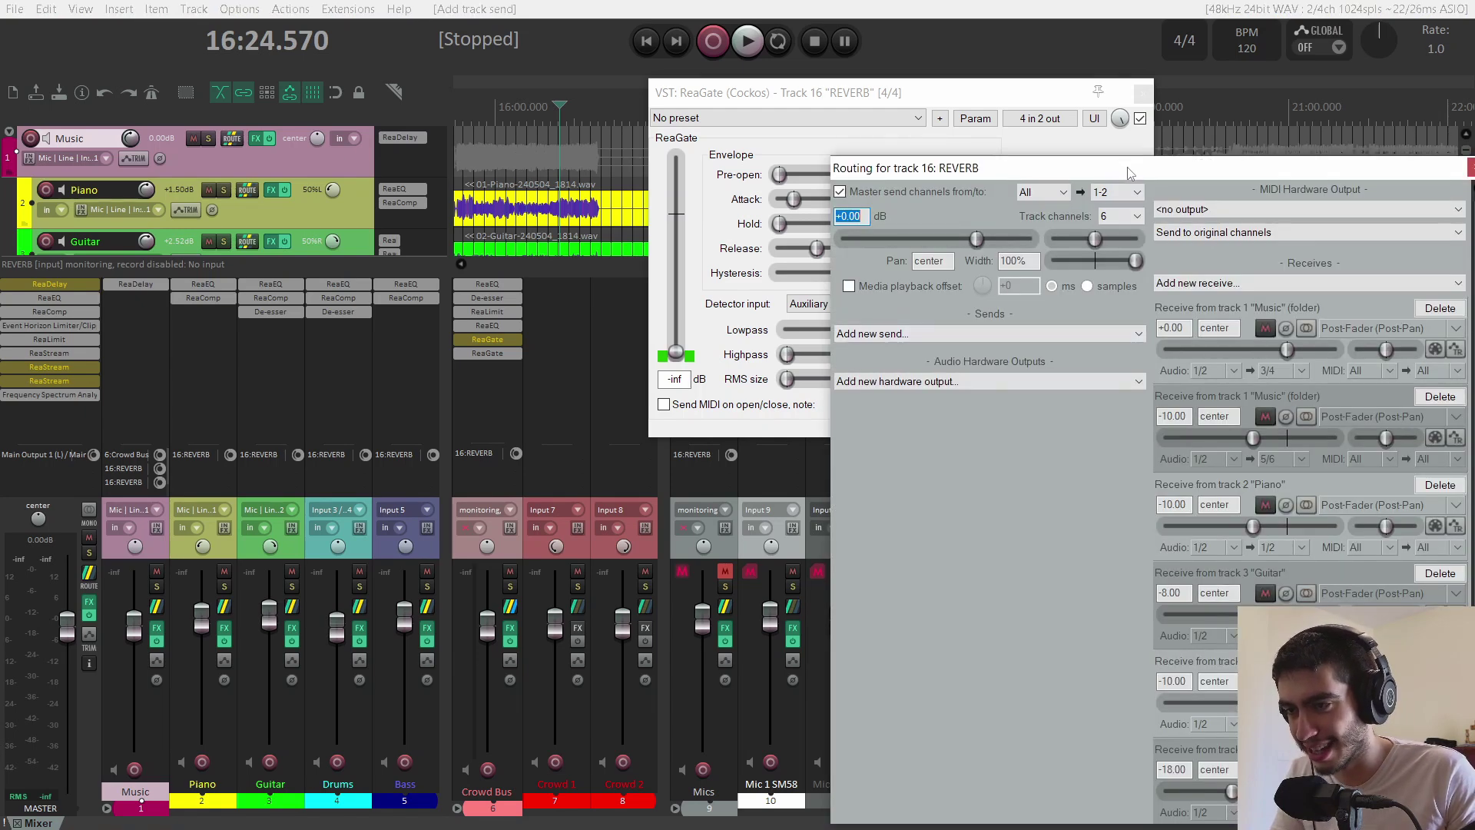
pyautogui.moveTo(1129, 173); pyautogui.dragTo(362, 90)
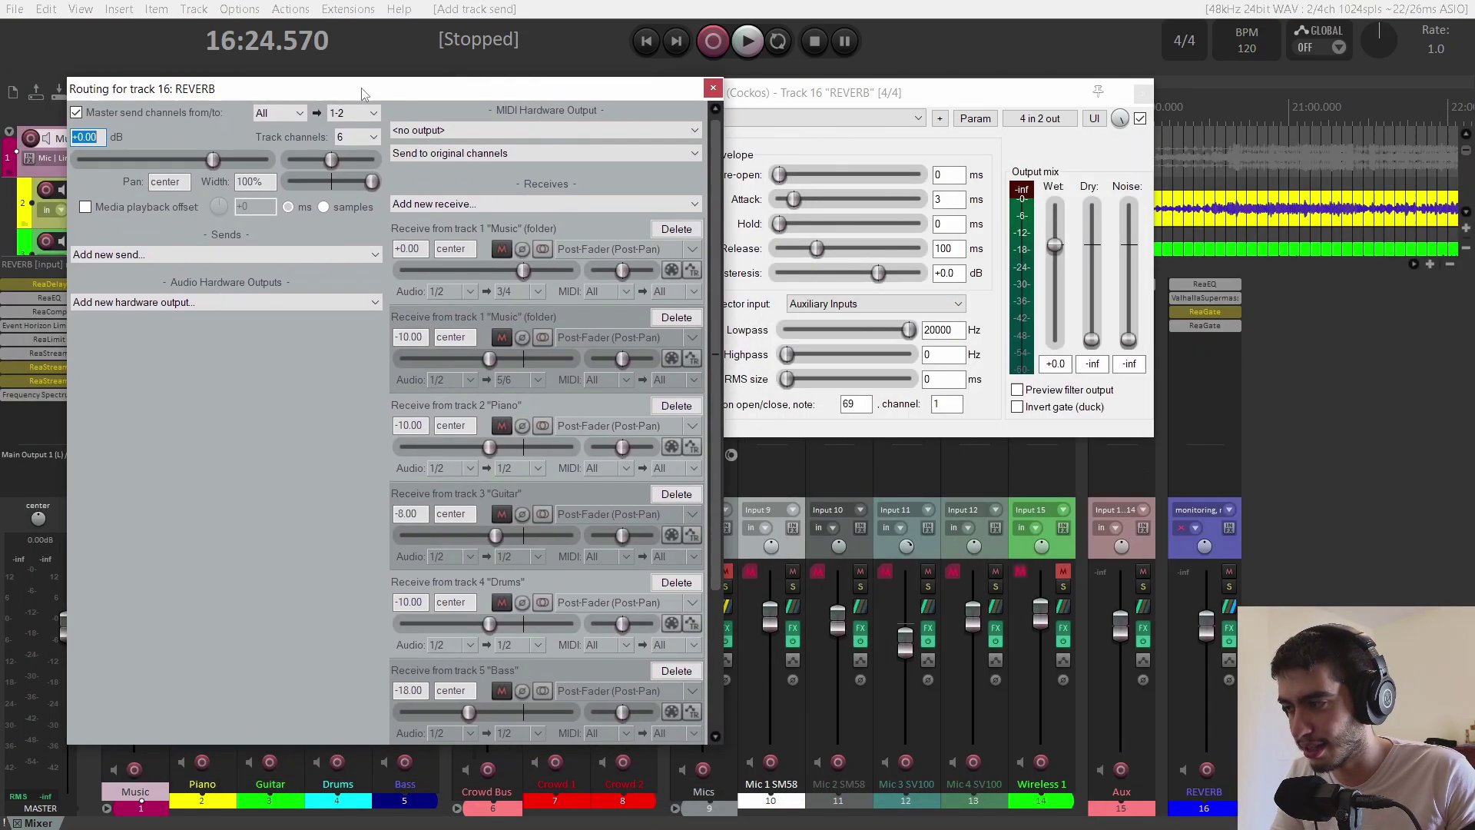
pyautogui.click(344, 137)
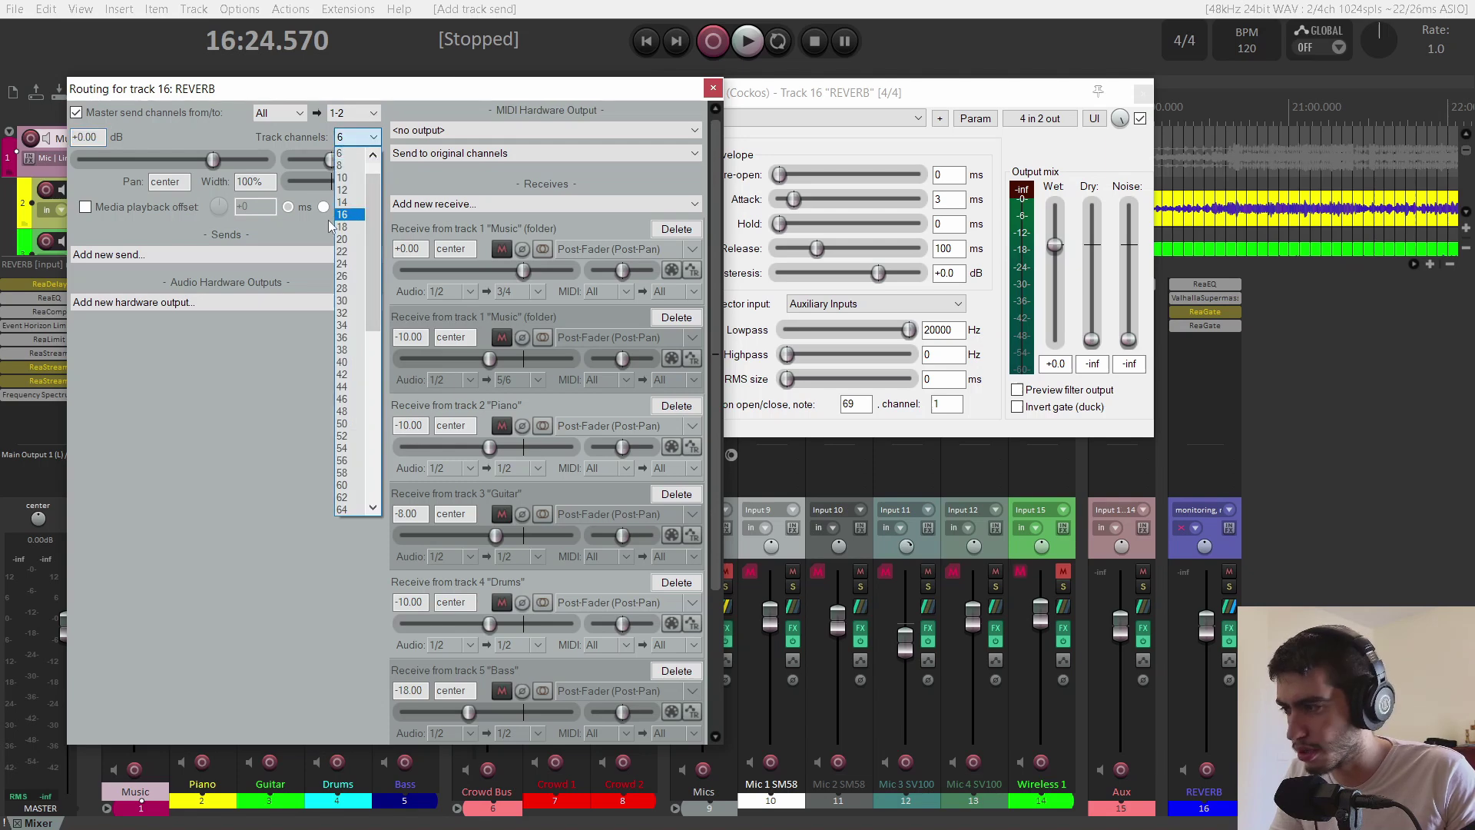
pyautogui.scroll(1, 358, 181)
pyautogui.click(352, 166)
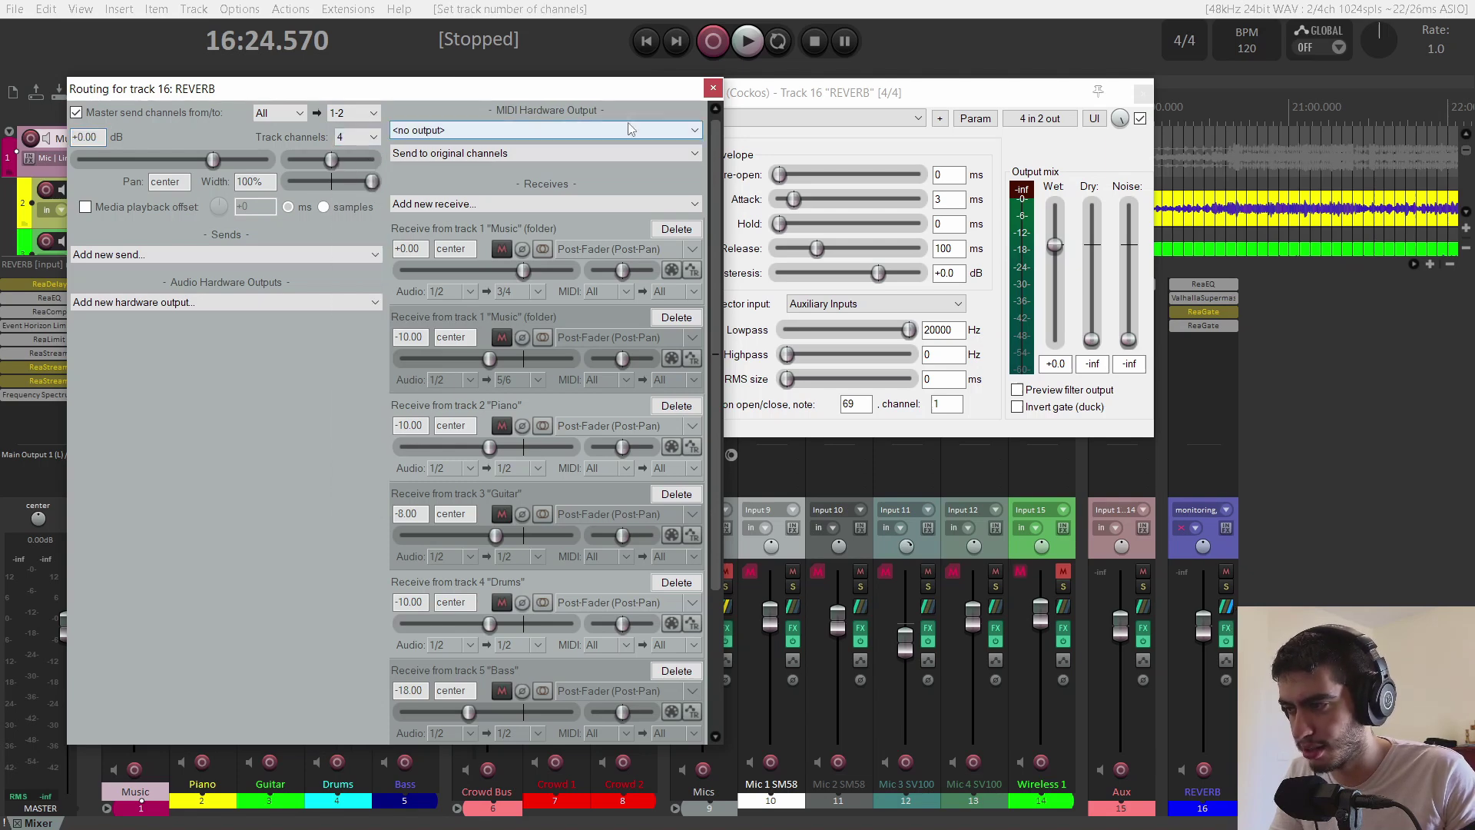
pyautogui.click(713, 91)
# Step: Map Track Channel 3 to Auxiliary Input L in the pin connector of the REVERB track's new ReaGate
pyautogui.moveTo(1033, 95); pyautogui.dragTo(1102, 104)
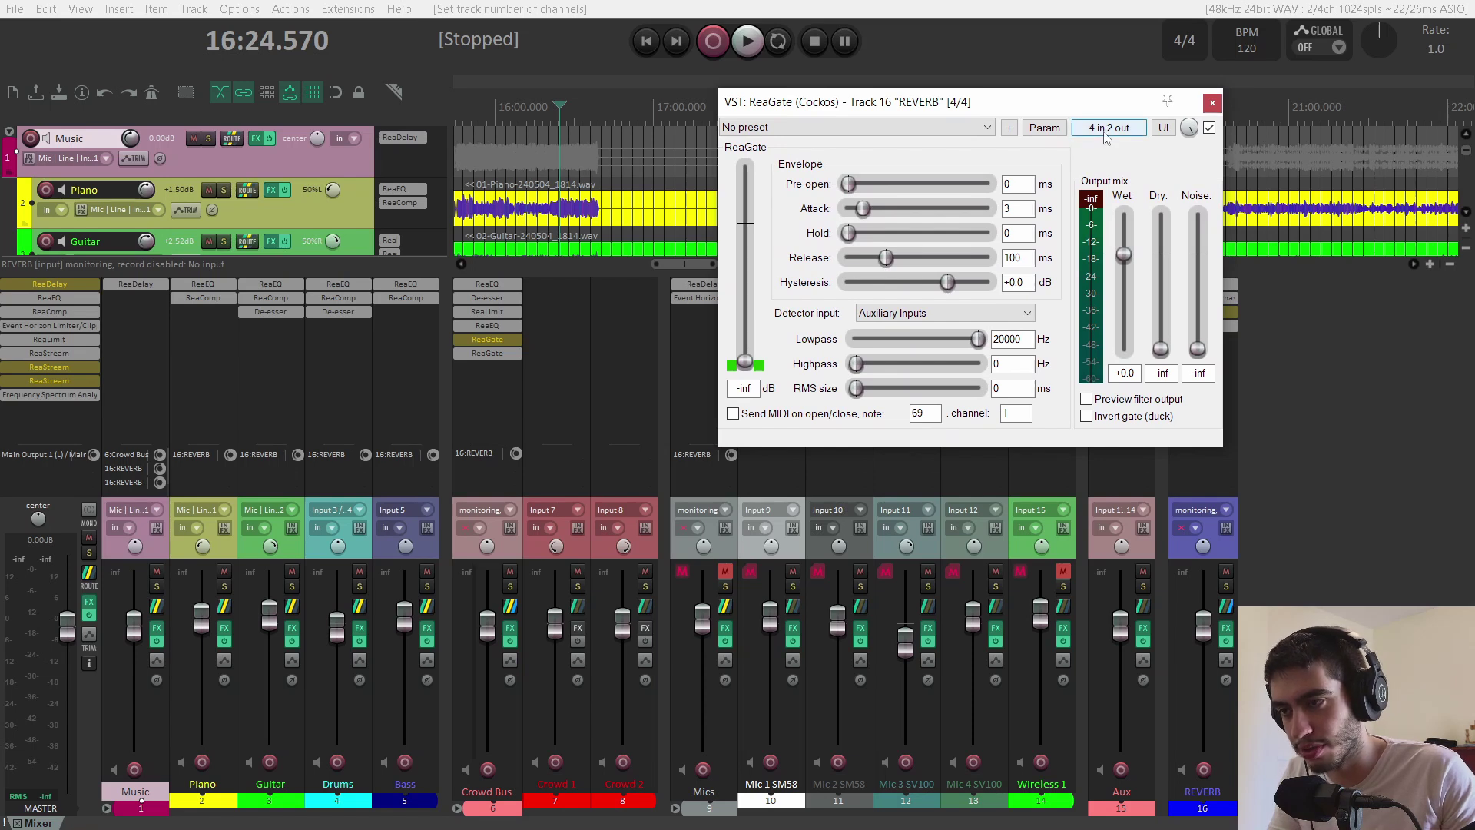
pyautogui.click(1107, 132)
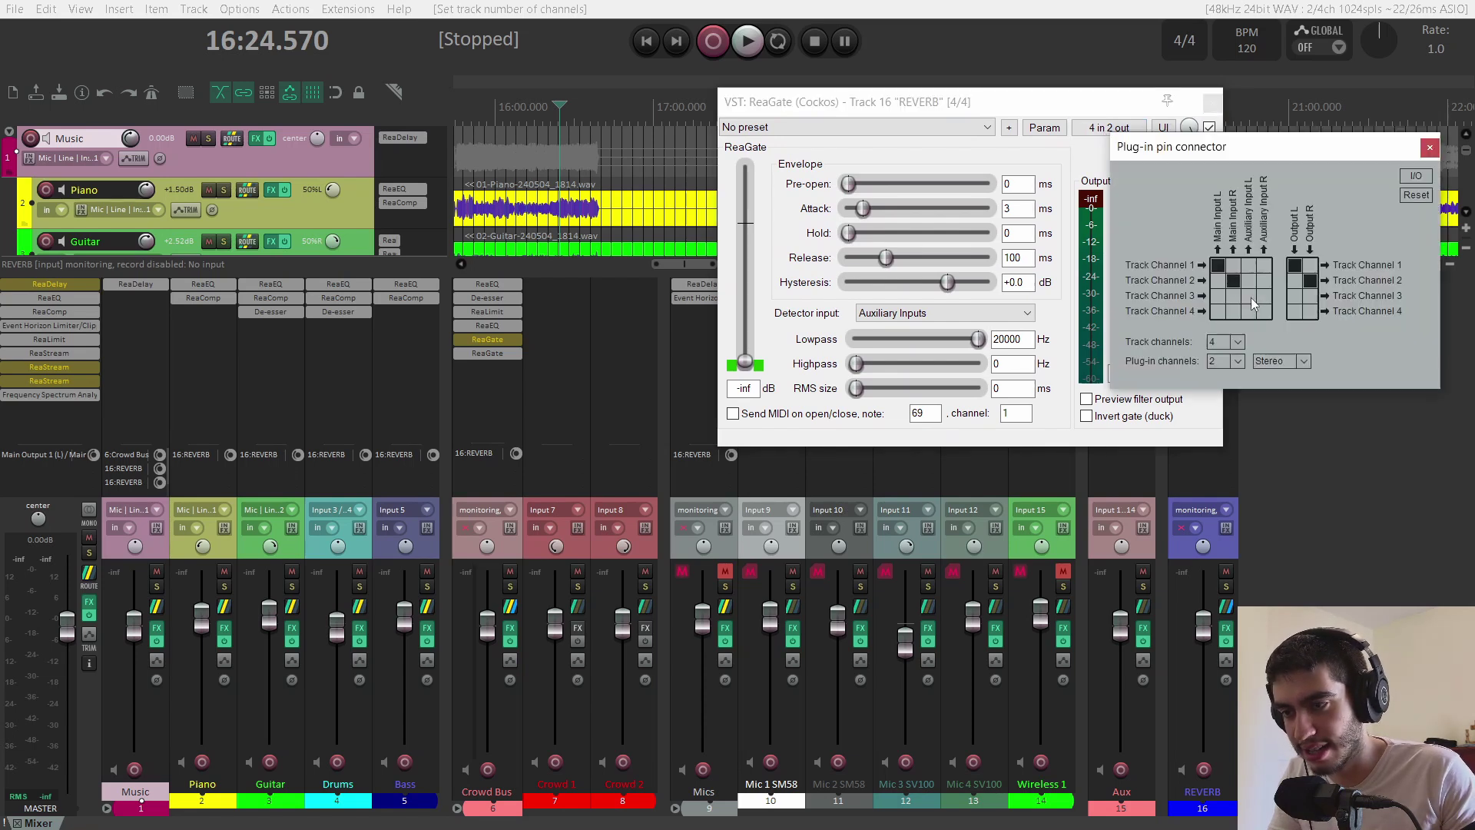
pyautogui.click(1248, 296)
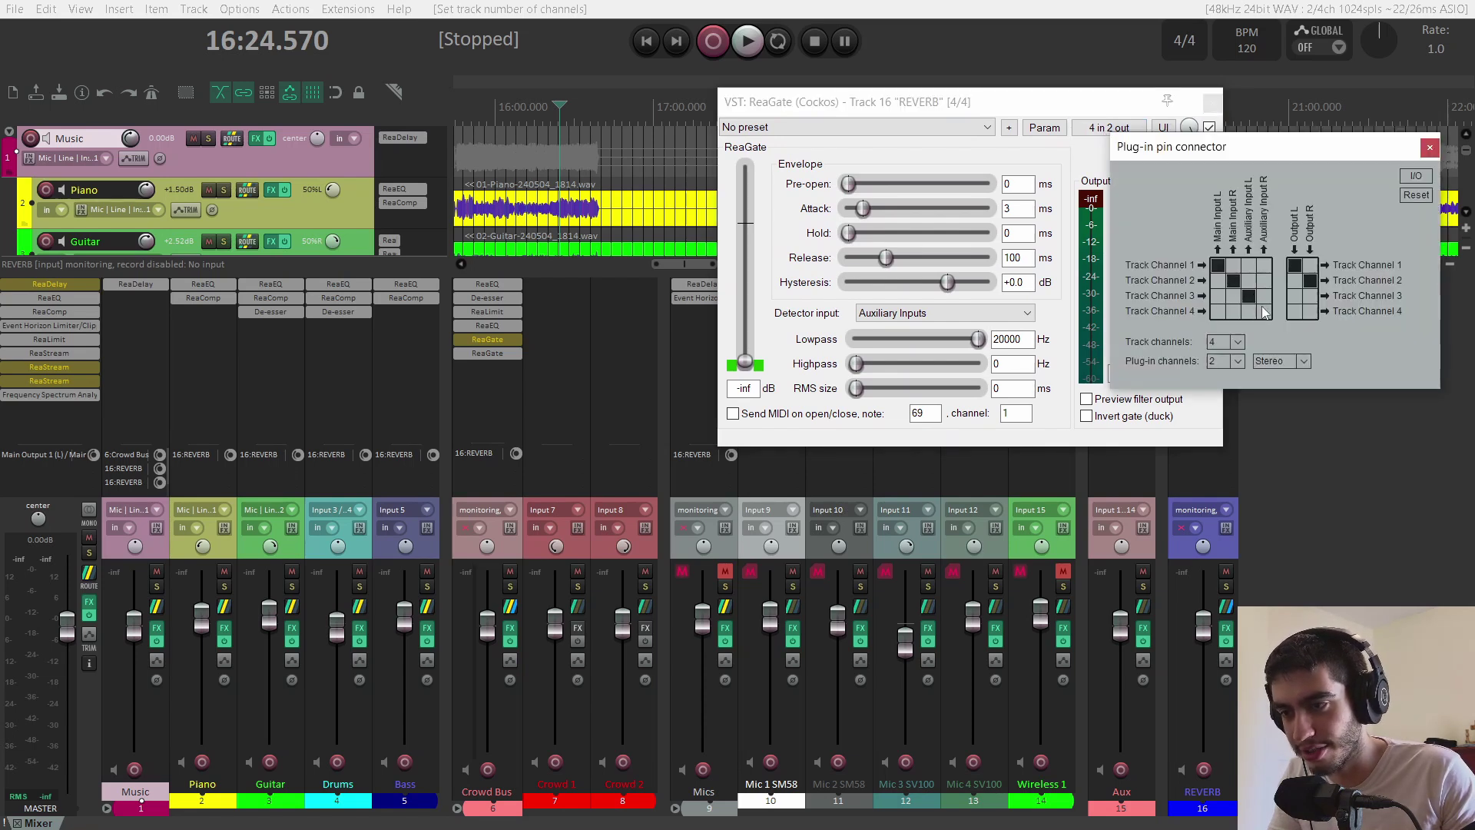
# Step: Set the REVERB ReaGate's attack to 10 ms and its hold to 1000 ms
pyautogui.moveTo(862, 208); pyautogui.dragTo(858, 174)
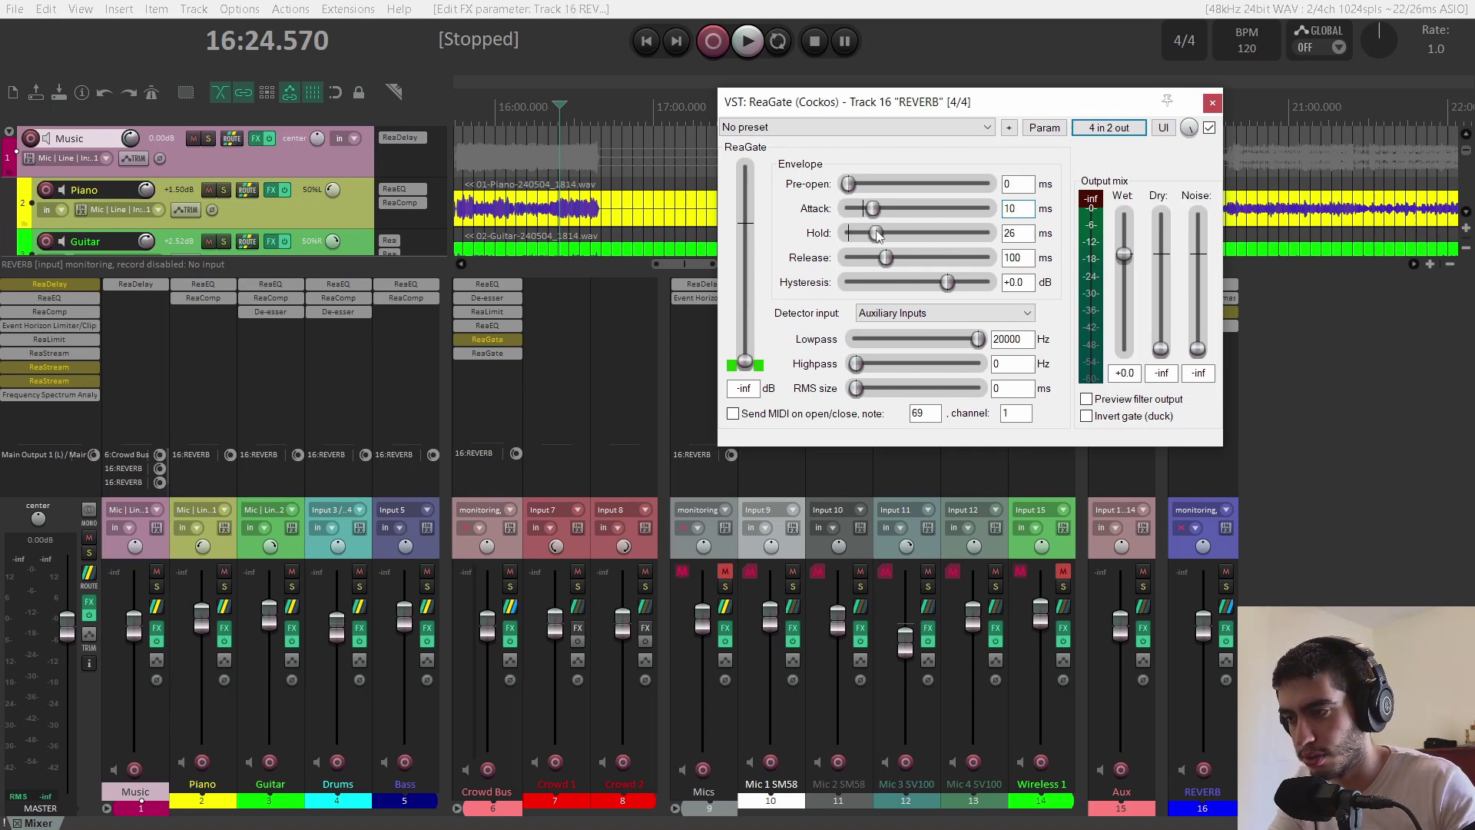
pyautogui.moveTo(877, 234); pyautogui.dragTo(1045, 241)
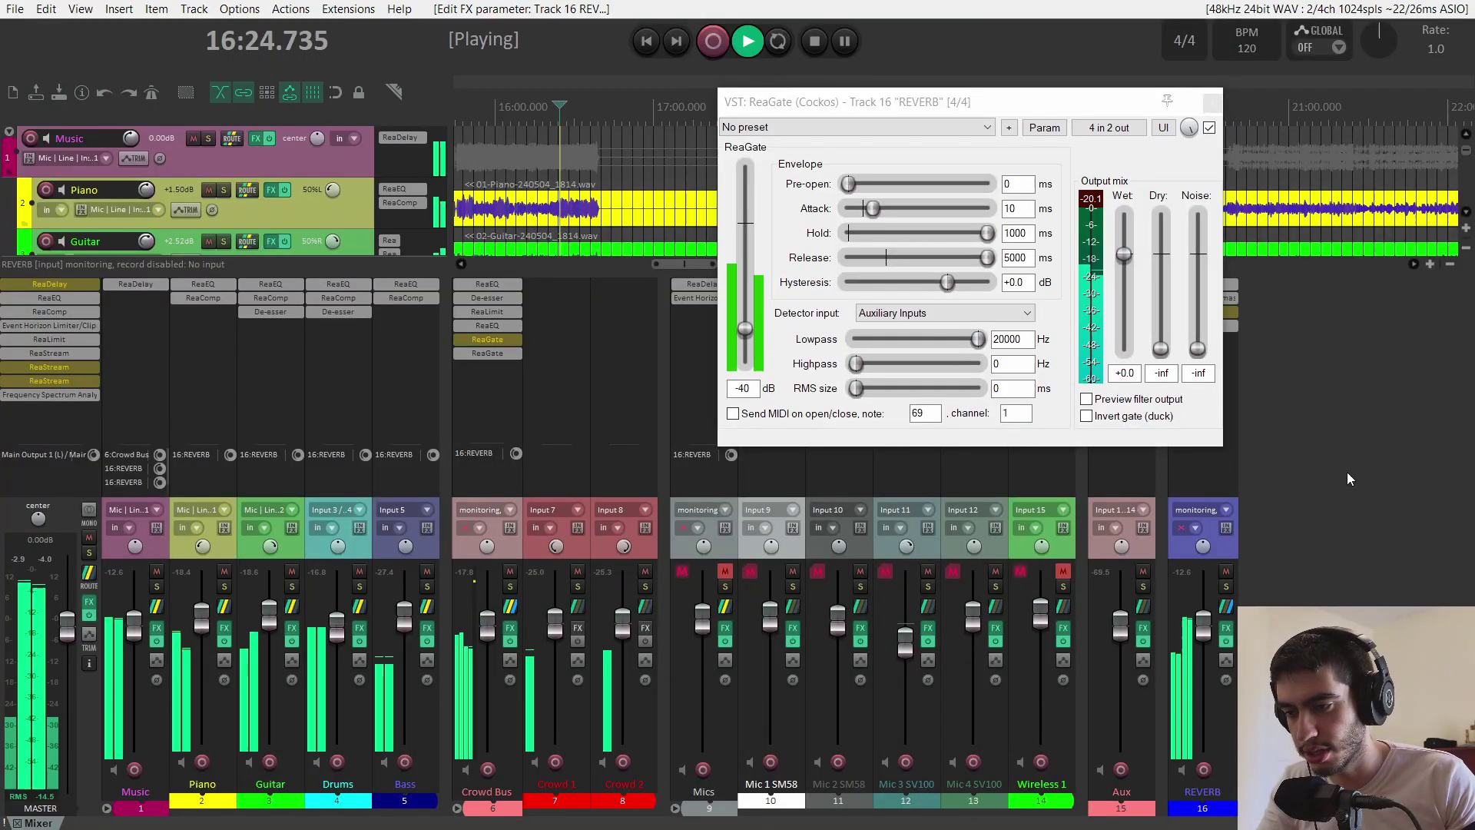
# Step: Mute the Music folder during playback to test the REVERB track's gate
pyautogui.click(156, 572)
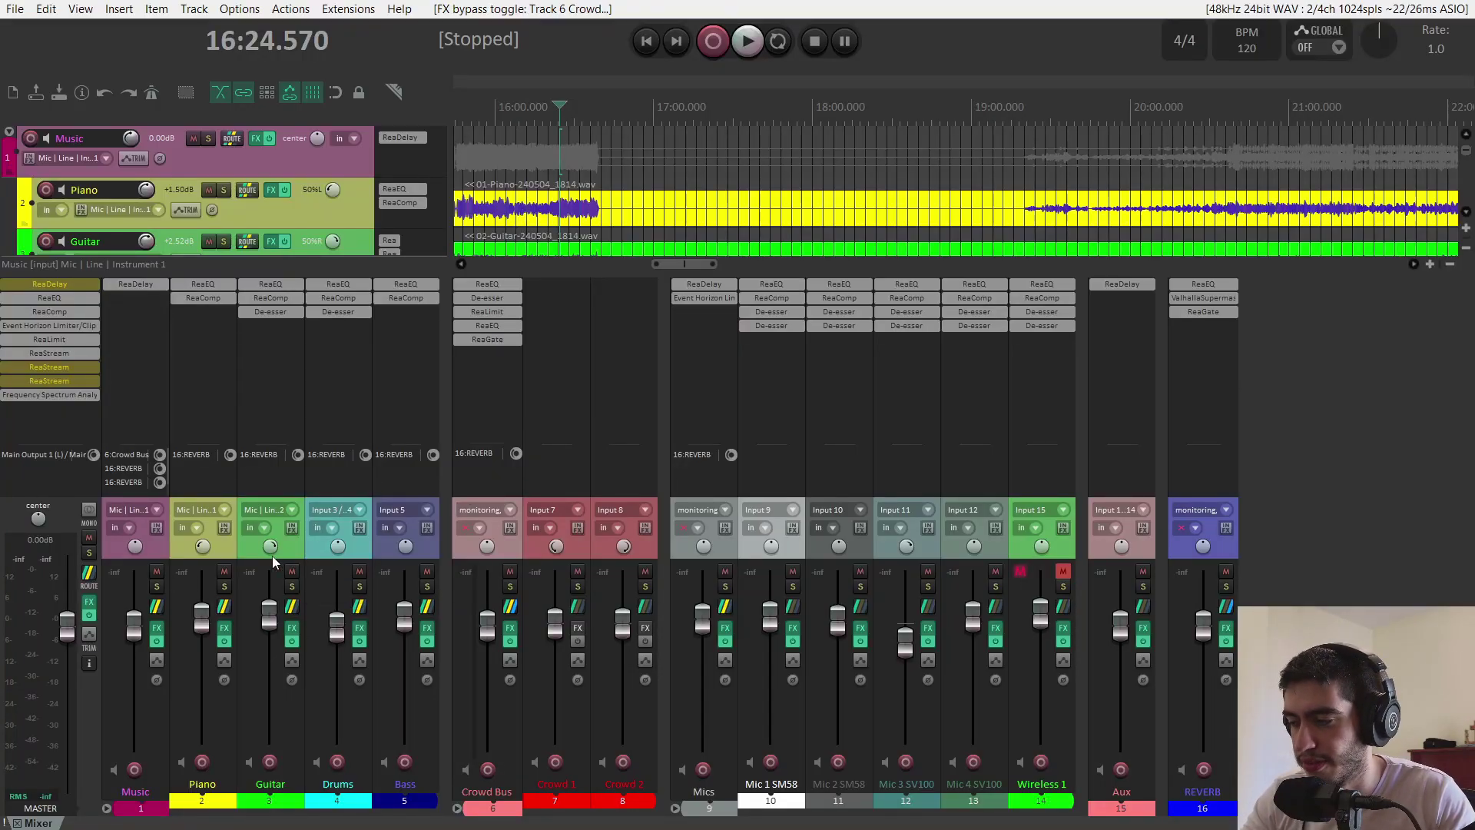
# Step: Open the ReaDelay on the Music folder to examine its delay settings
pyautogui.click(136, 283)
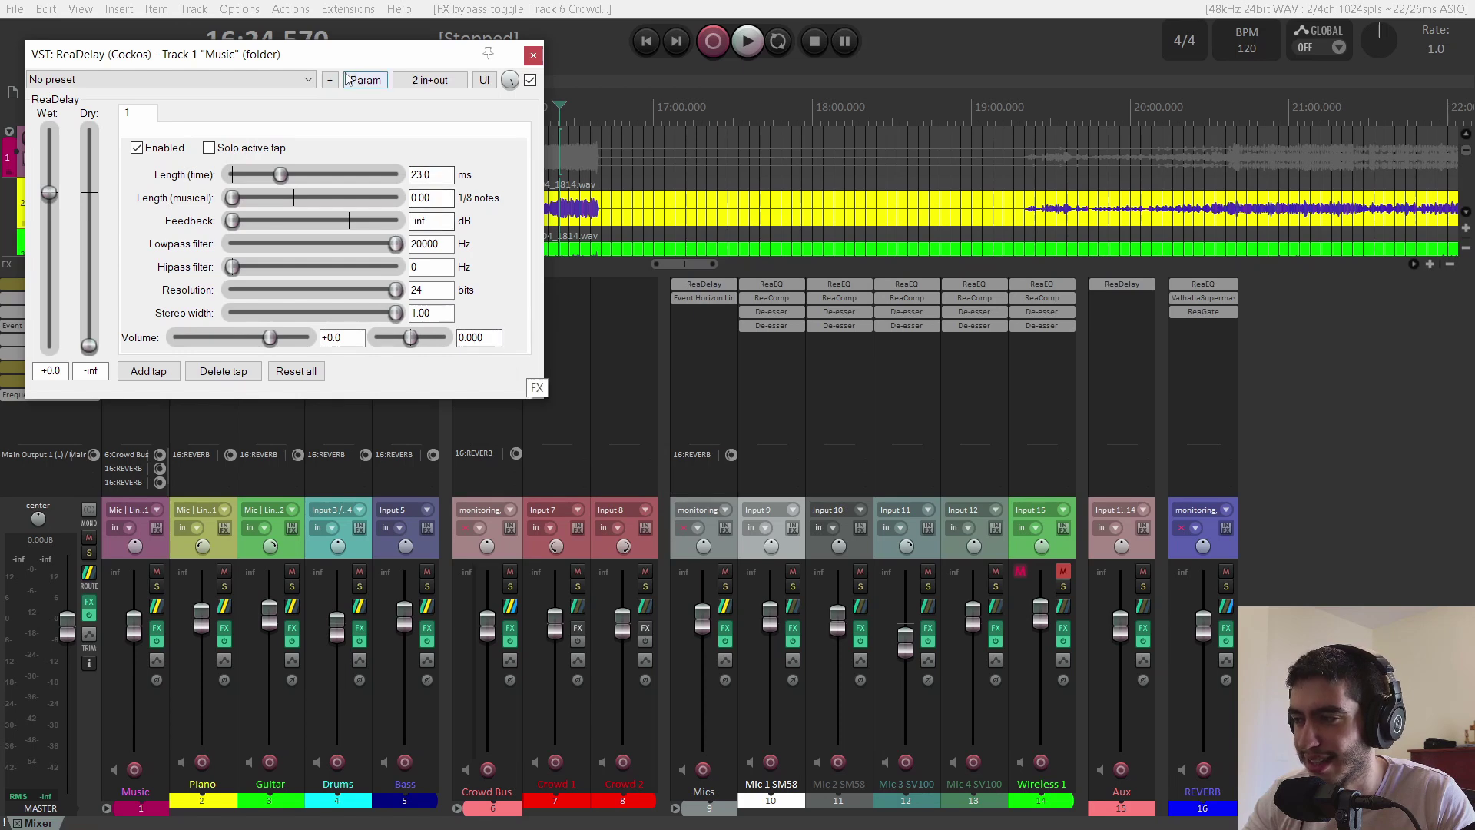
# Step: Close the Music folder's ReaDelay and open the two ReaEQs and the ReaLimit on the Crowd Bus
pyautogui.moveTo(343, 62); pyautogui.dragTo(592, 77)
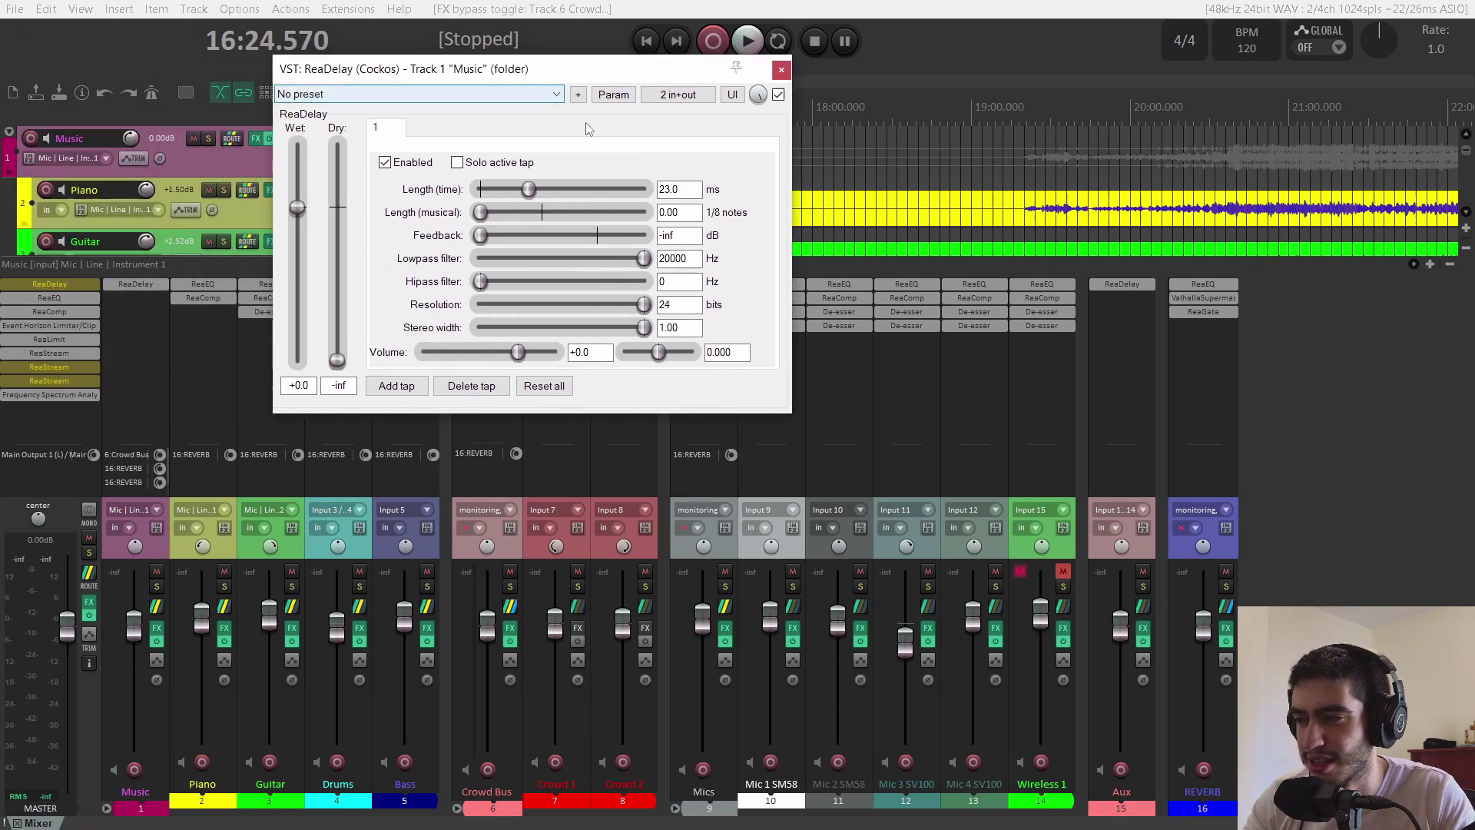
pyautogui.click(782, 71)
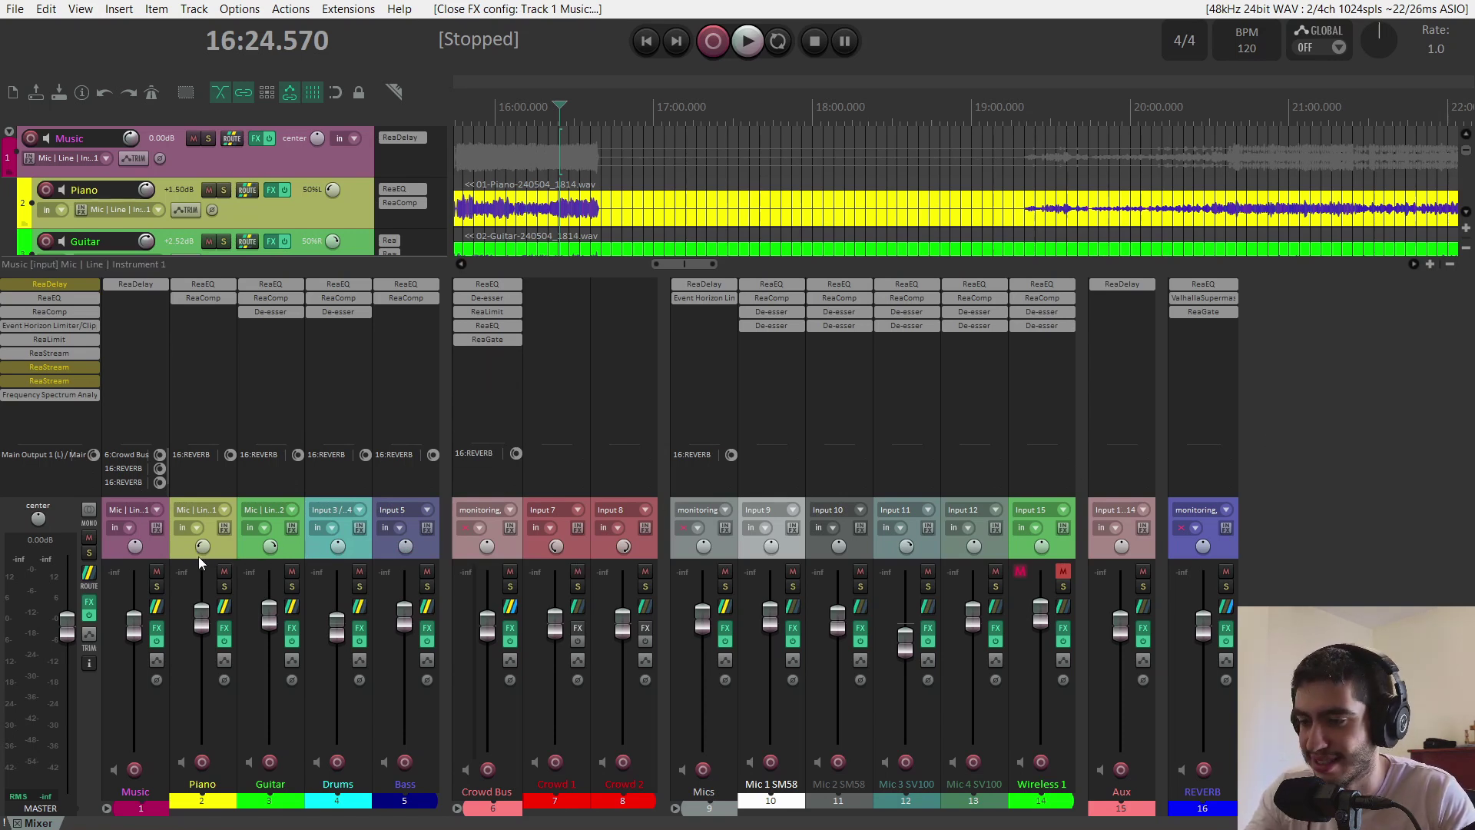
pyautogui.click(491, 286)
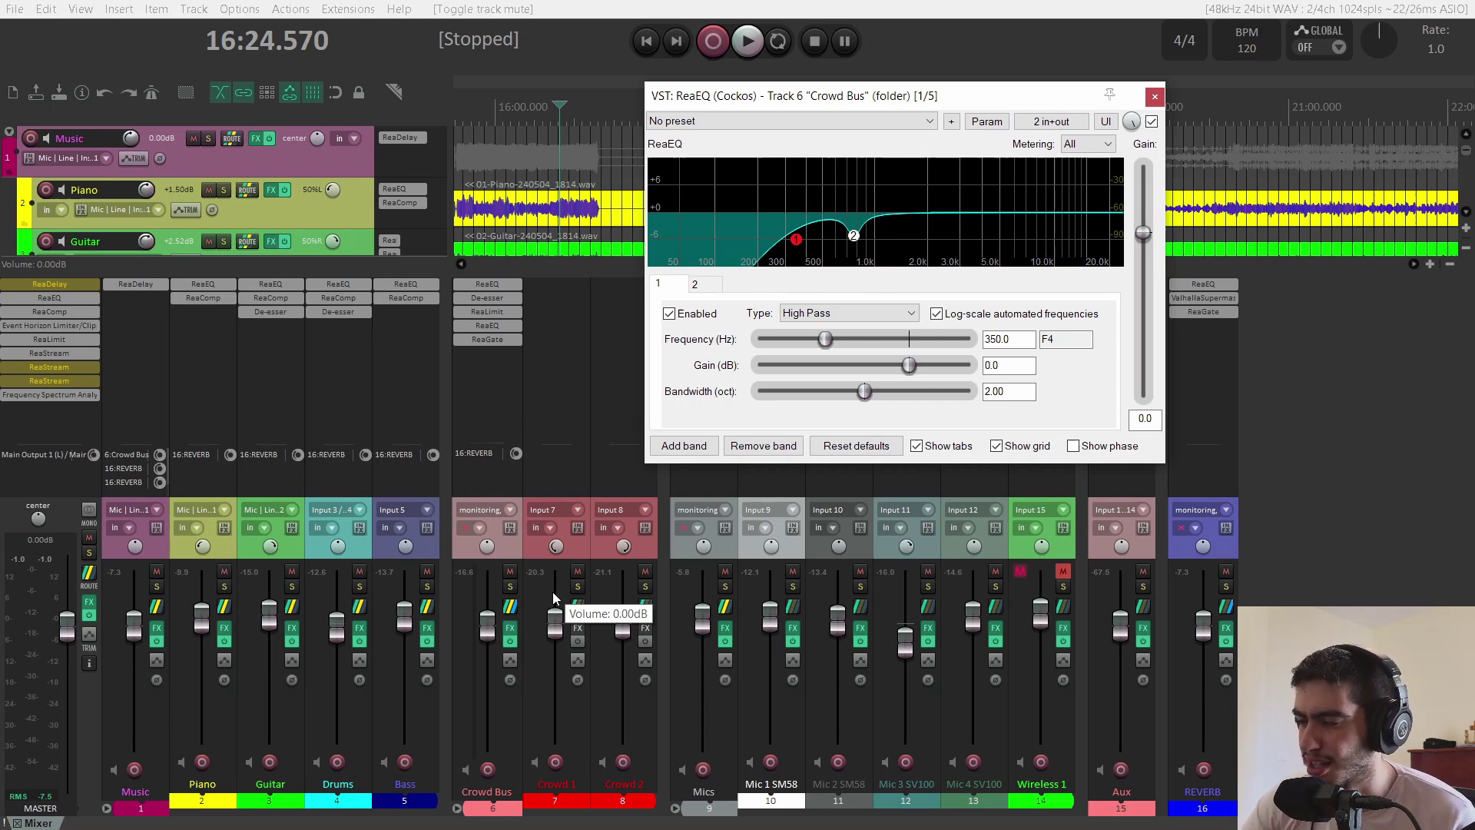
pyautogui.click(489, 315)
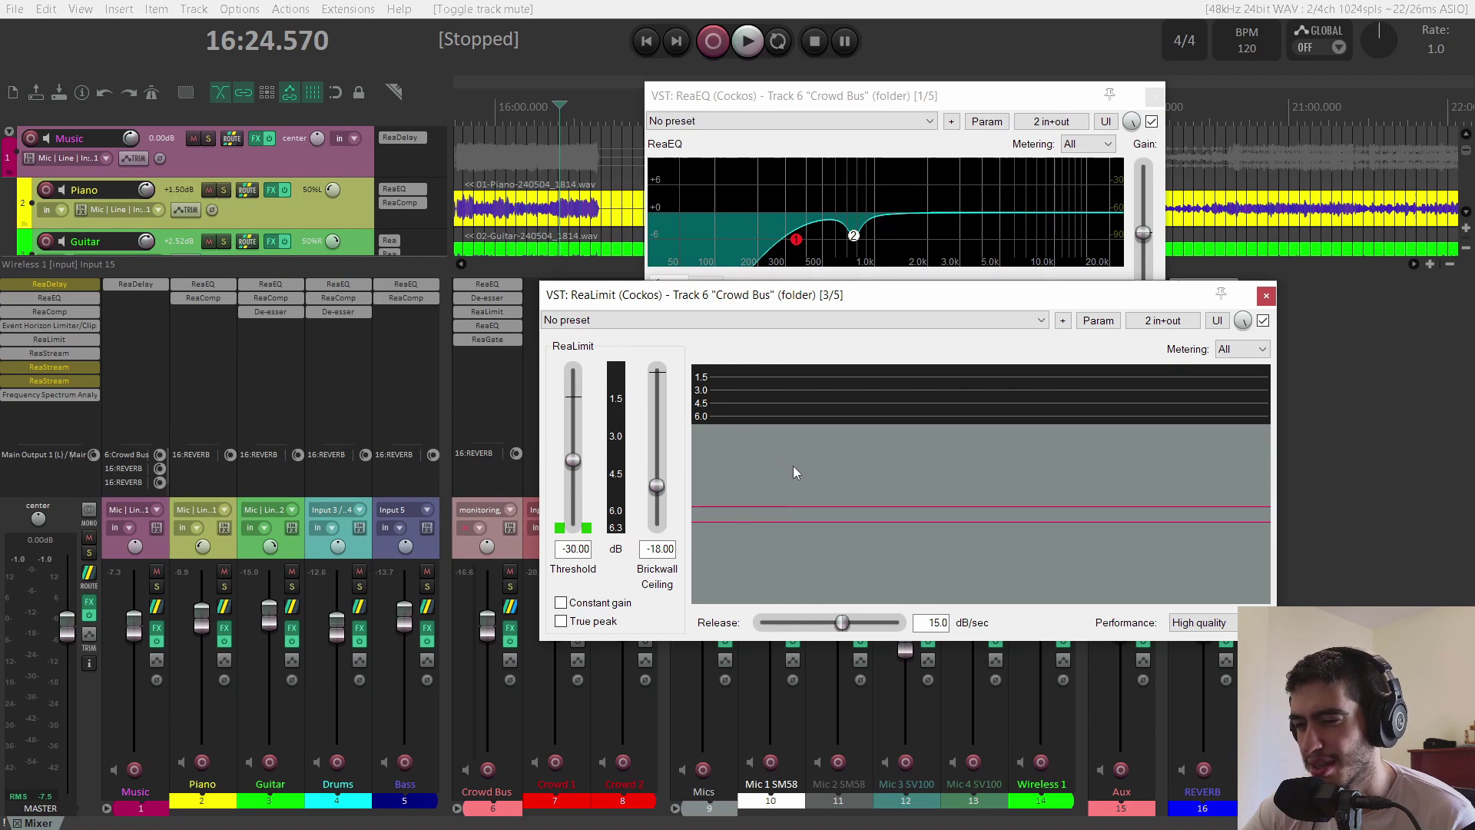
pyautogui.click(500, 321)
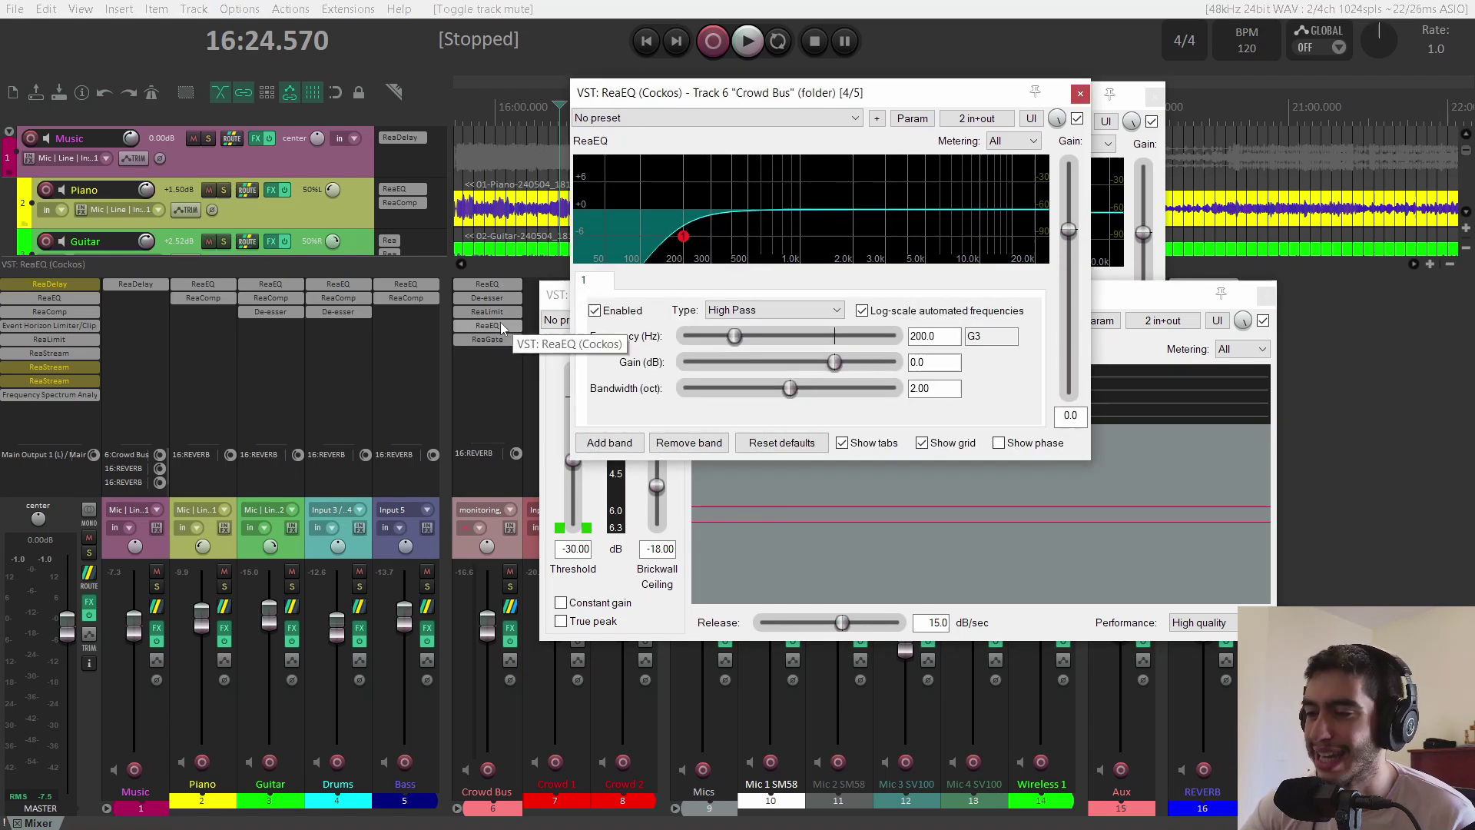
# Step: Arrange the Crowd Bus effect windows so both high-pass filters and the ReaLimit settings can be examined together
pyautogui.moveTo(845, 93); pyautogui.dragTo(1184, 159)
pyautogui.moveTo(799, 92); pyautogui.dragTo(309, 71)
pyautogui.click(795, 508)
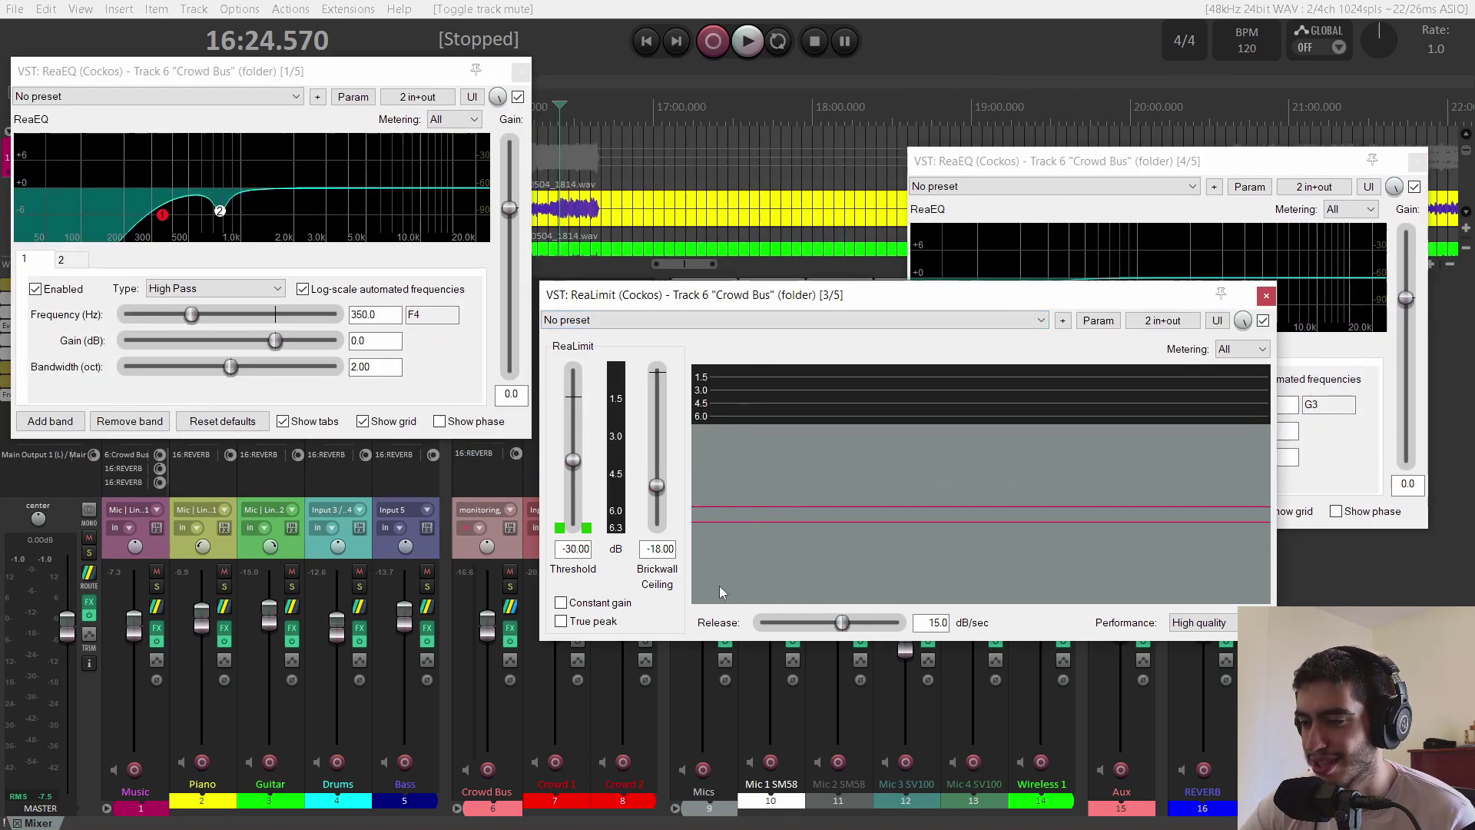
pyautogui.click(944, 229)
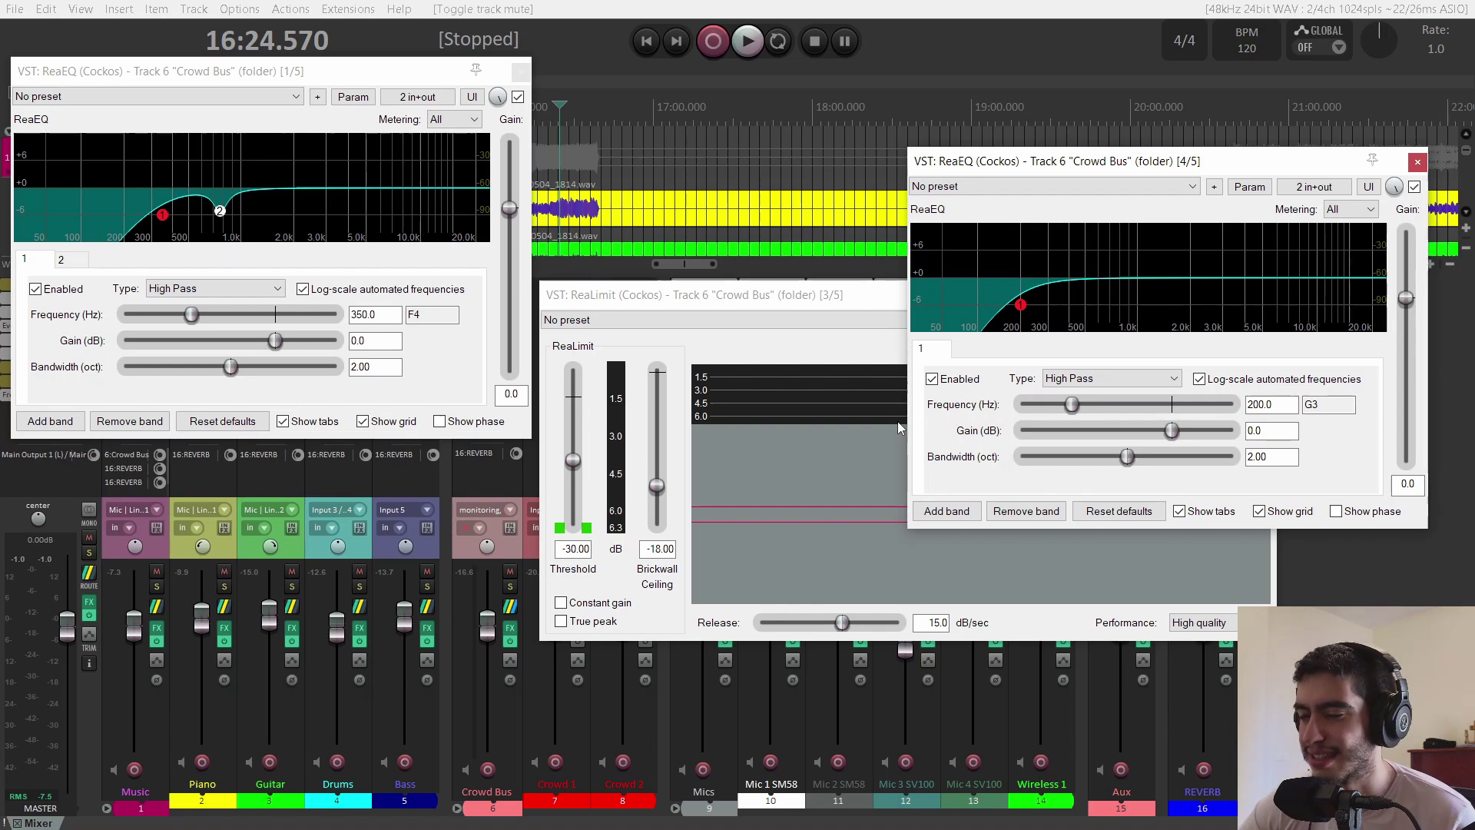
# Step: Solo the Crowd Bus during playback and bypass both of its ReaEQs to compare the sound, restoring both filters
pyautogui.press('space')
pyautogui.click(510, 586)
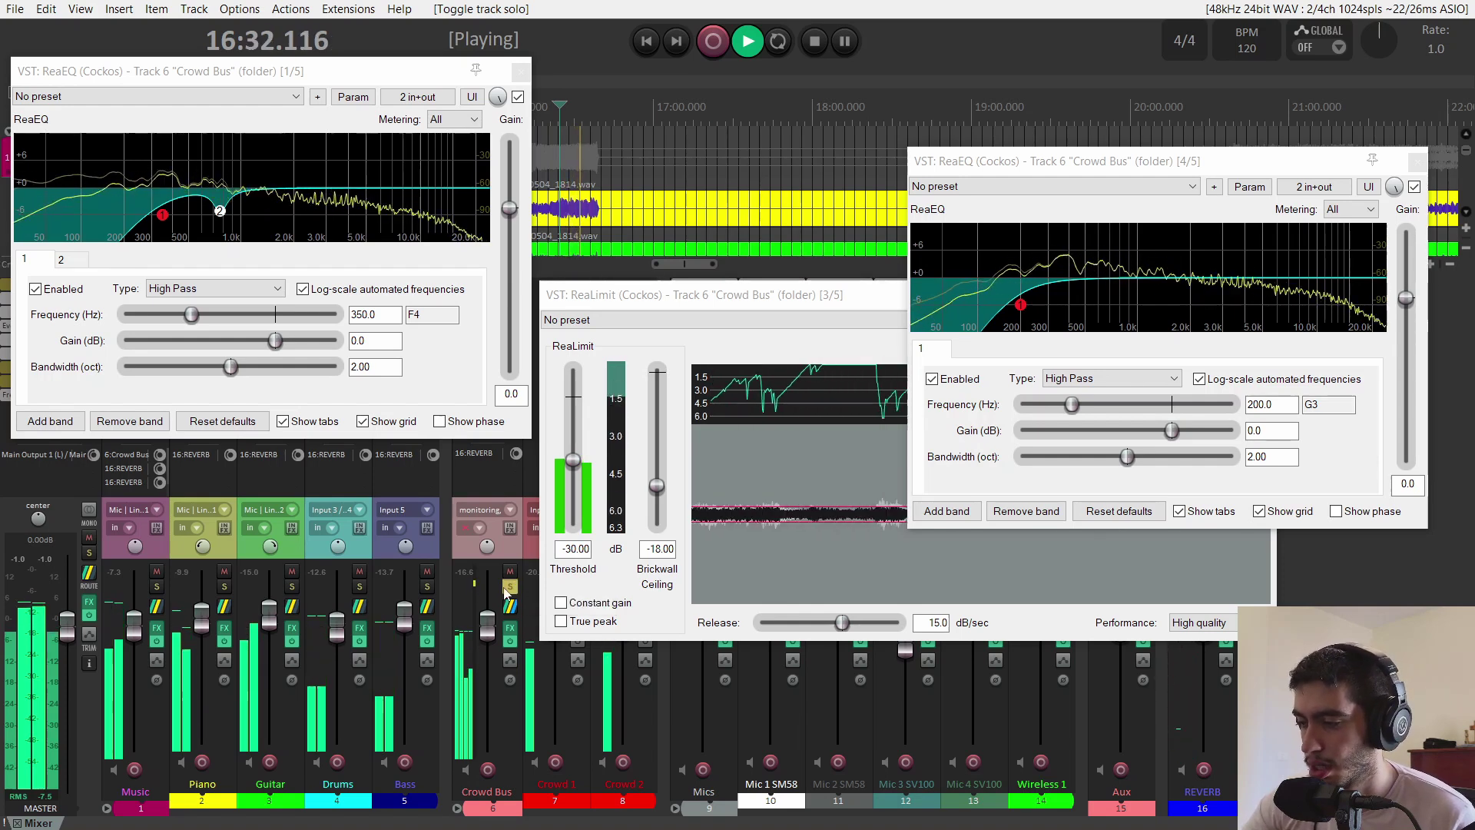
pyautogui.click(1415, 187)
pyautogui.click(519, 99)
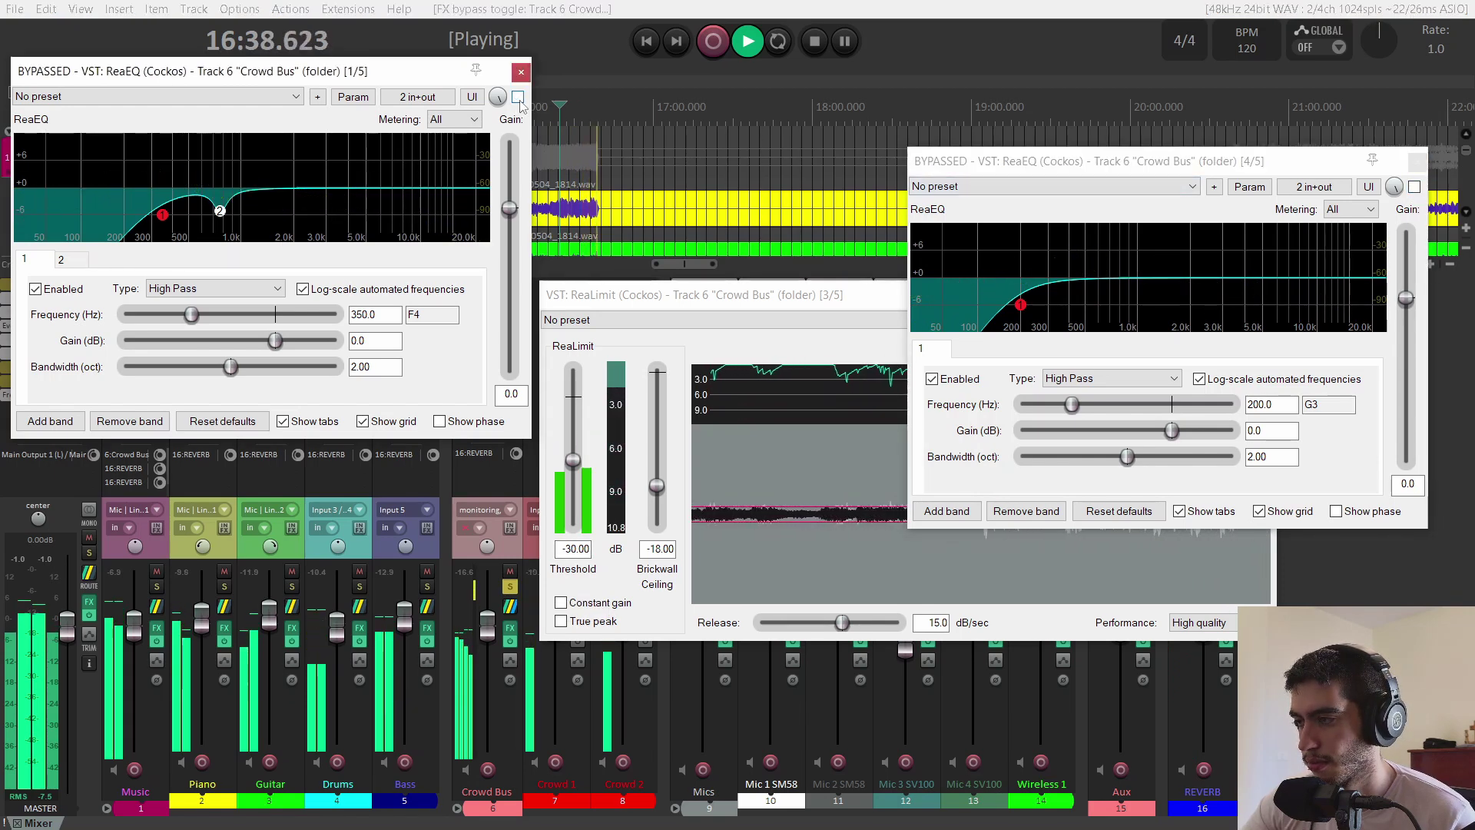
pyautogui.press('space')
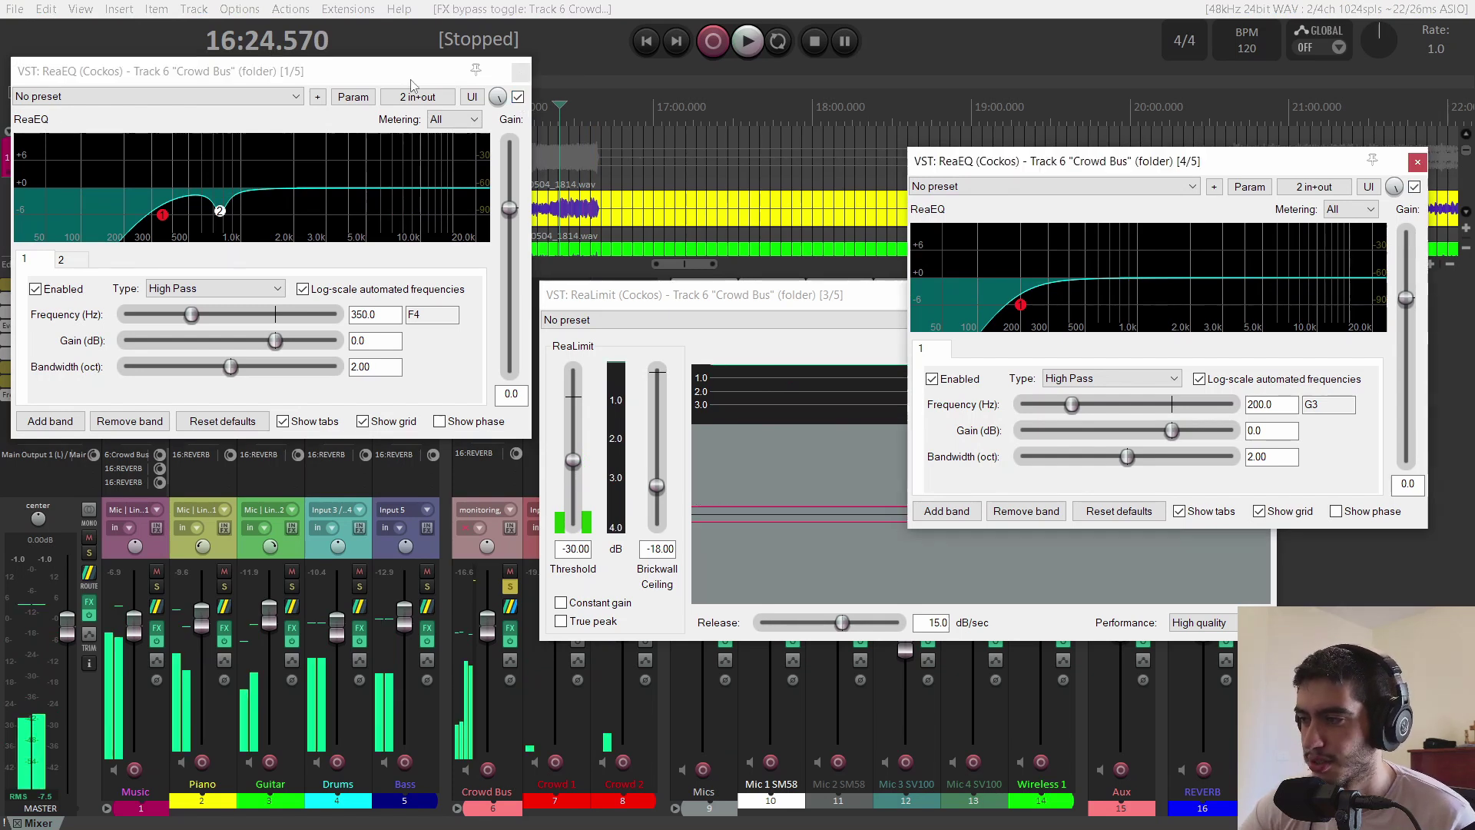
pyautogui.hotkey('ctrl', 'z')
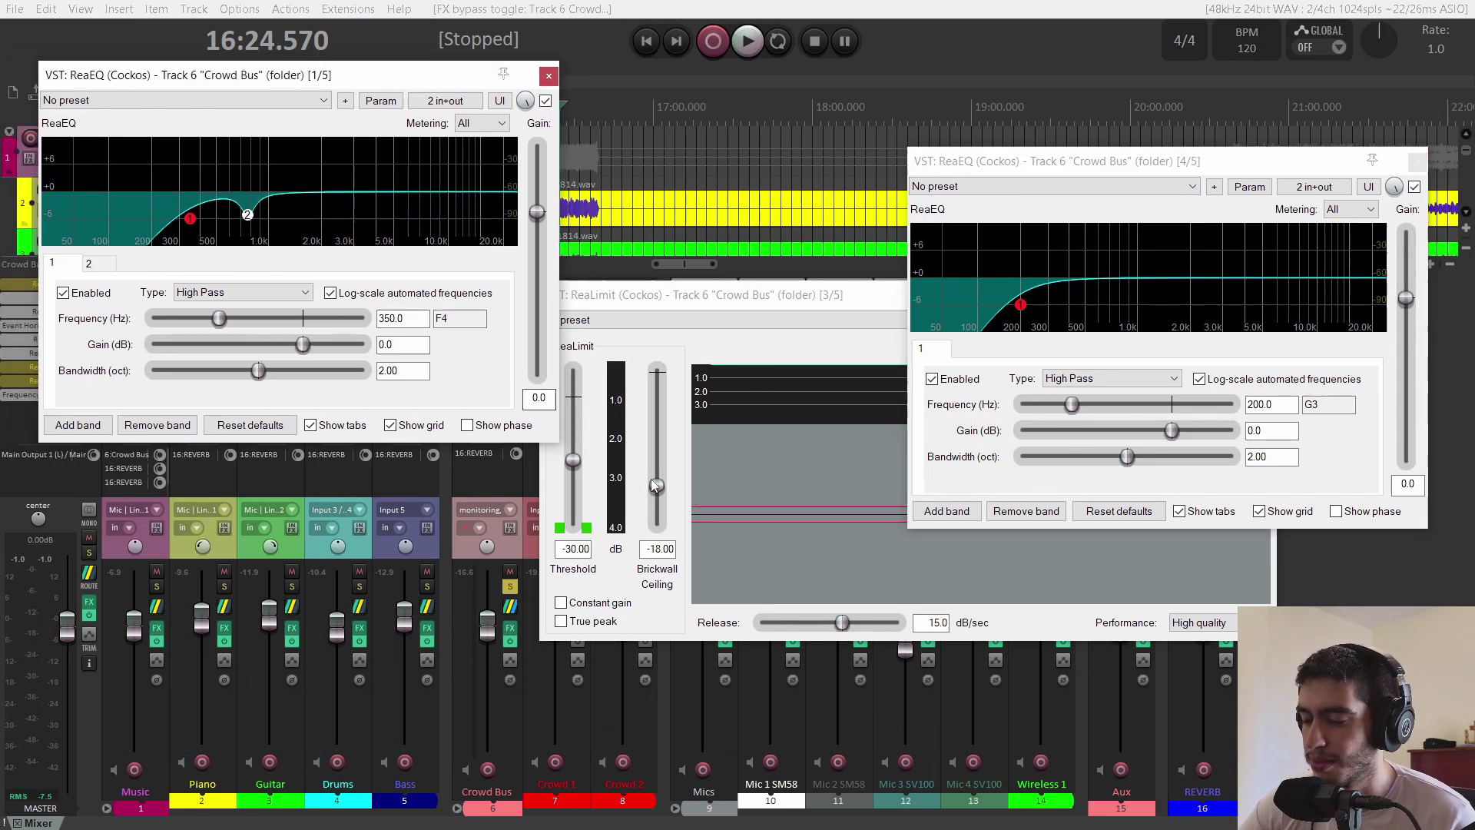
# Step: Close the Crowd Bus effect windows, unsolo the bus, and compare the playing mix with the Crowd Bus muted and unmuted
pyautogui.click(1420, 164)
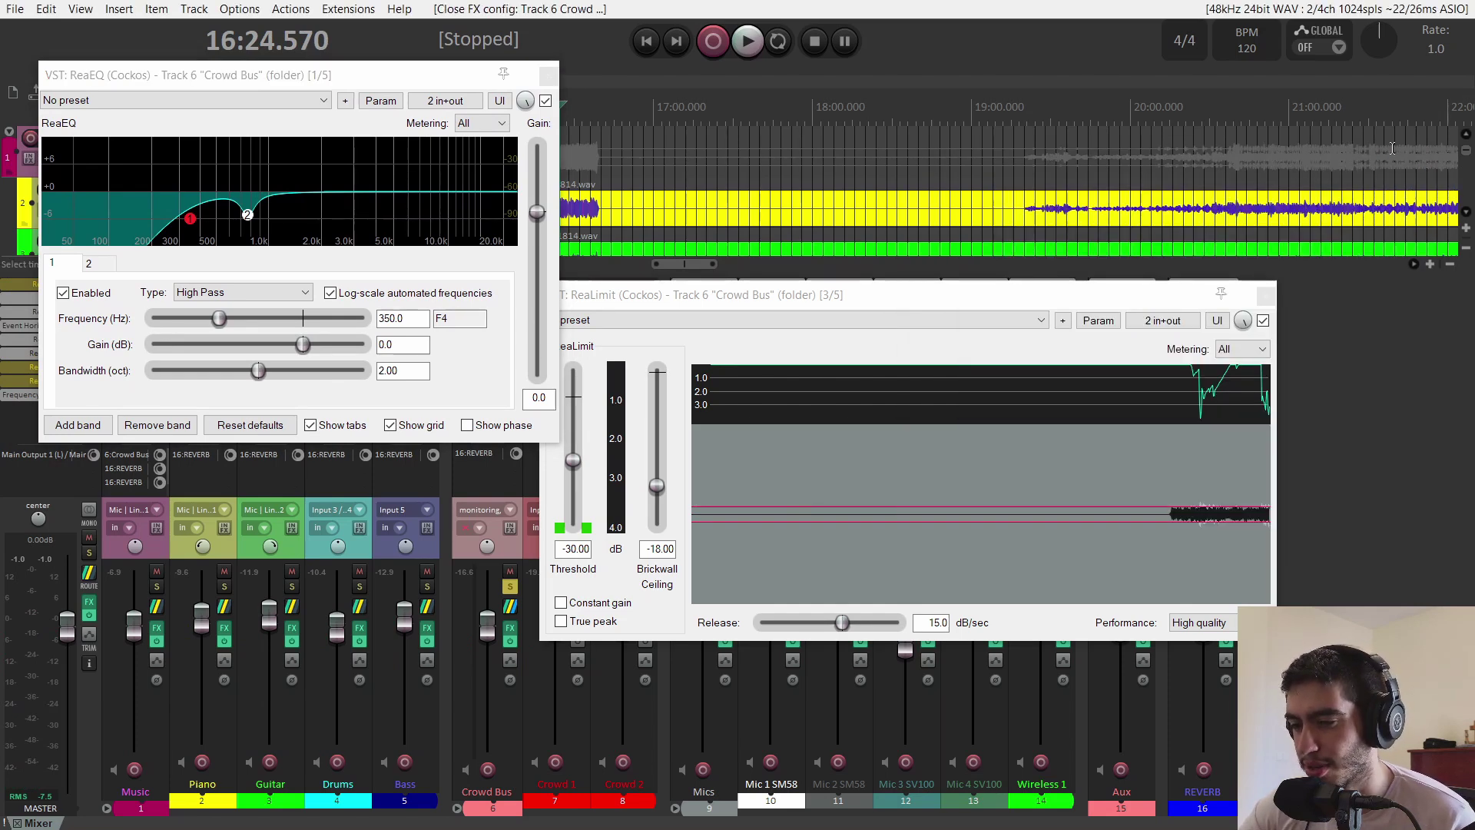
pyautogui.click(509, 586)
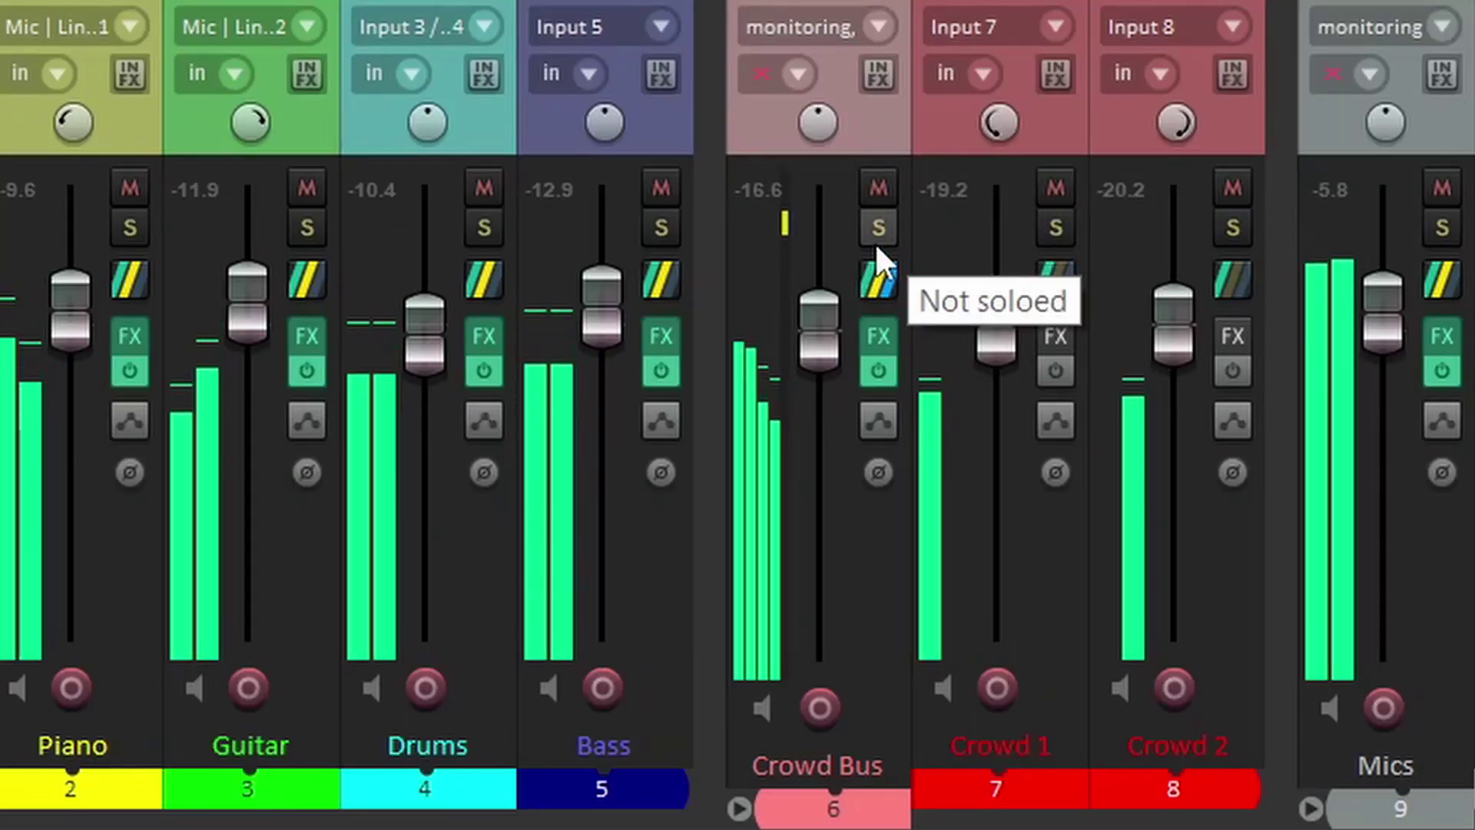
pyautogui.click(875, 191)
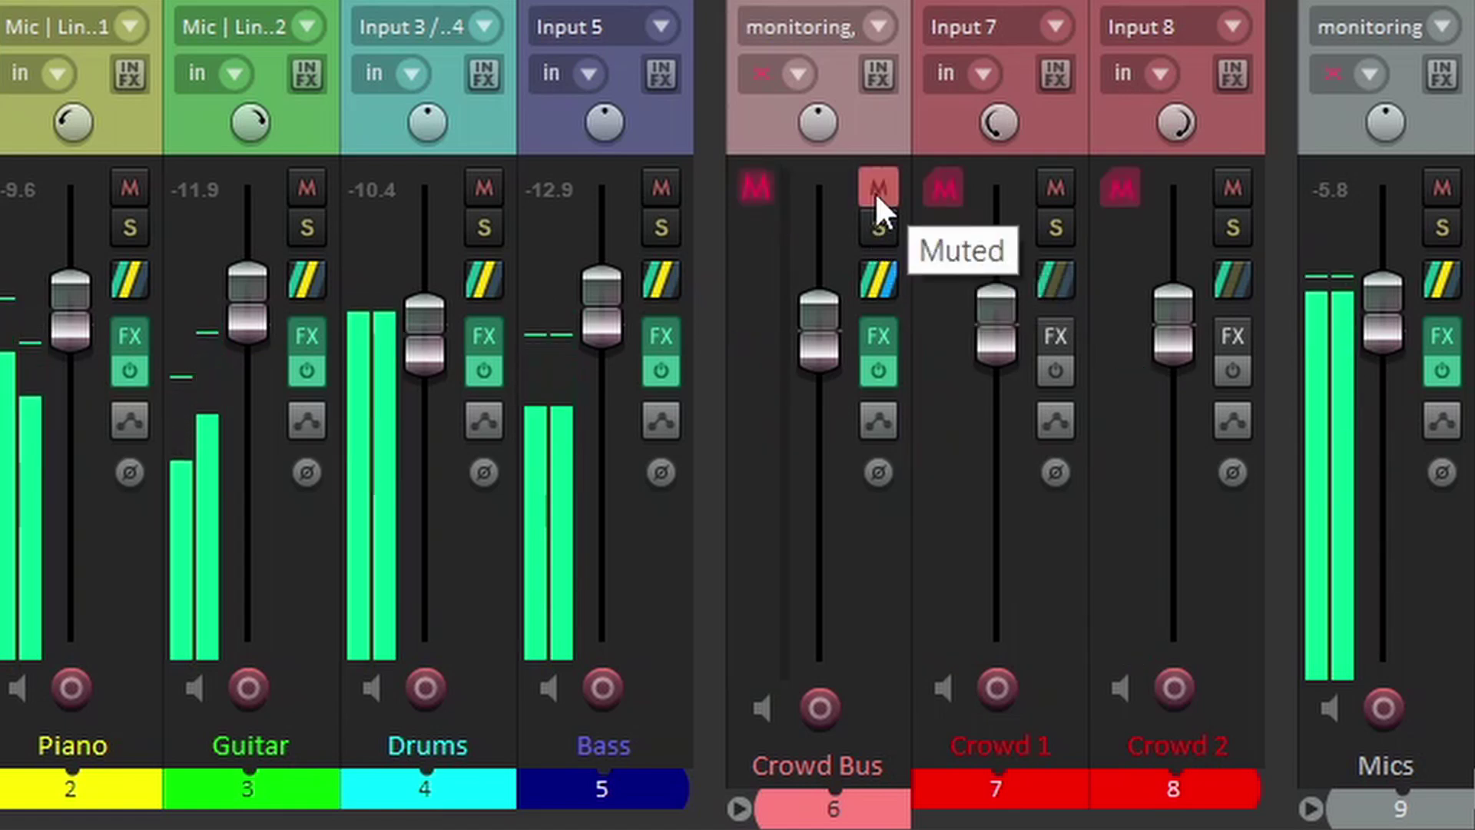
pyautogui.click(875, 191)
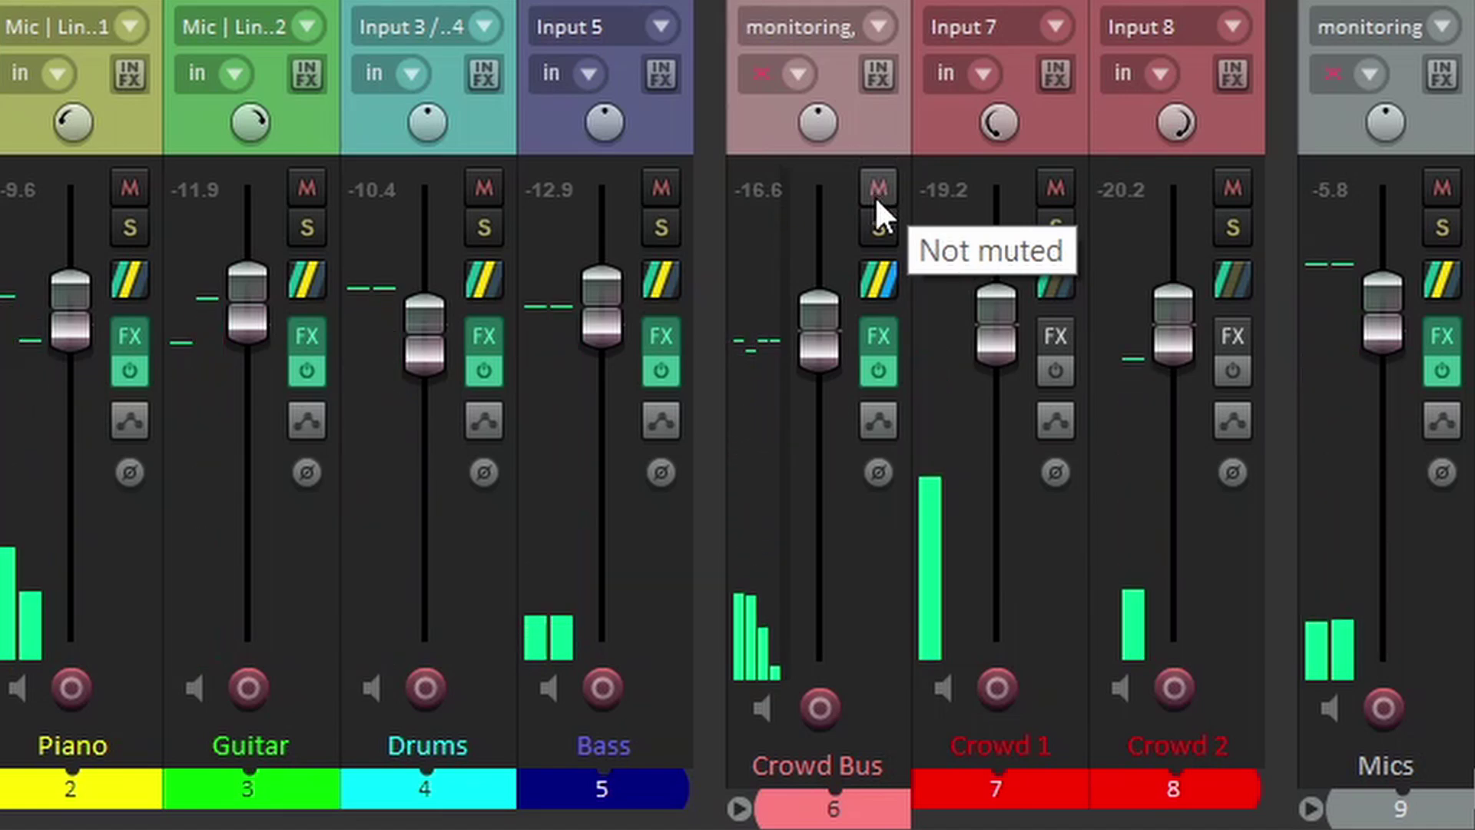
pyautogui.press('space')
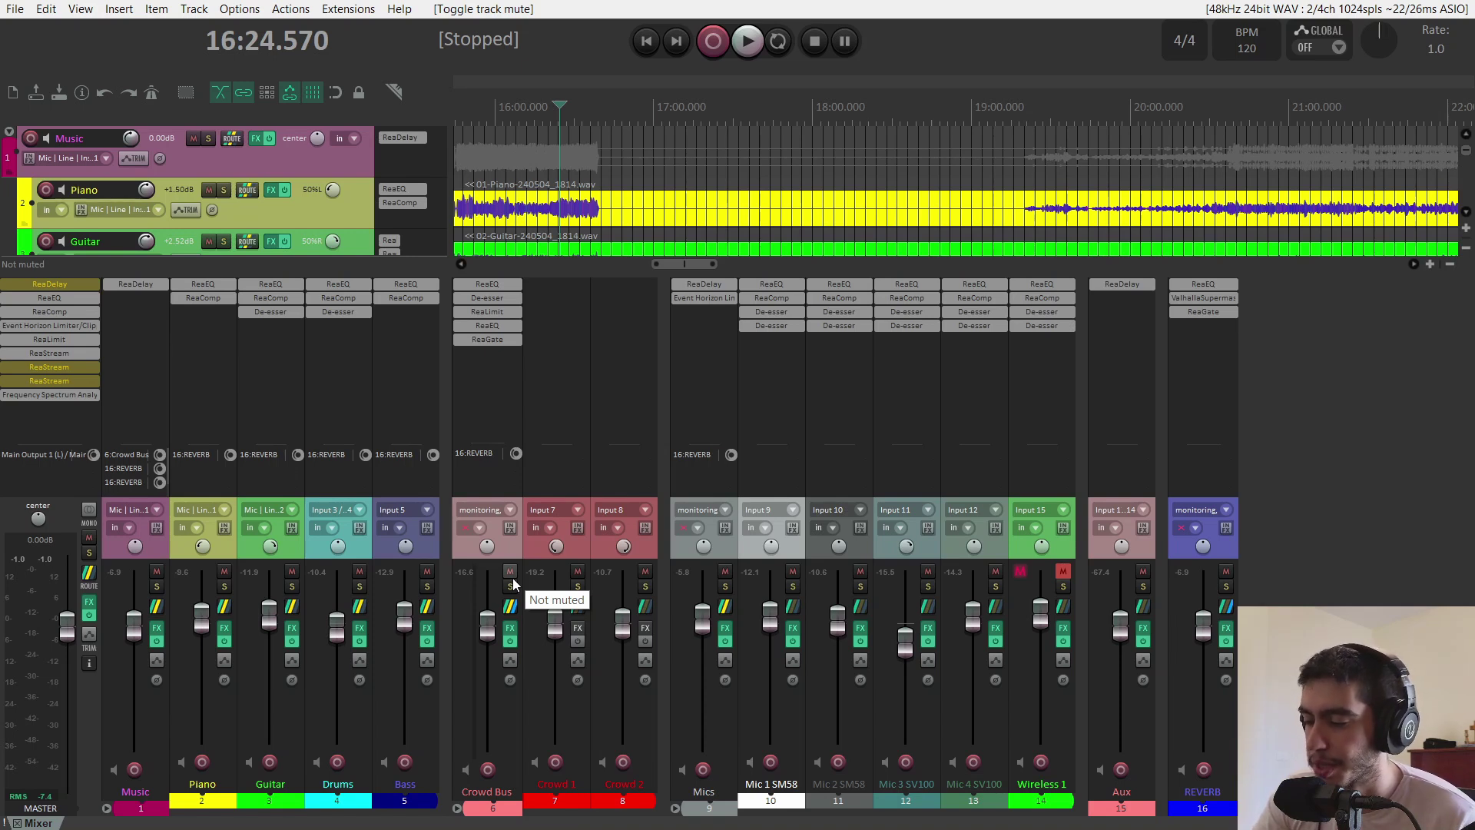
# Step: Solo Drums and Bass during playback and toggle the Crowd Bus solo to hear its contribution to them
pyautogui.press('space')
pyautogui.click(358, 586)
pyautogui.click(427, 586)
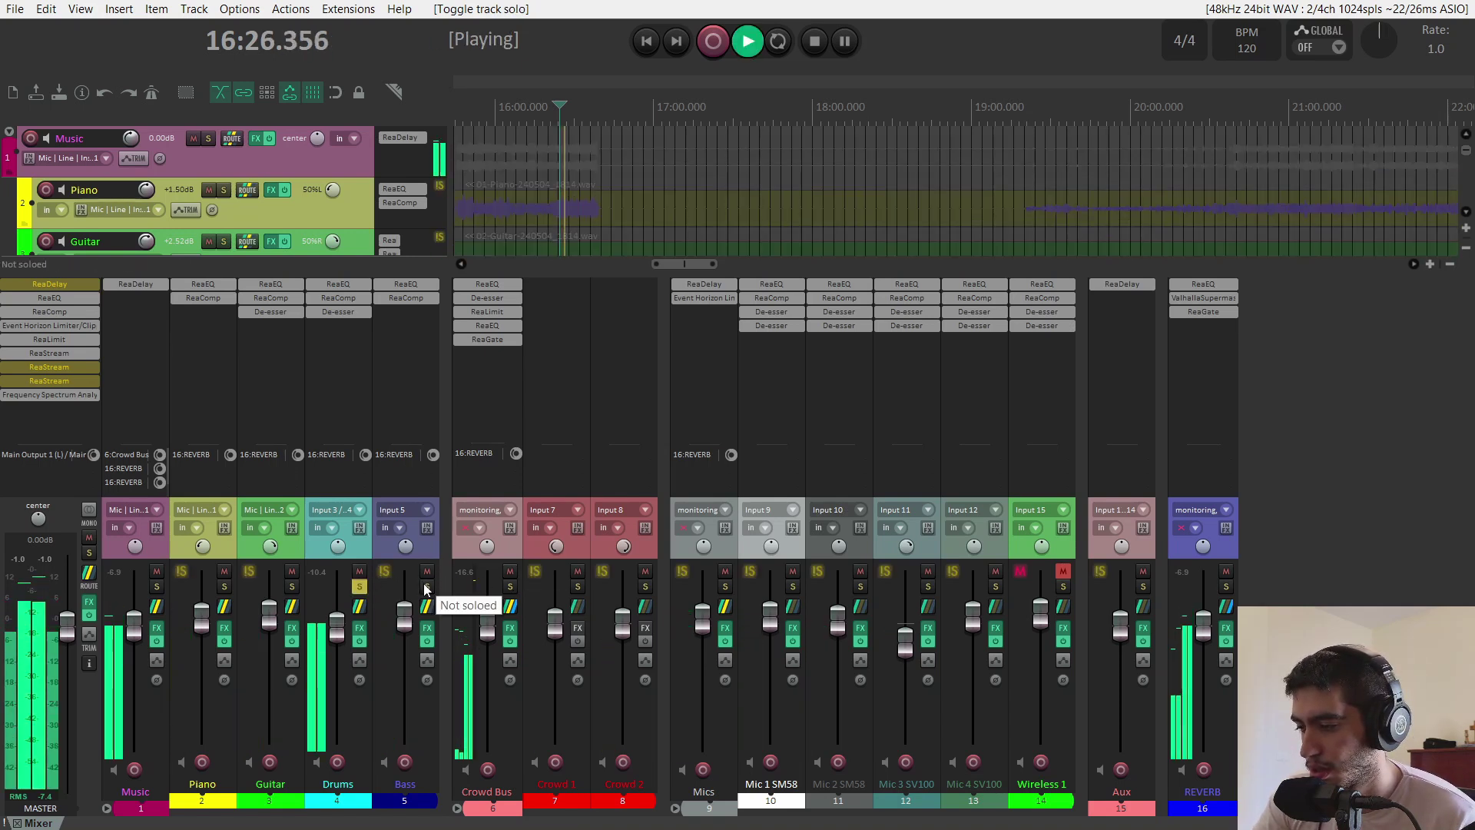
pyautogui.click(510, 587)
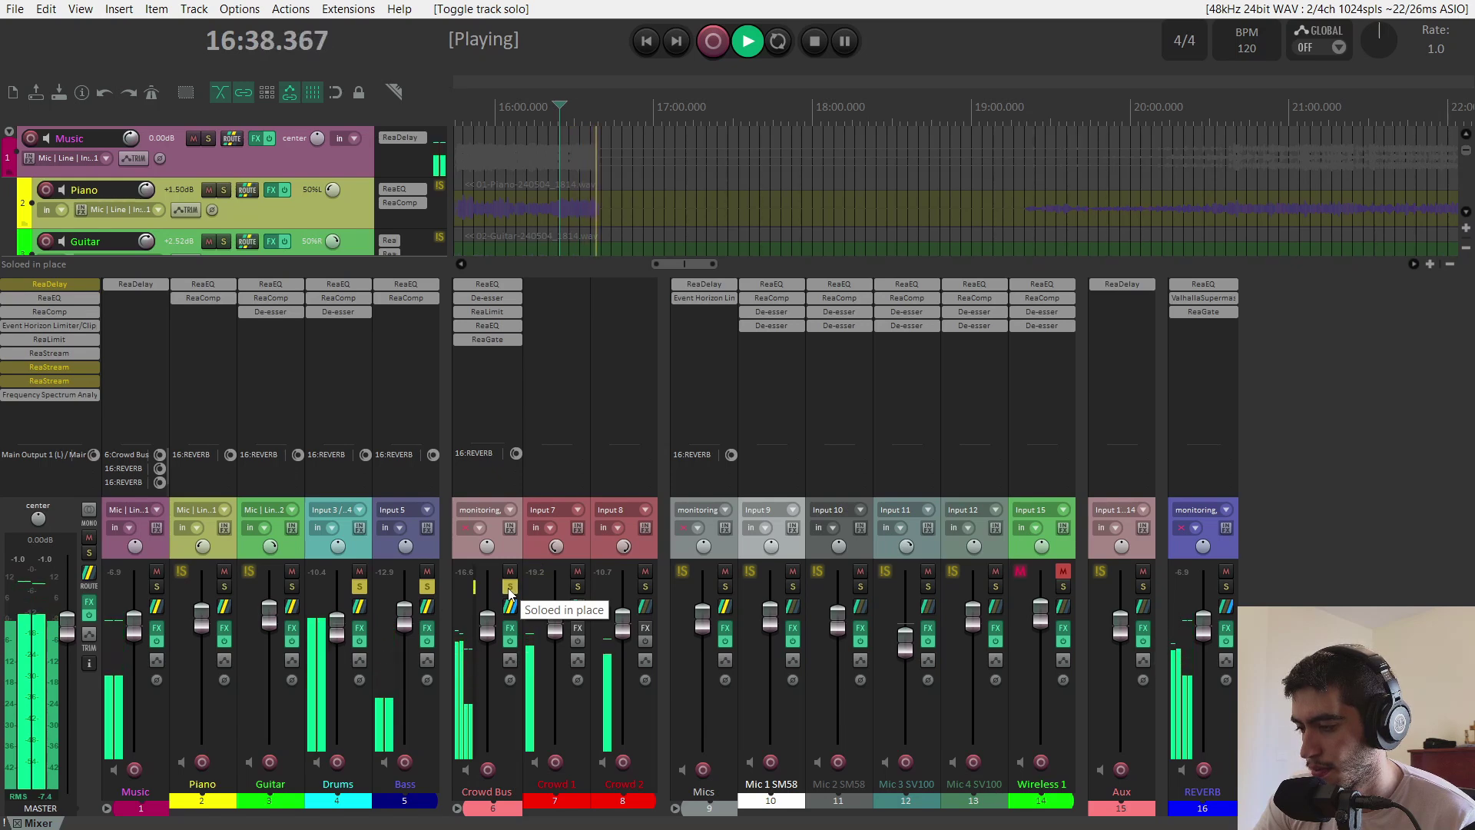
pyautogui.click(509, 587)
pyautogui.press('space')
# Step: Open the Crowd Bus ReaLimit alongside the Music folder's ReaDelay to examine their settings, and close both
pyautogui.click(487, 311)
pyautogui.click(491, 316)
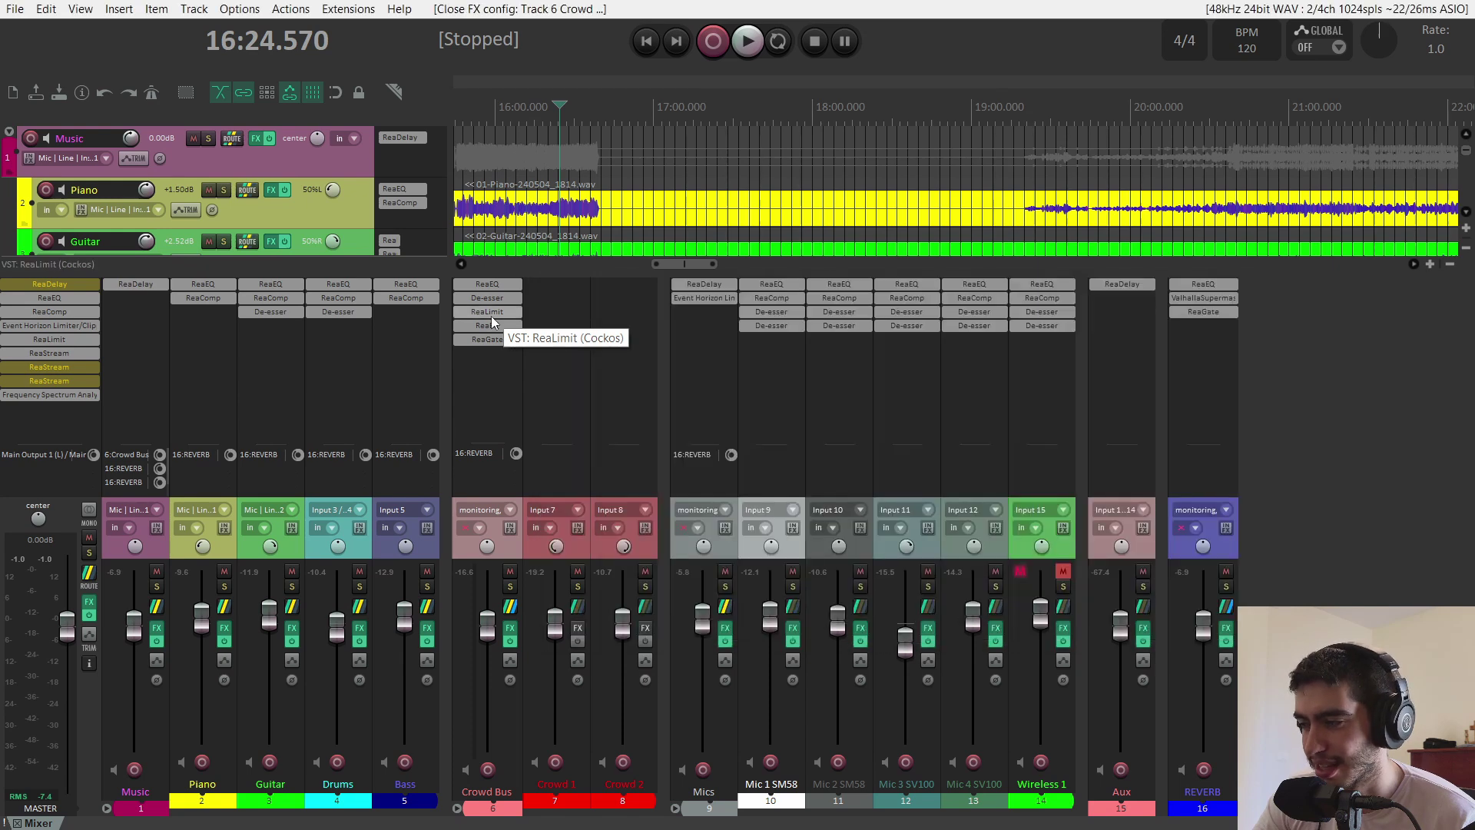
pyautogui.click(491, 315)
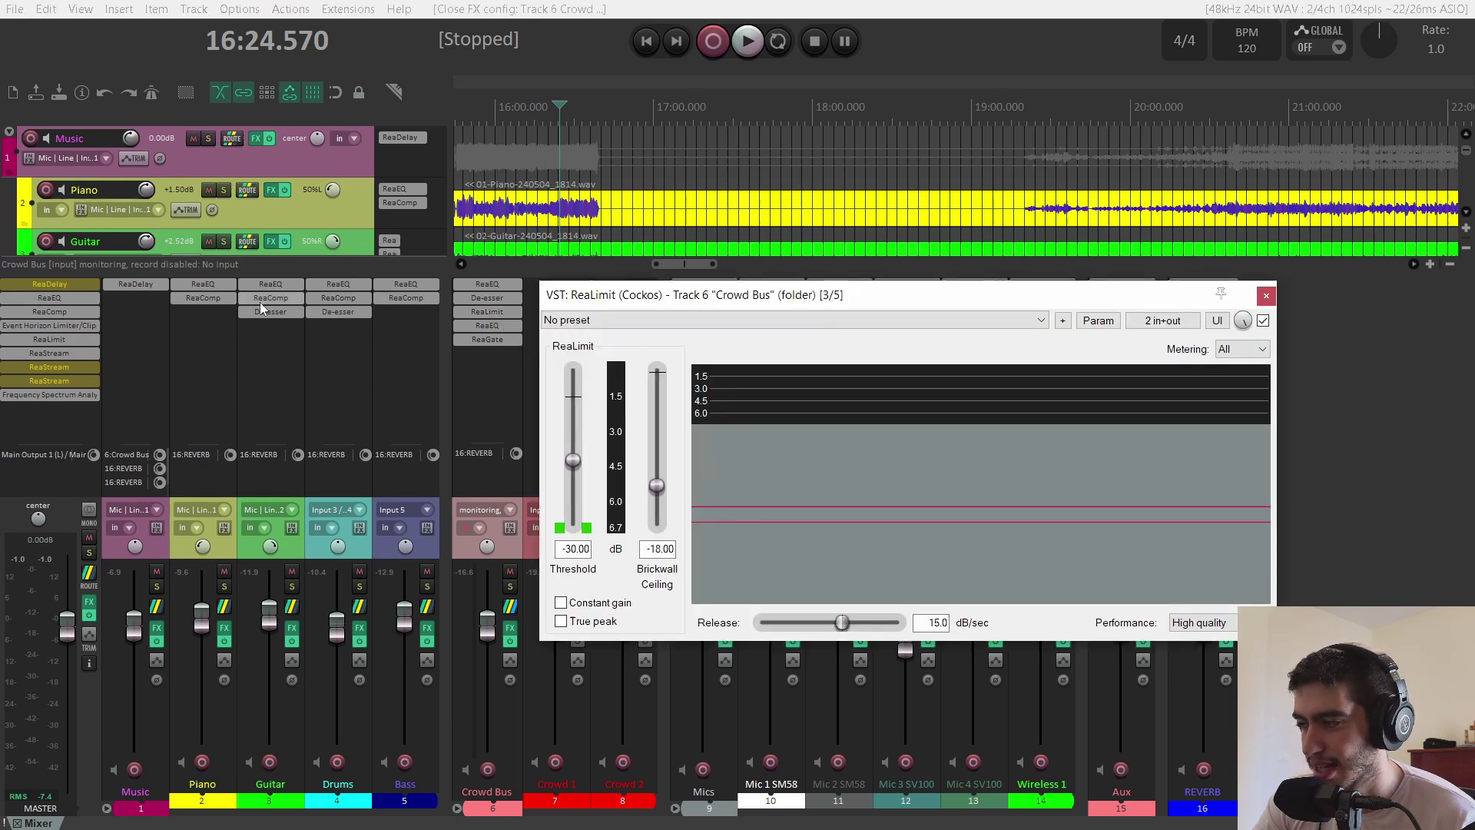
pyautogui.click(153, 284)
pyautogui.moveTo(845, 295); pyautogui.dragTo(991, 313)
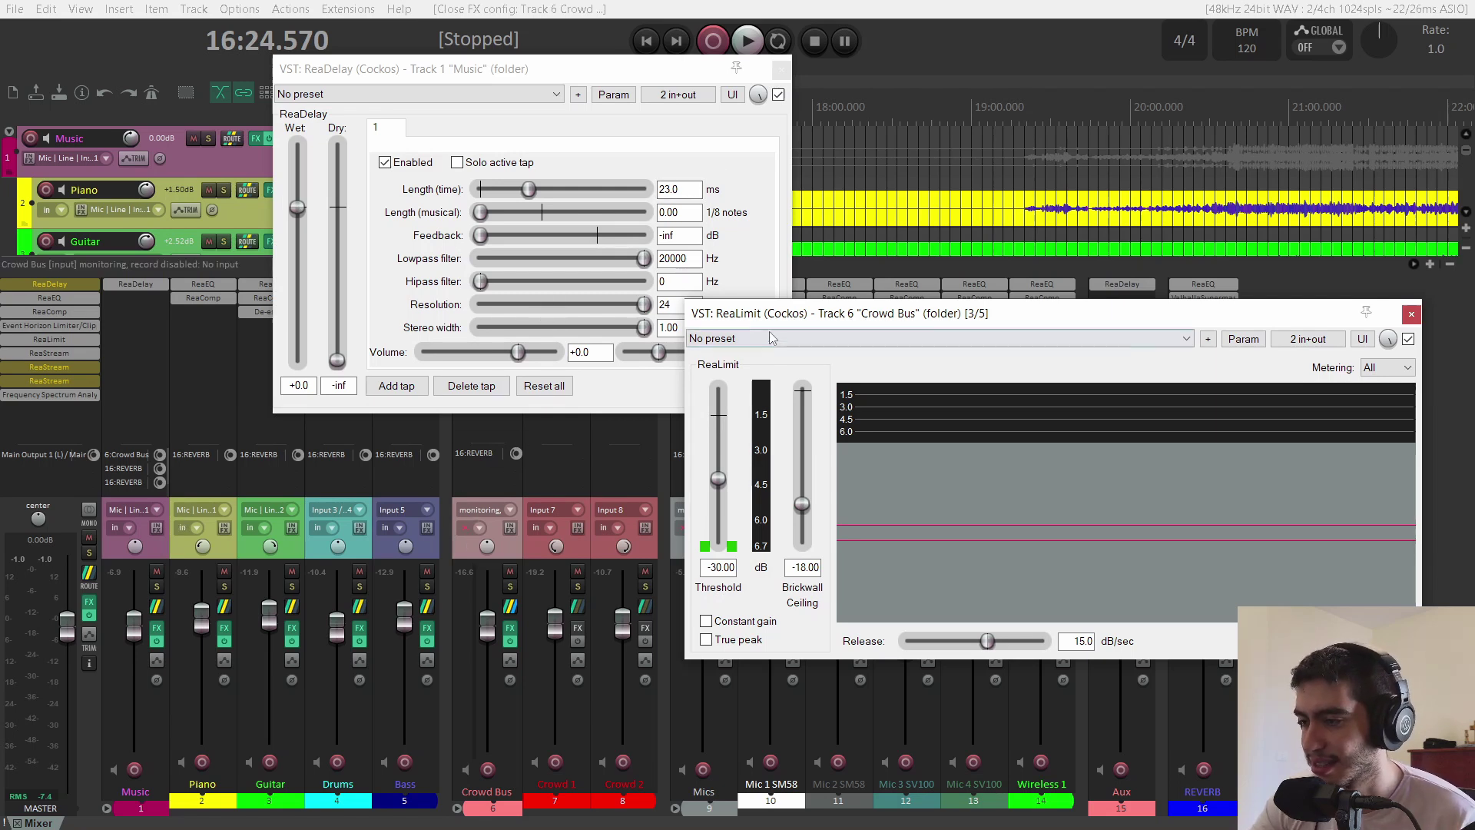
pyautogui.moveTo(807, 323); pyautogui.dragTo(747, 309)
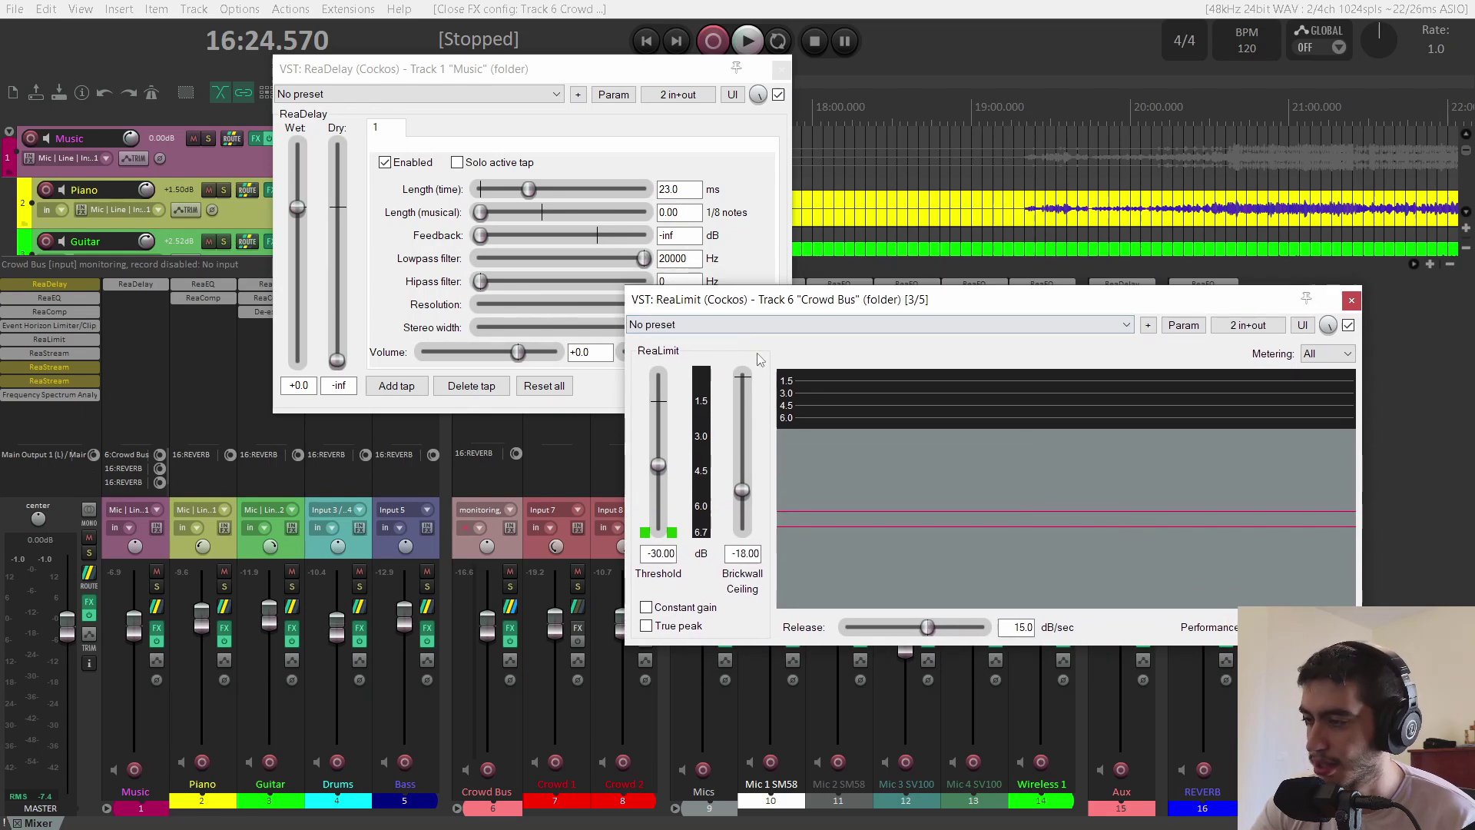
pyautogui.click(780, 69)
pyautogui.click(1351, 300)
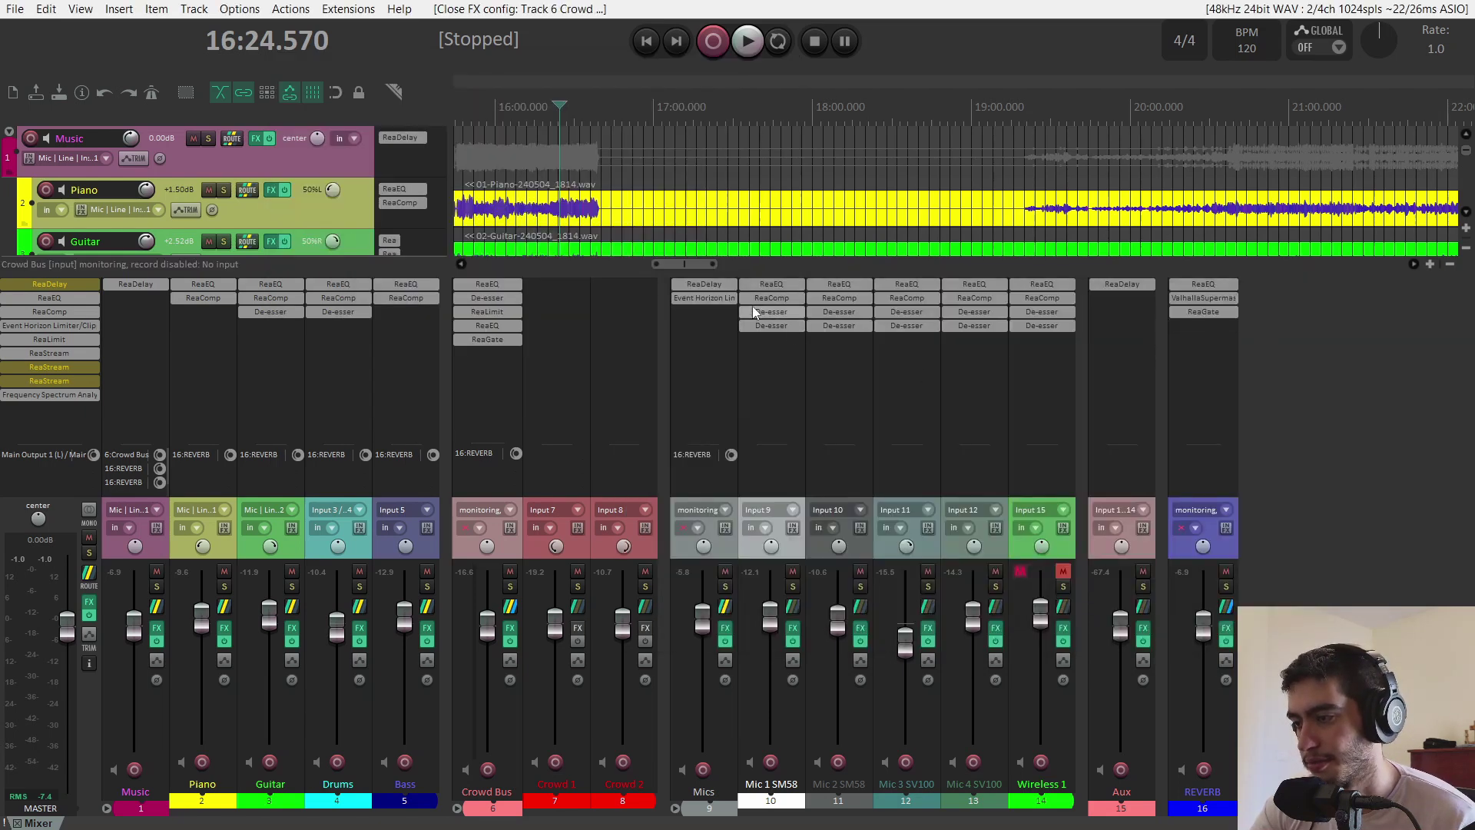
# Step: Check the Event Horizon Limiter on the Mics folder and the ReaDelay settings on the Aux track
pyautogui.click(705, 298)
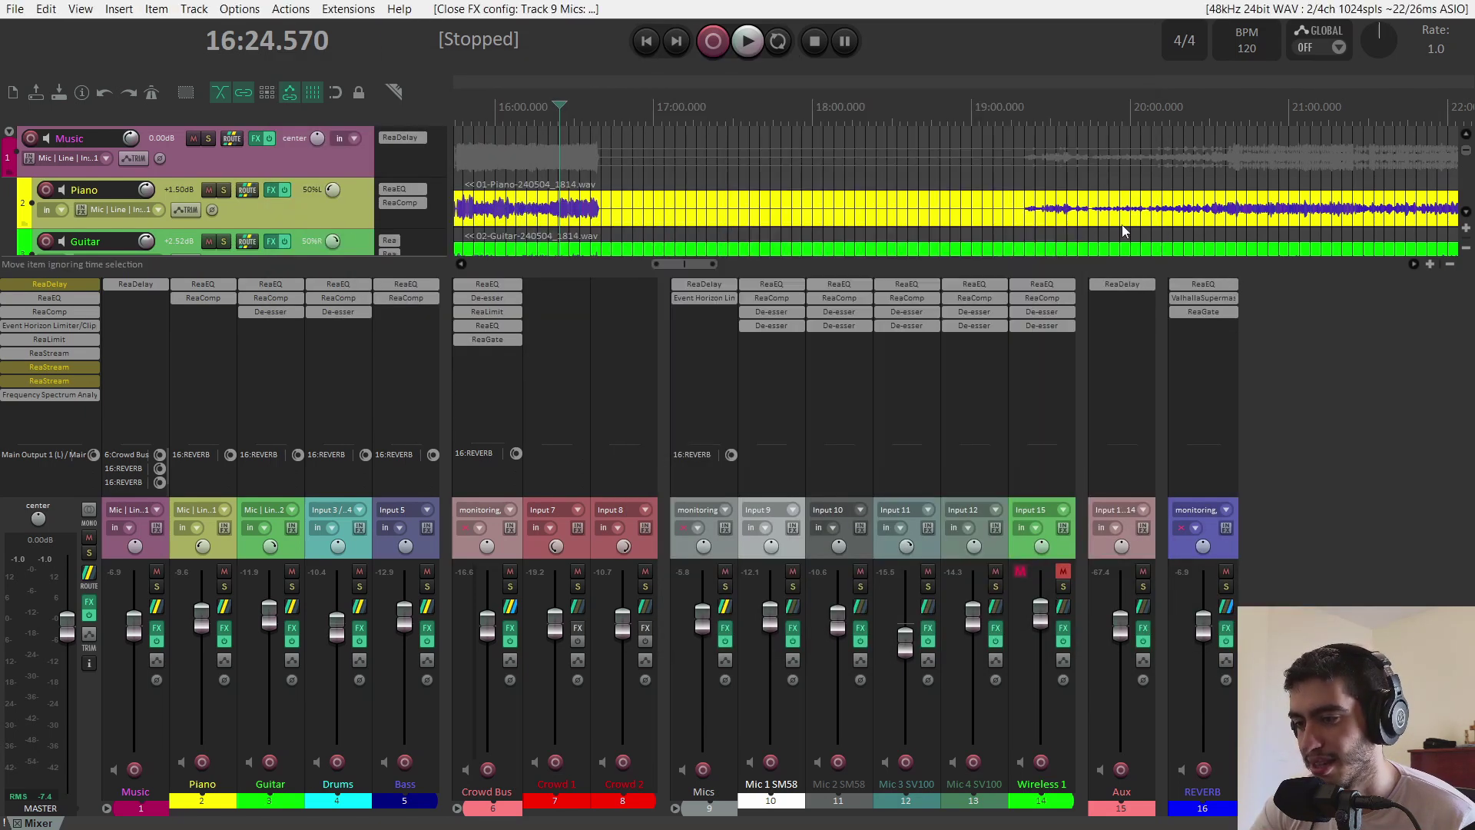
pyautogui.click(1124, 286)
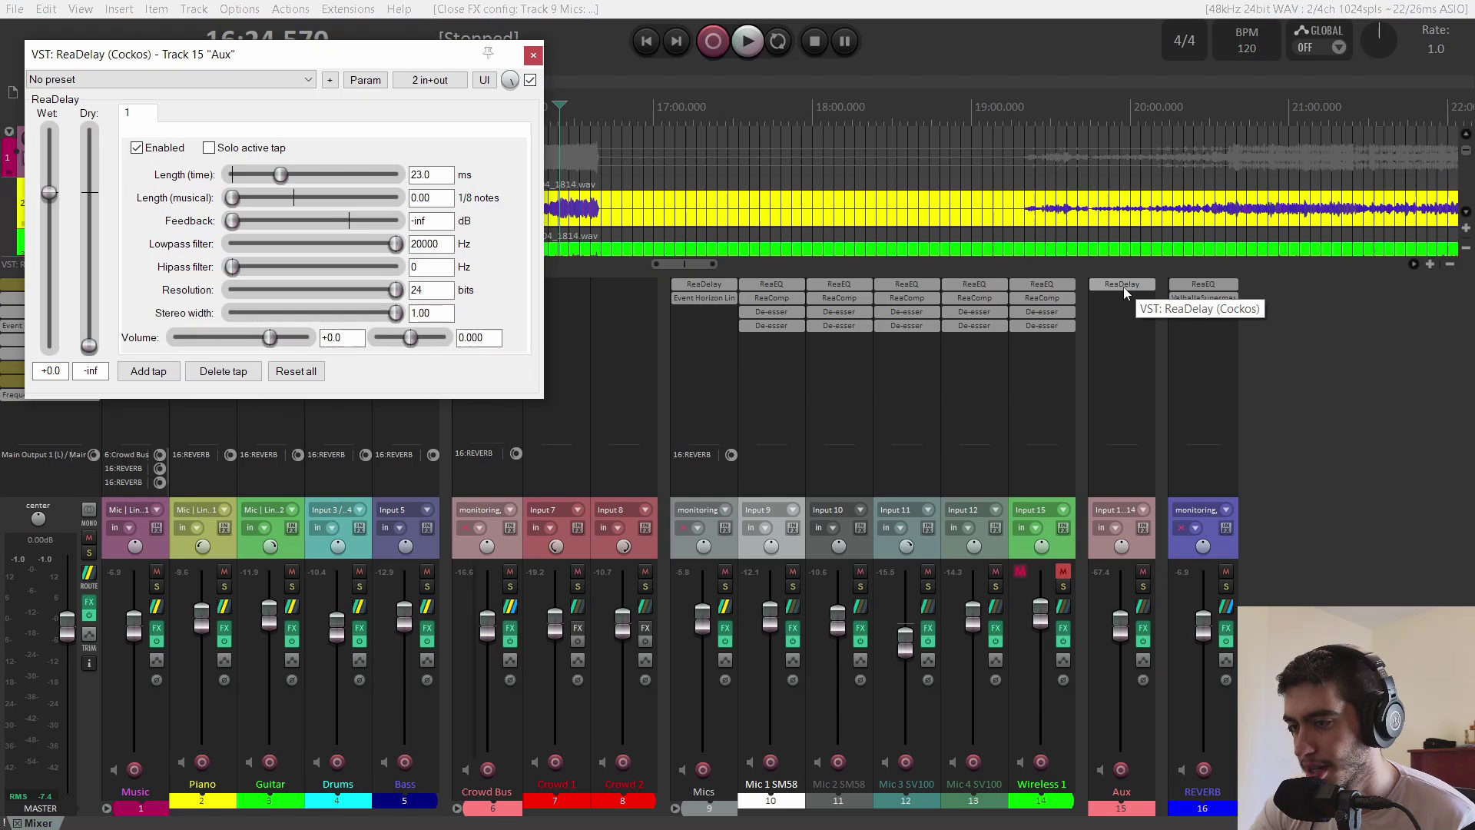
pyautogui.click(534, 56)
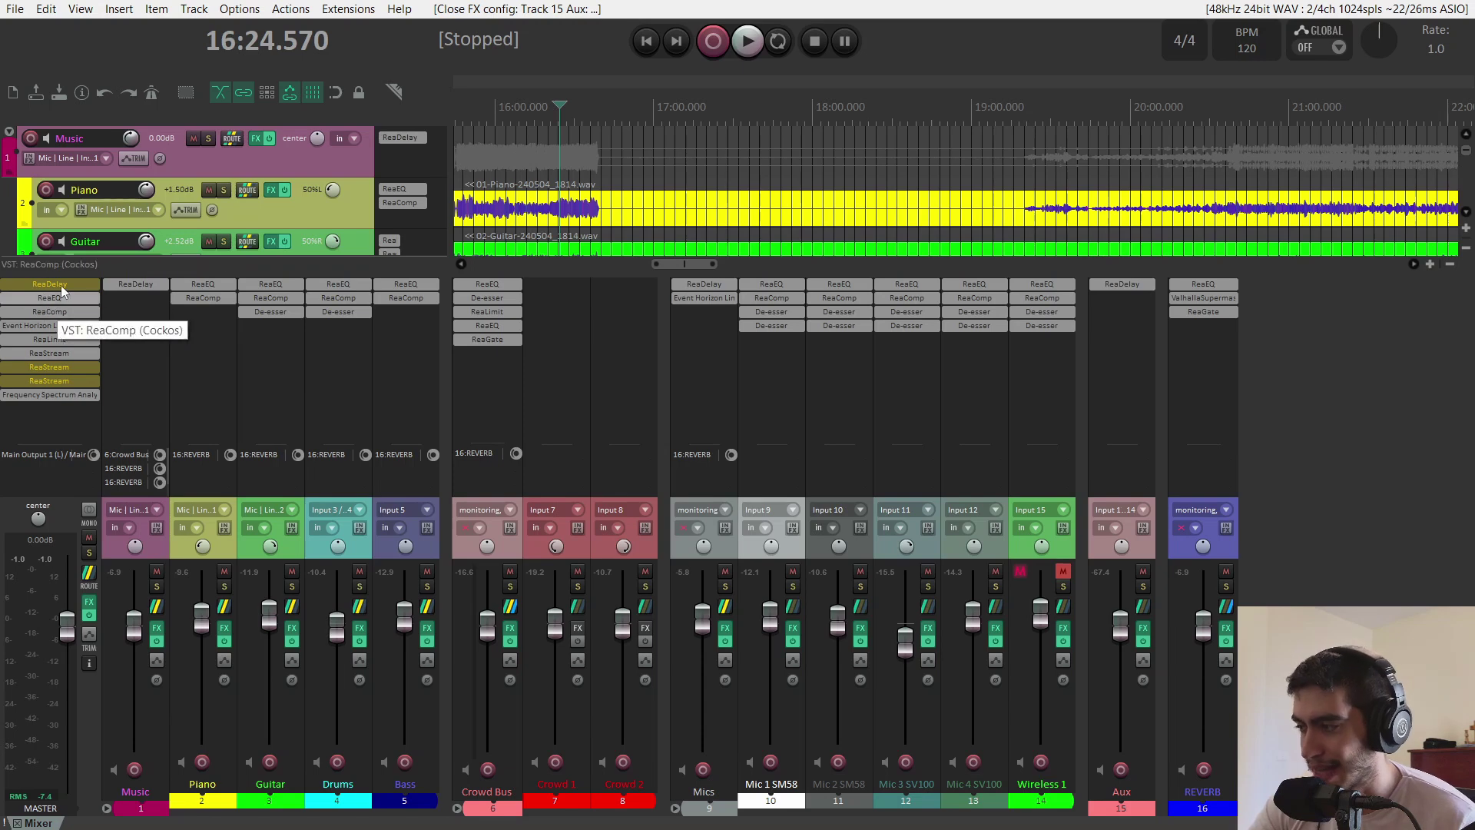
# Step: Open the Master track's ReaEQ and ReaComp and play the mix to examine the compression
pyautogui.click(48, 312)
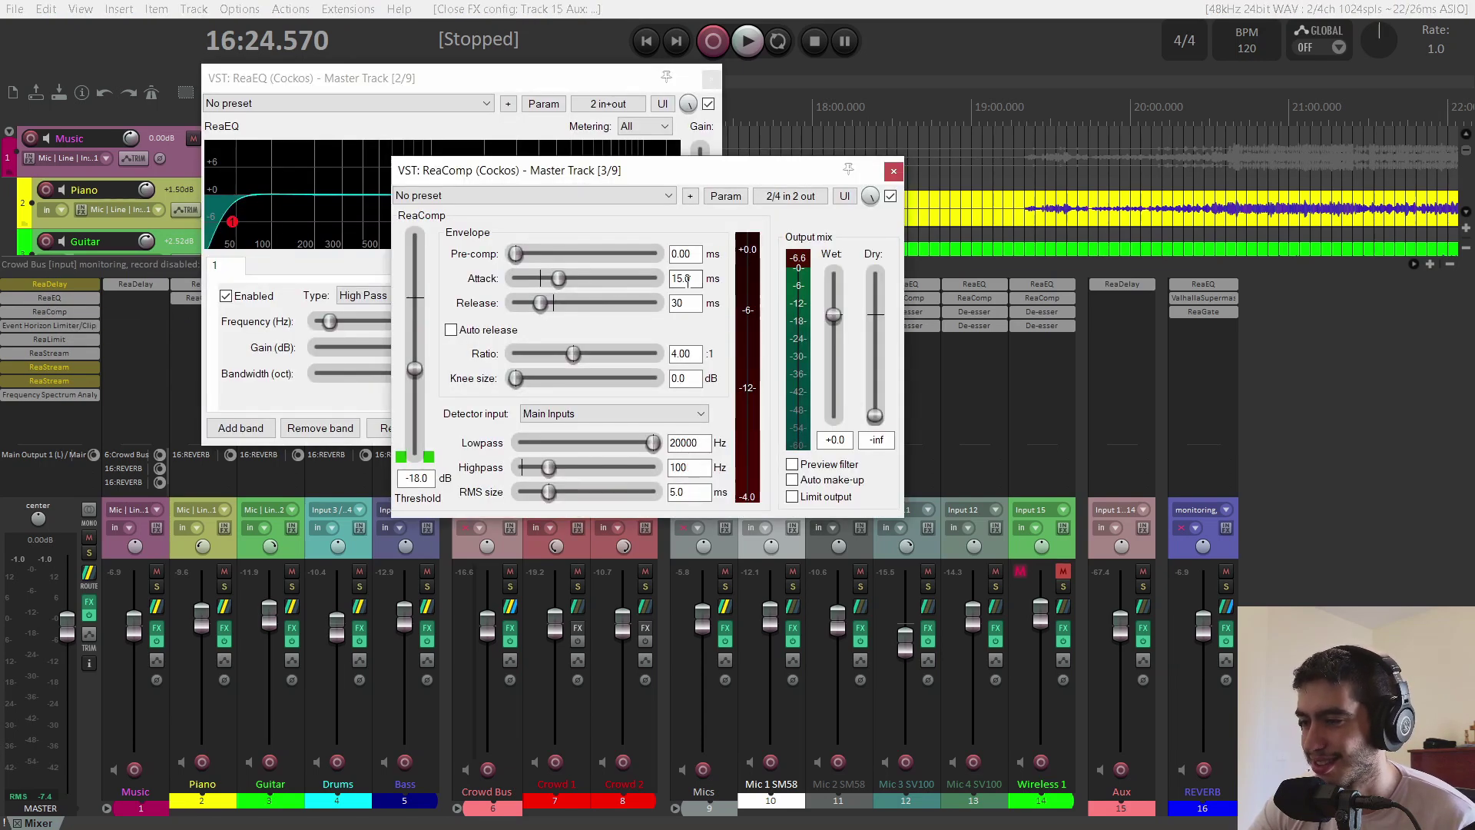
pyautogui.press('space')
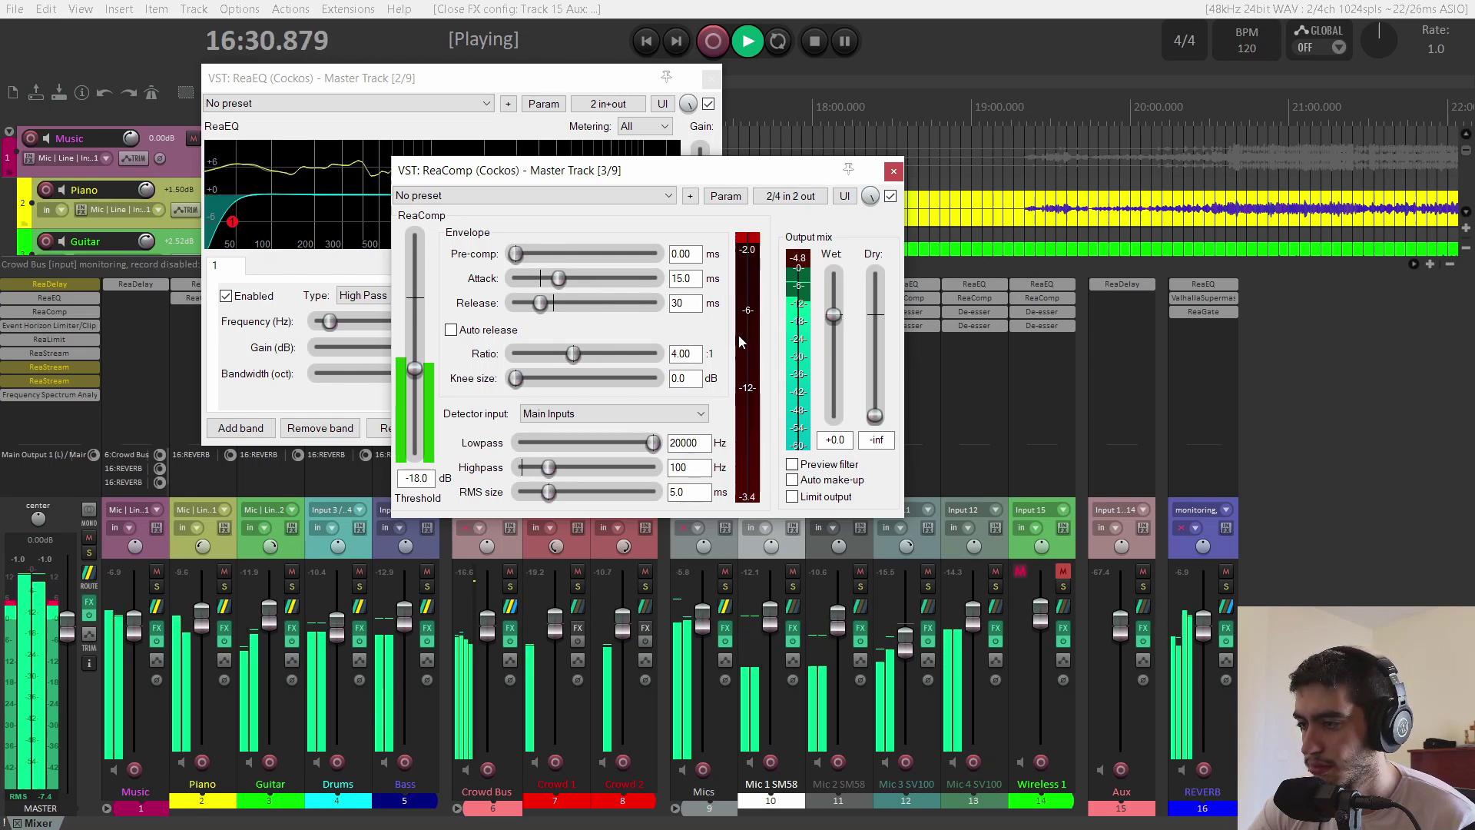
pyautogui.press('space')
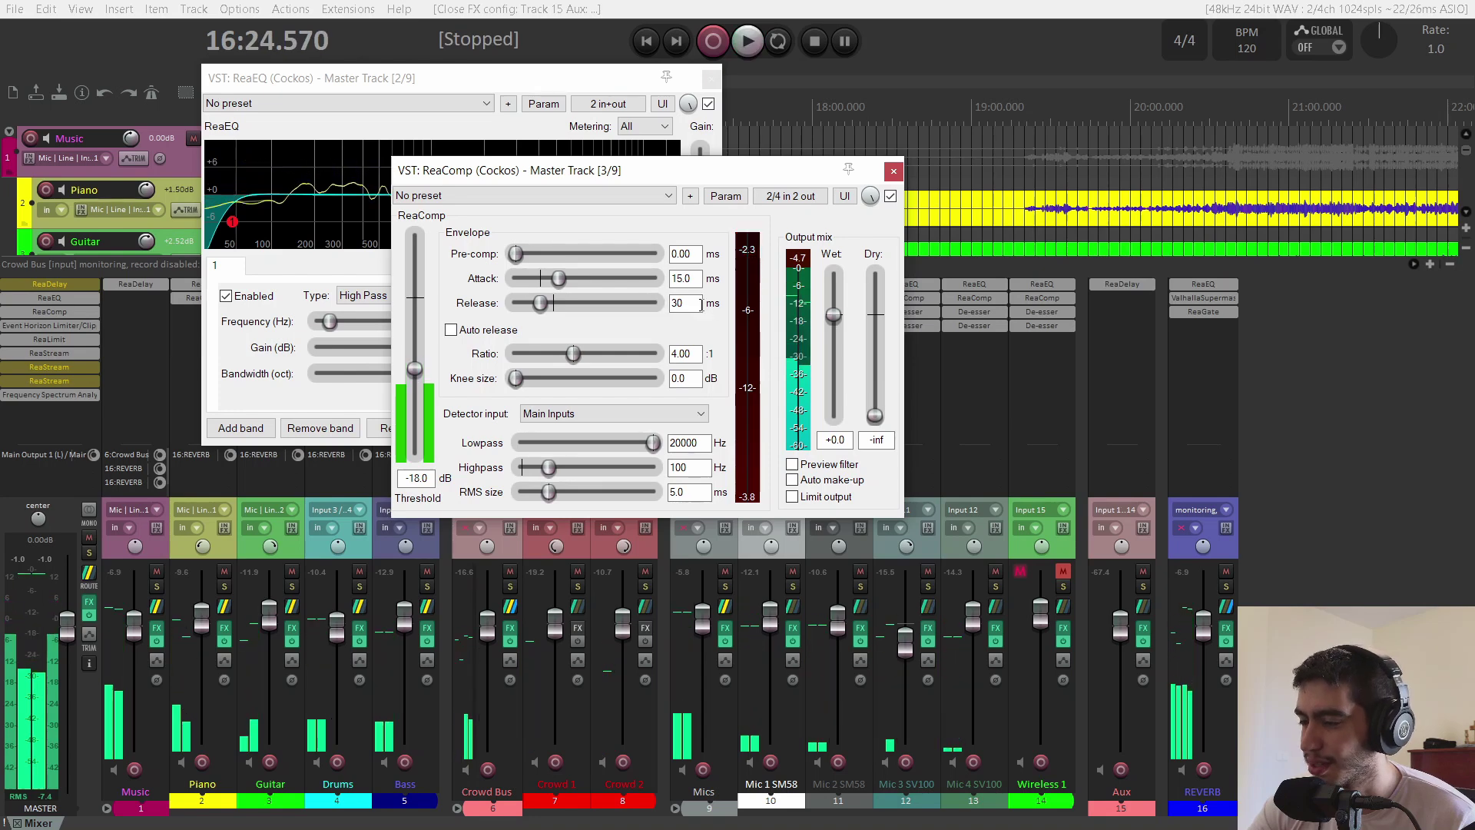
# Step: Open the Master track's Event Horizon Limiter/Clipper and ReaLimit side by side and examine their limiting during playback
pyautogui.click(82, 325)
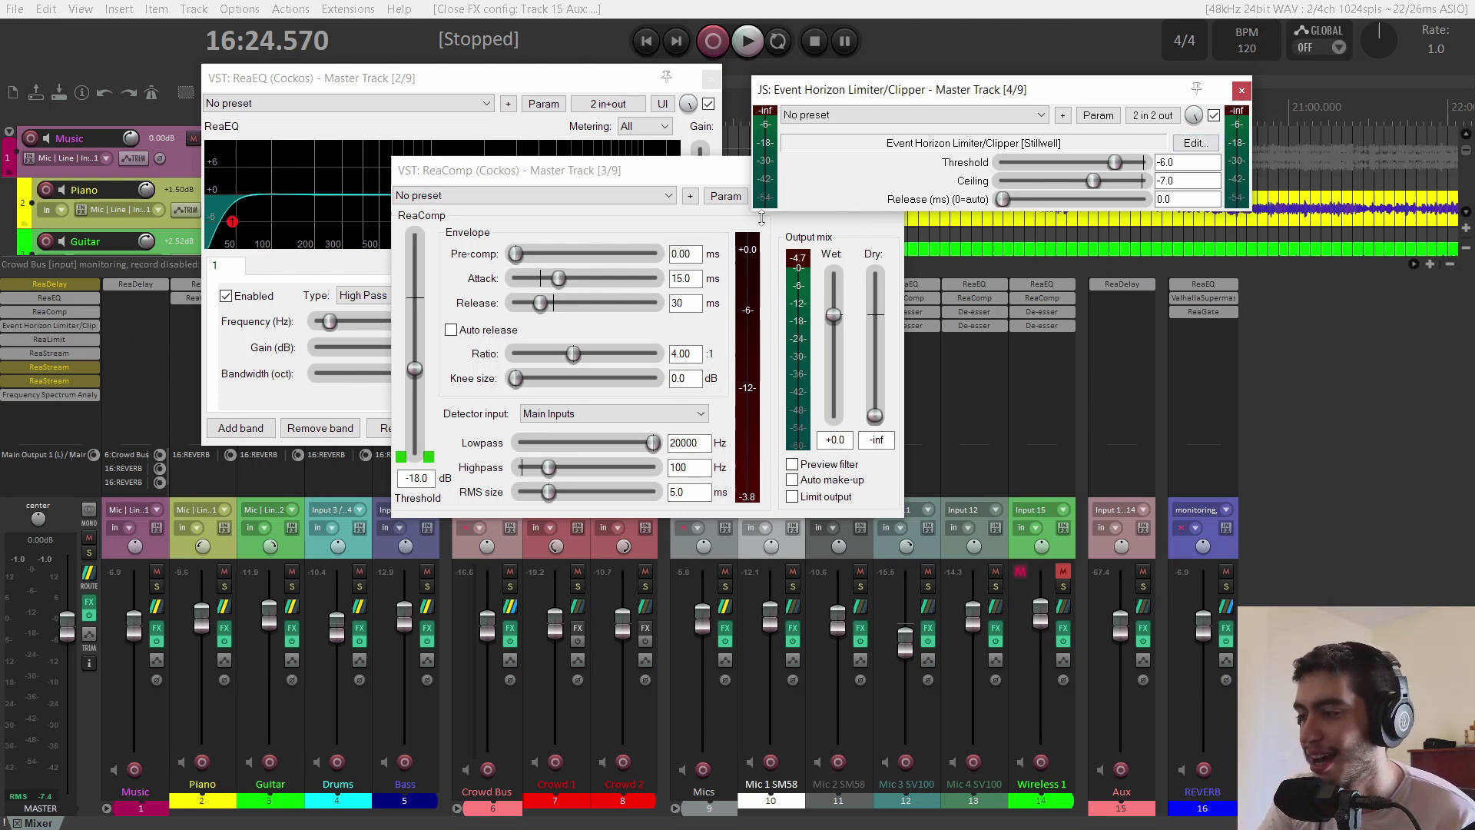
pyautogui.click(49, 339)
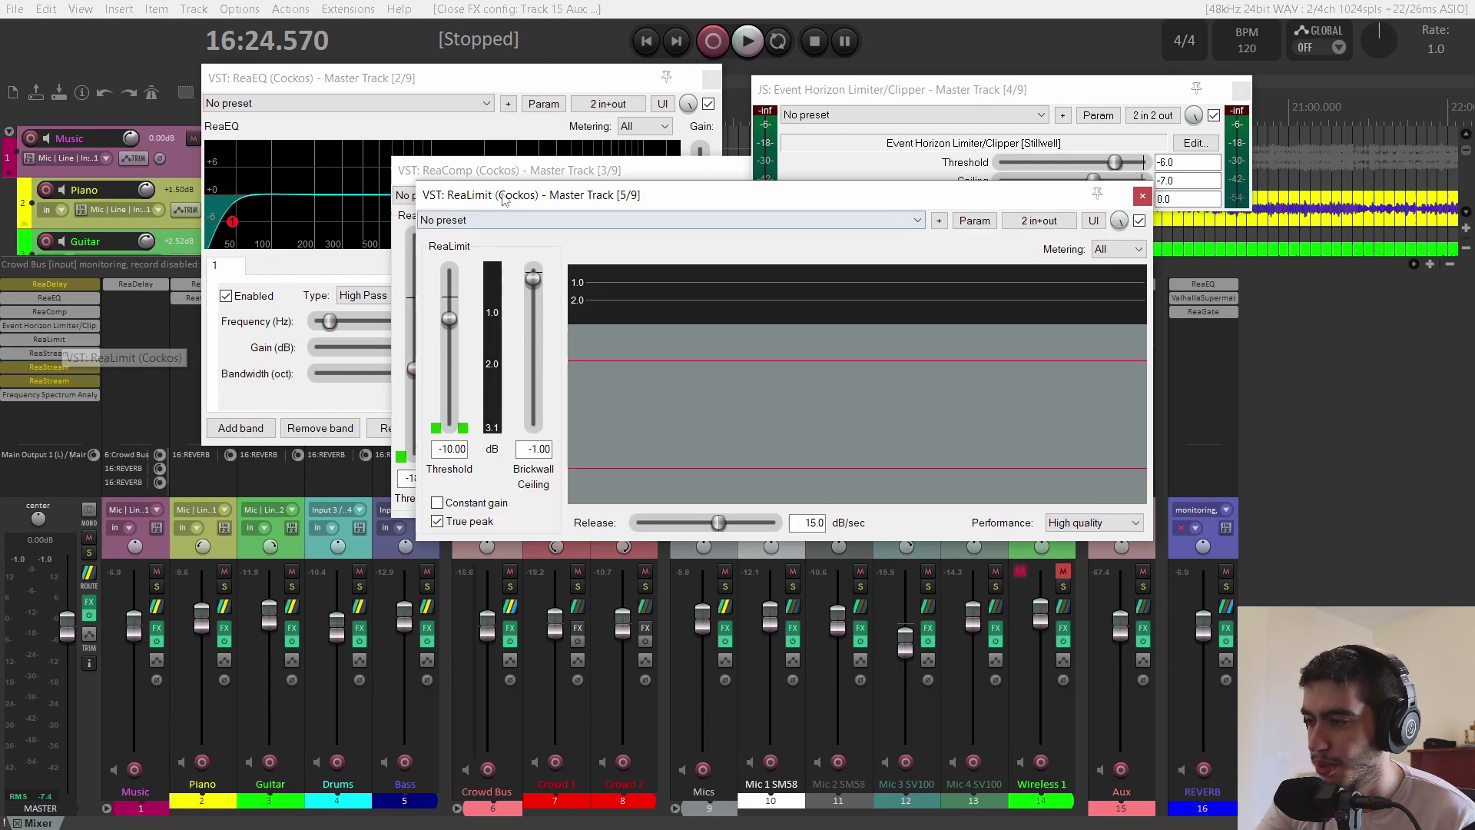
pyautogui.moveTo(515, 198); pyautogui.dragTo(694, 266)
pyautogui.press('space')
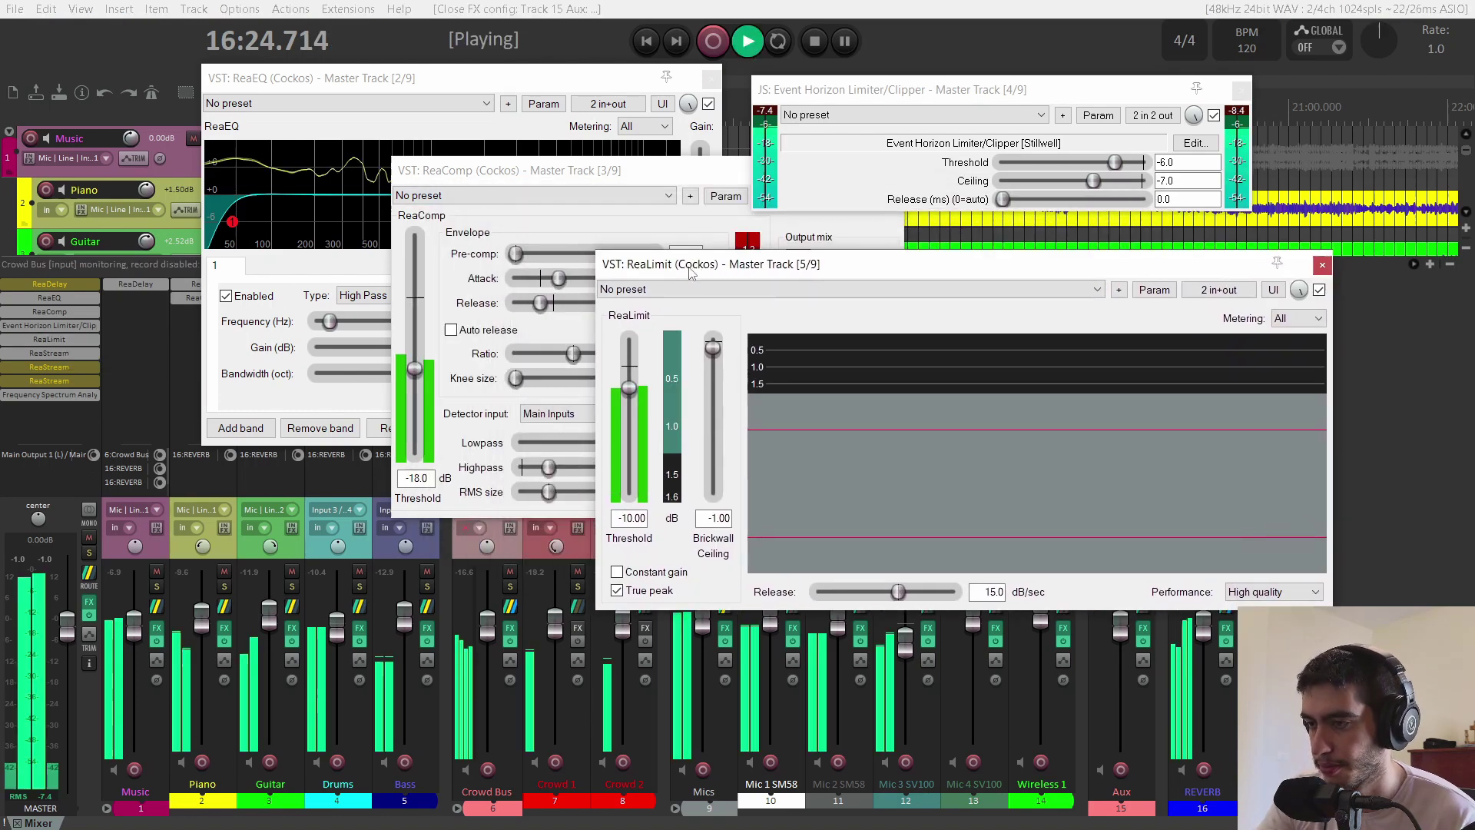
pyautogui.moveTo(884, 89); pyautogui.dragTo(743, 92)
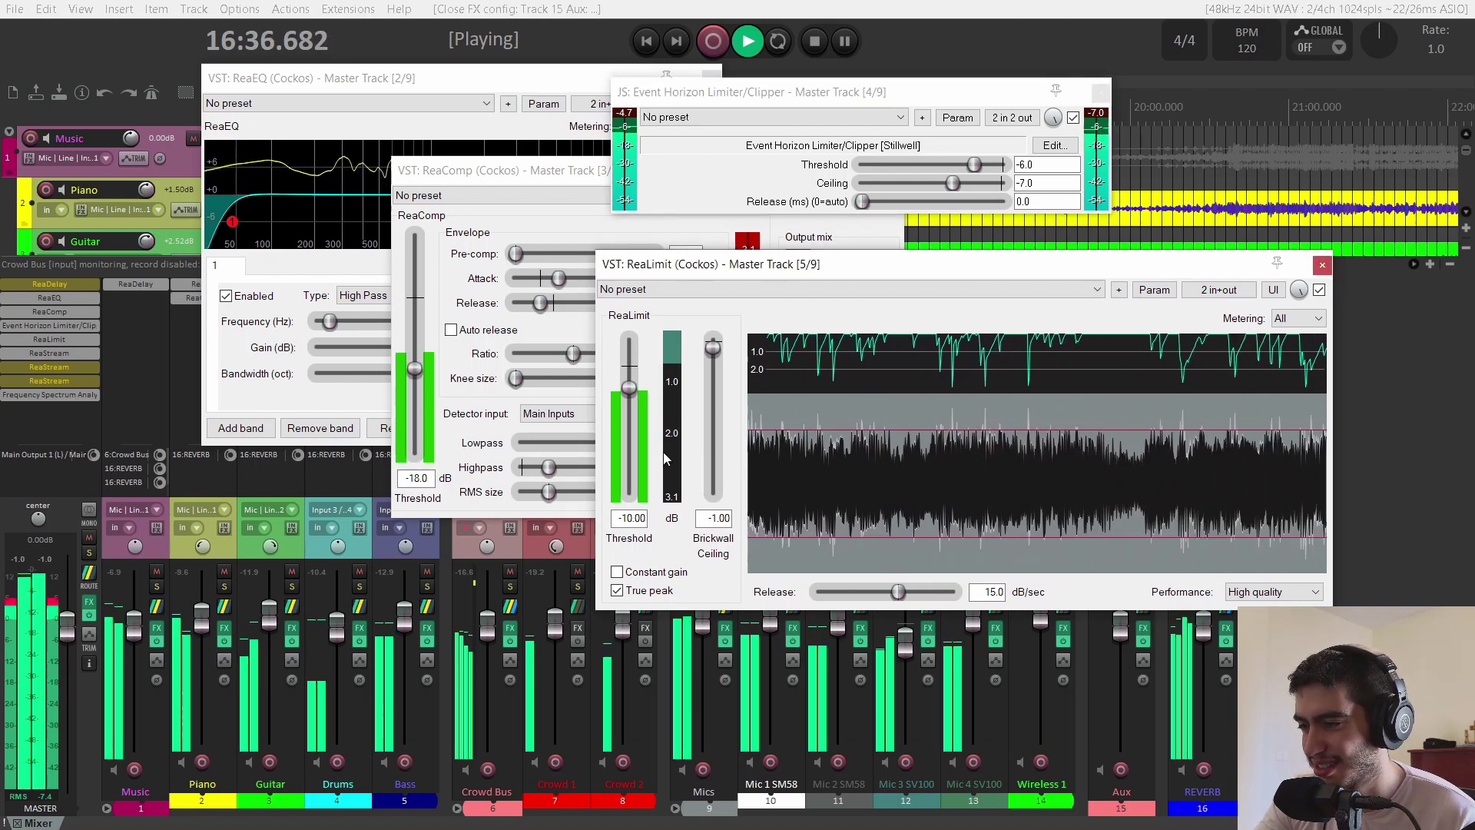
pyautogui.click(686, 468)
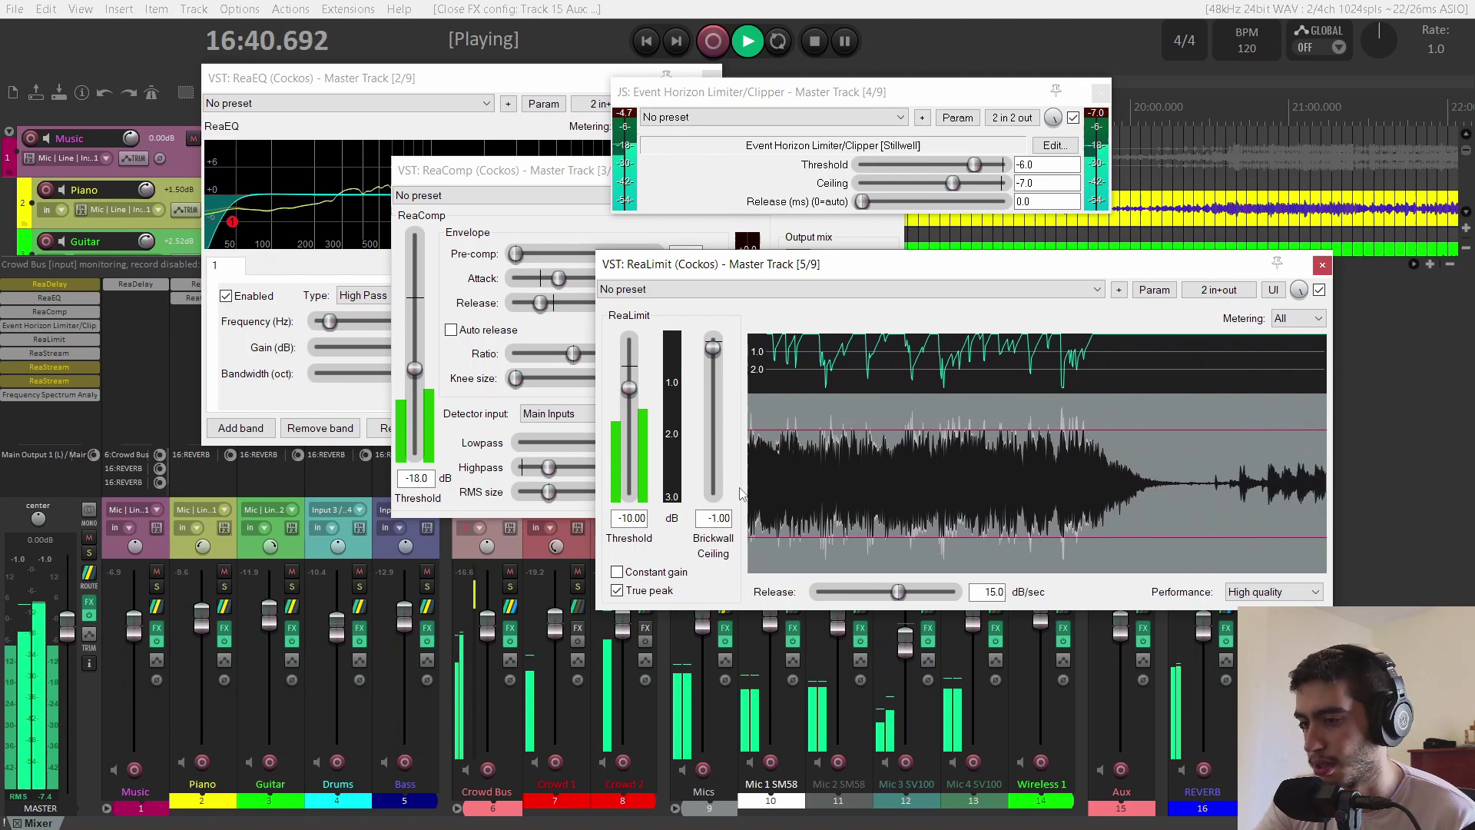
pyautogui.press('space')
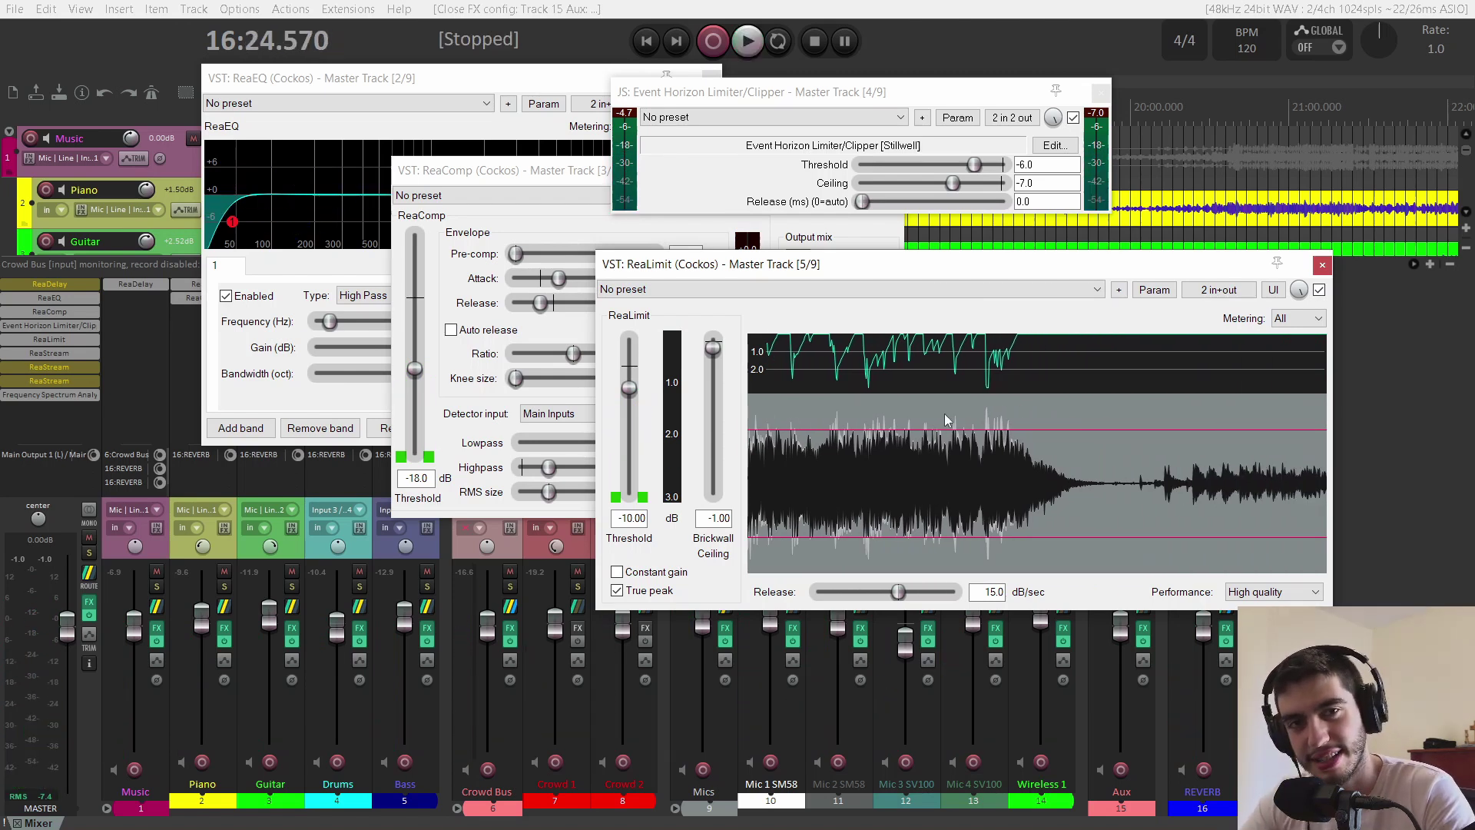